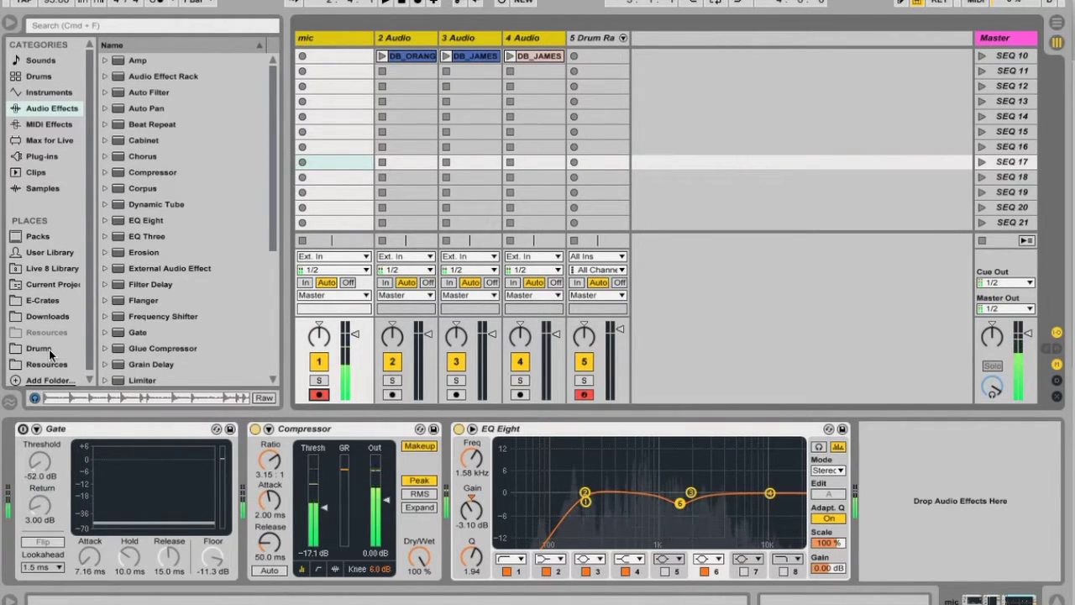
# - Look through the RAW breaks samples in the Drums folder and hide the browser
pyautogui.click(49, 350)
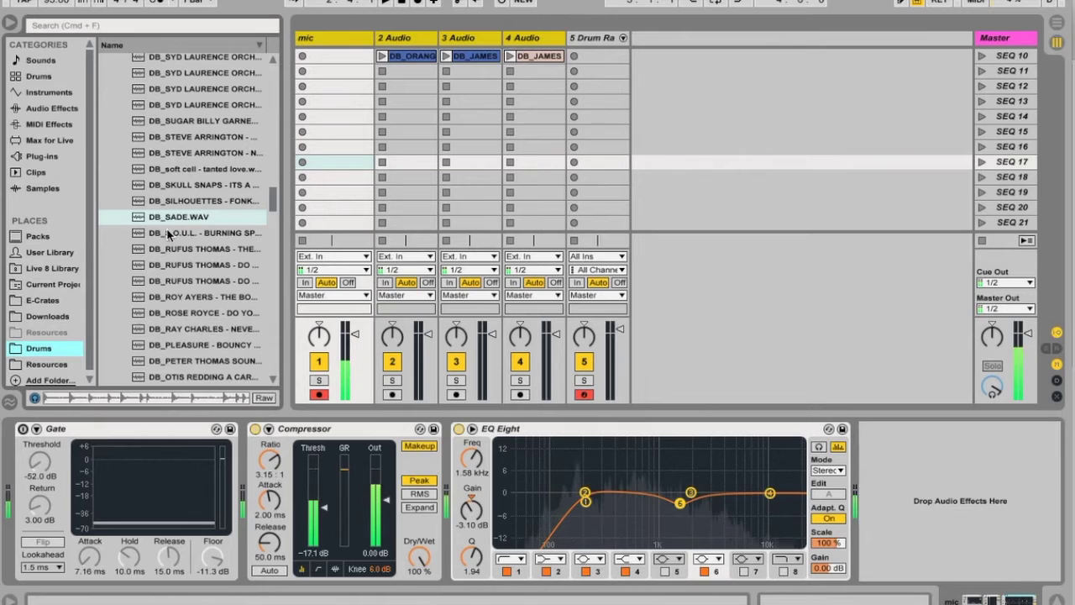
pyautogui.scroll(-10, 166, 238)
pyautogui.scroll(15, 165, 238)
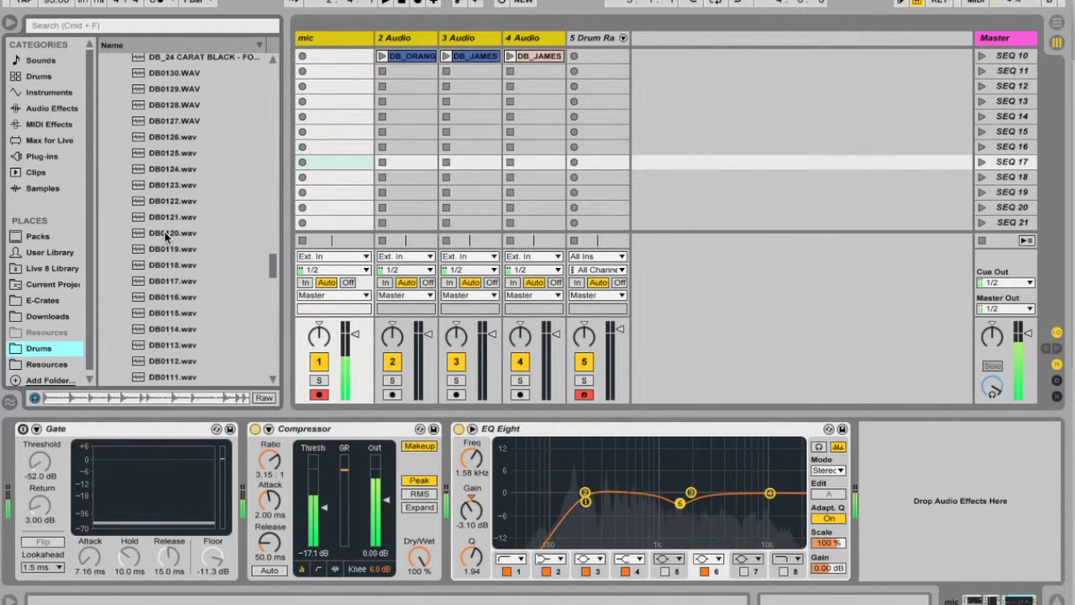
pyautogui.scroll(5, 165, 232)
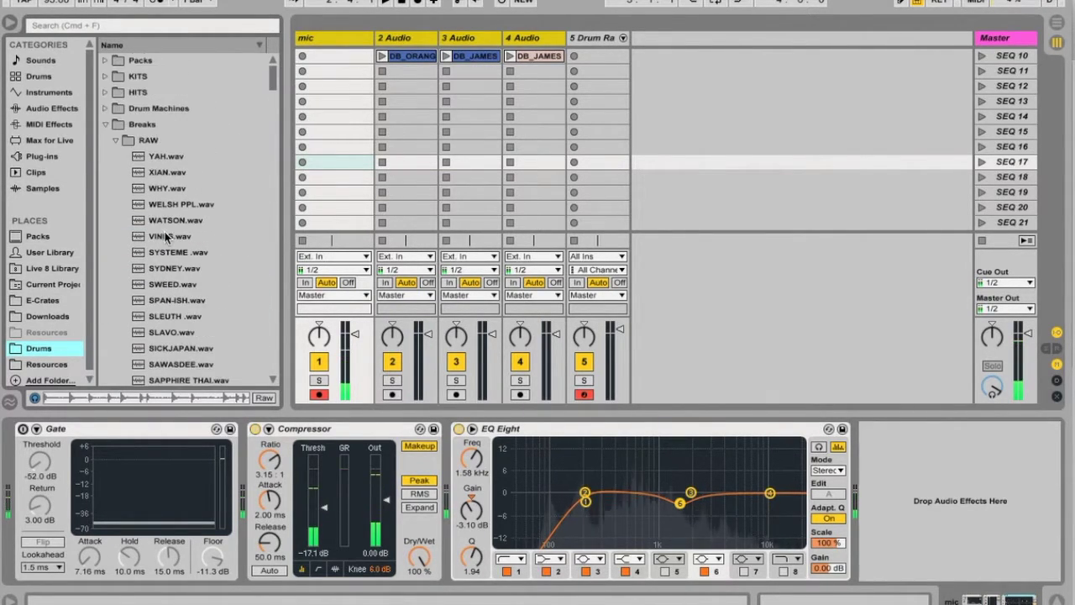
pyautogui.click(9, 29)
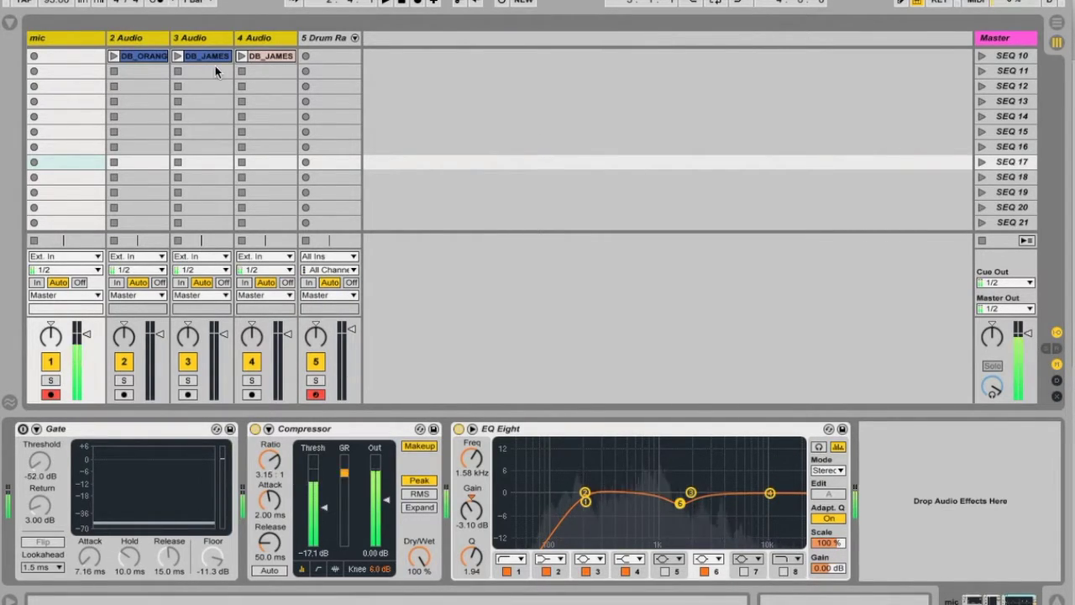
# - Open the DB_ORANGE KRUSH clip on track 2 to show its sample waveform
pyautogui.click(134, 58)
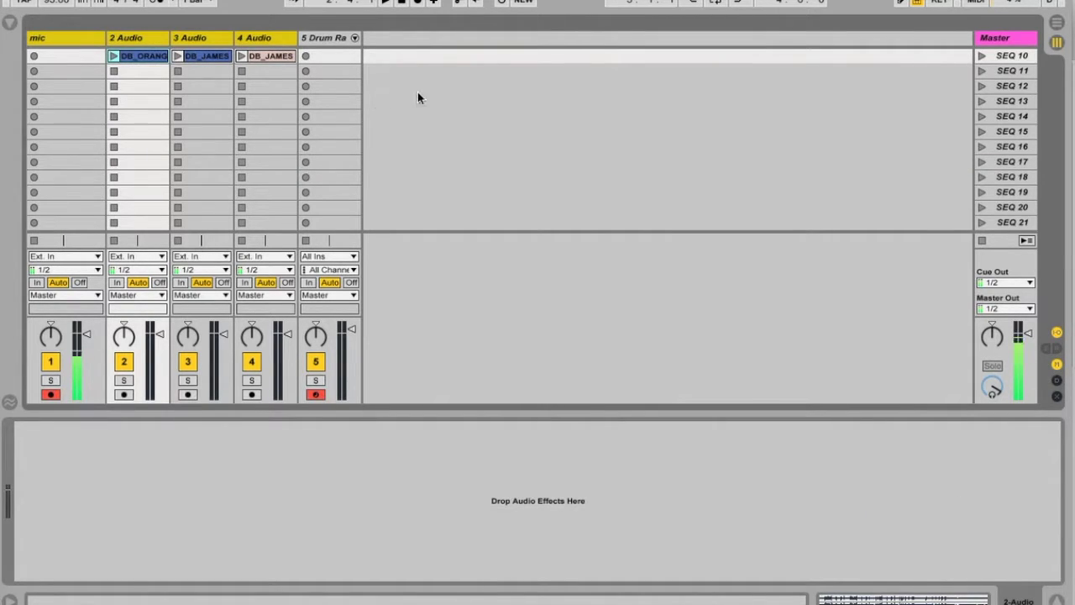
pyautogui.click(497, 89)
pyautogui.click(139, 59)
pyautogui.doubleClick(137, 57)
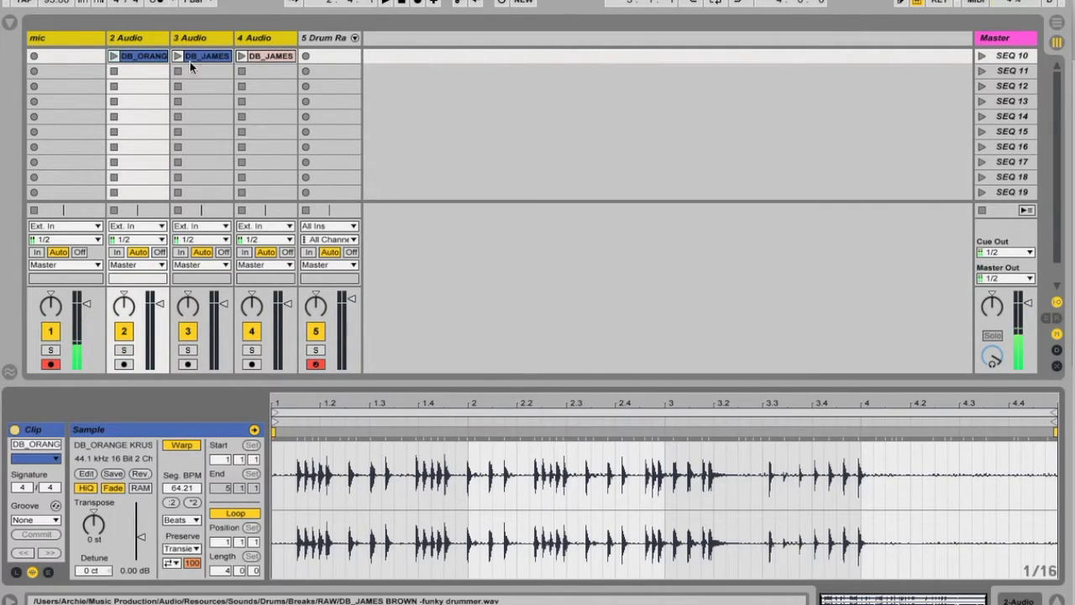
# - Audition the three break clips on tracks 2, 3 and 4 in turn, muting tracks 2 and 3, and stop playback
pyautogui.click(114, 56)
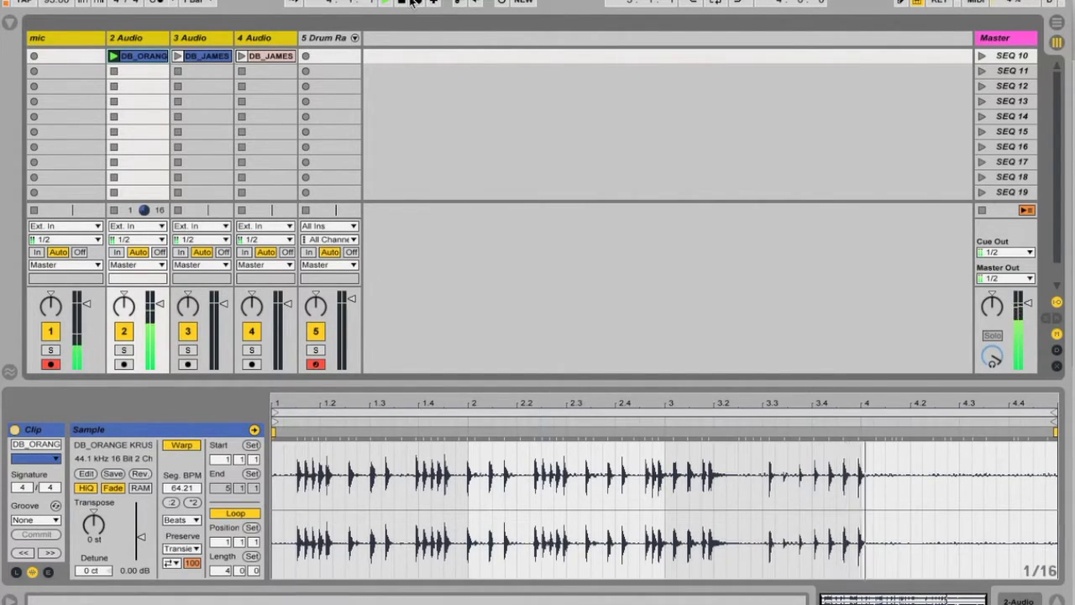
pyautogui.click(177, 56)
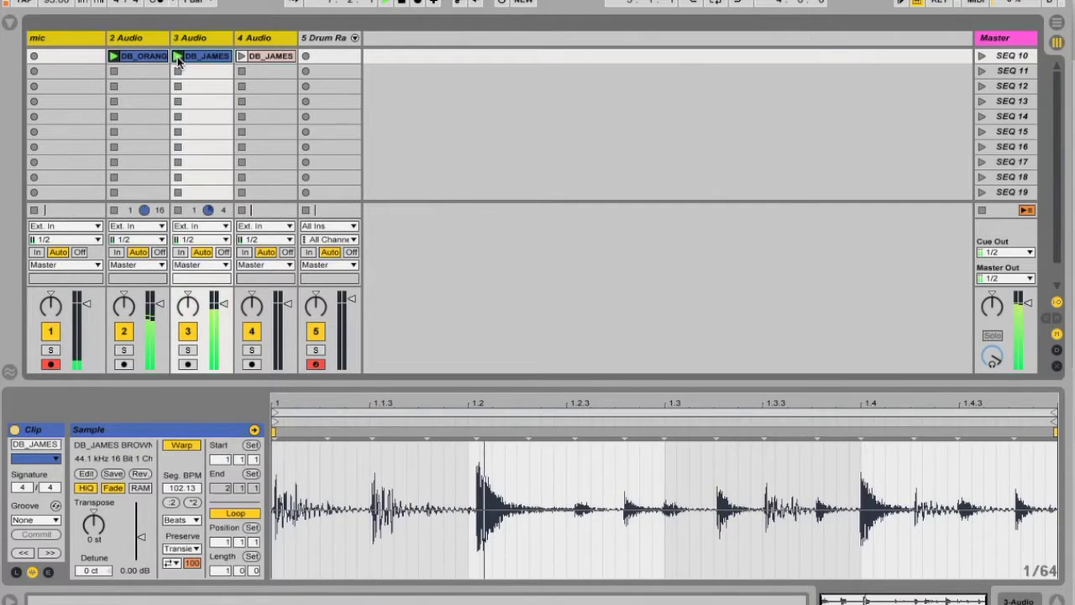
pyautogui.click(123, 330)
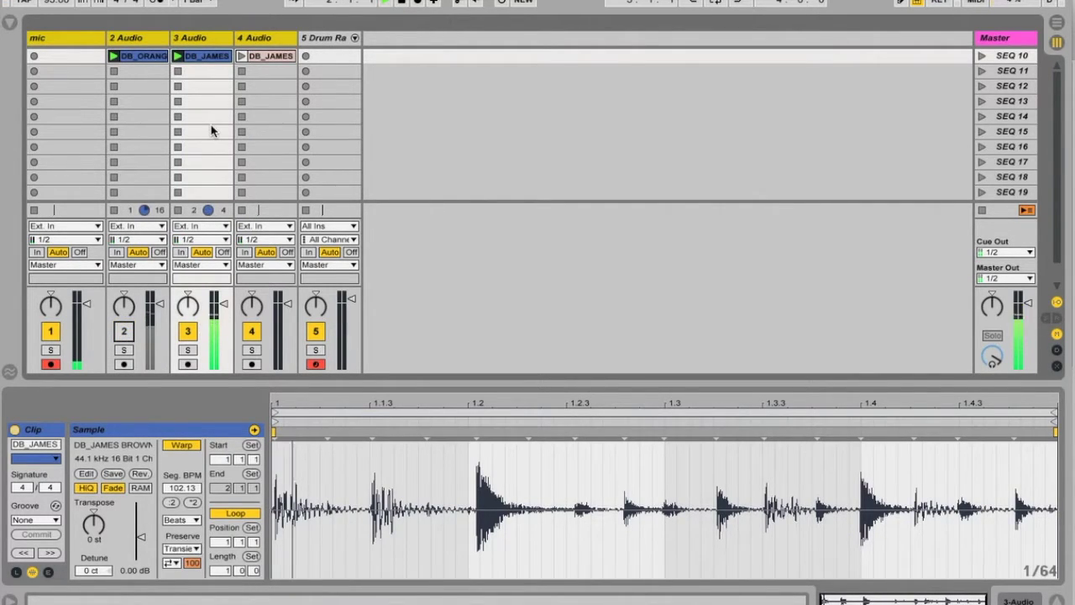
pyautogui.click(241, 55)
pyautogui.click(187, 332)
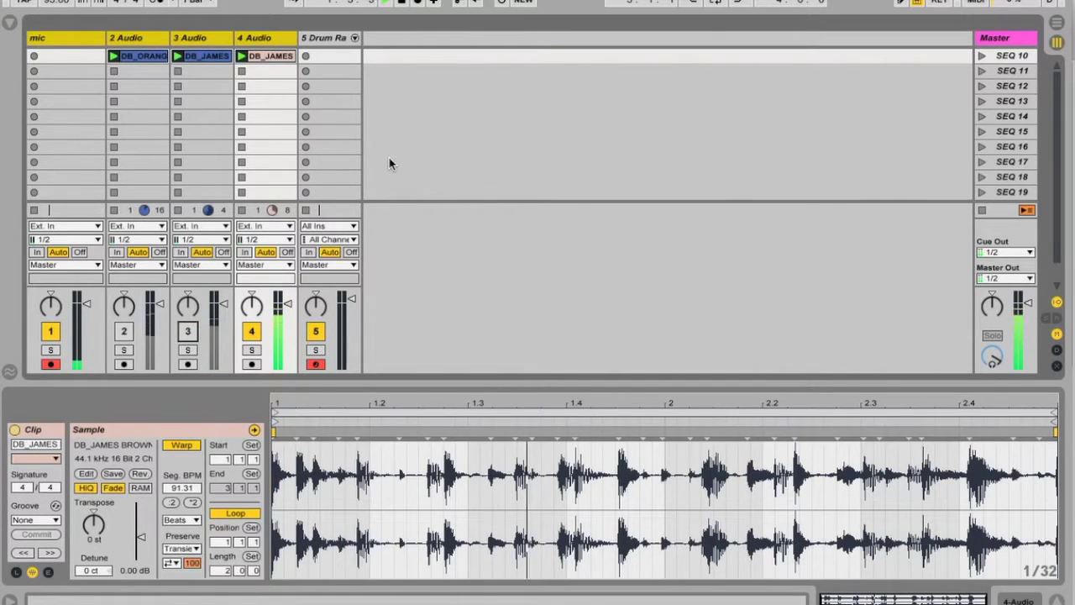
pyautogui.click(401, 2)
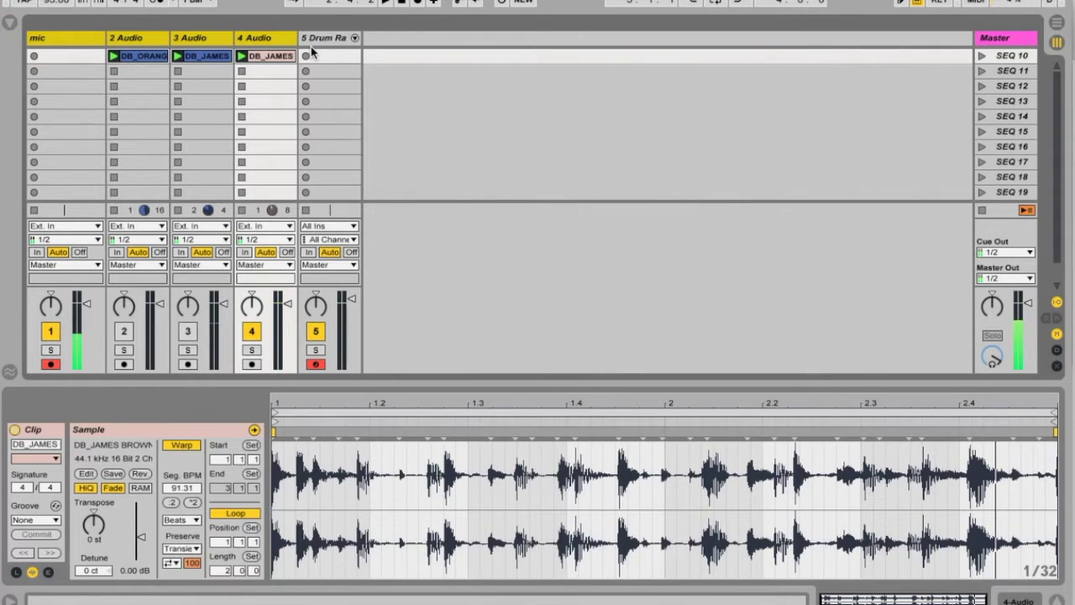
# - Show the Drum Rack on track 5 and delete the samples from pads G#-1, A-1 and A#-1
pyautogui.click(339, 63)
pyautogui.click(999, 600)
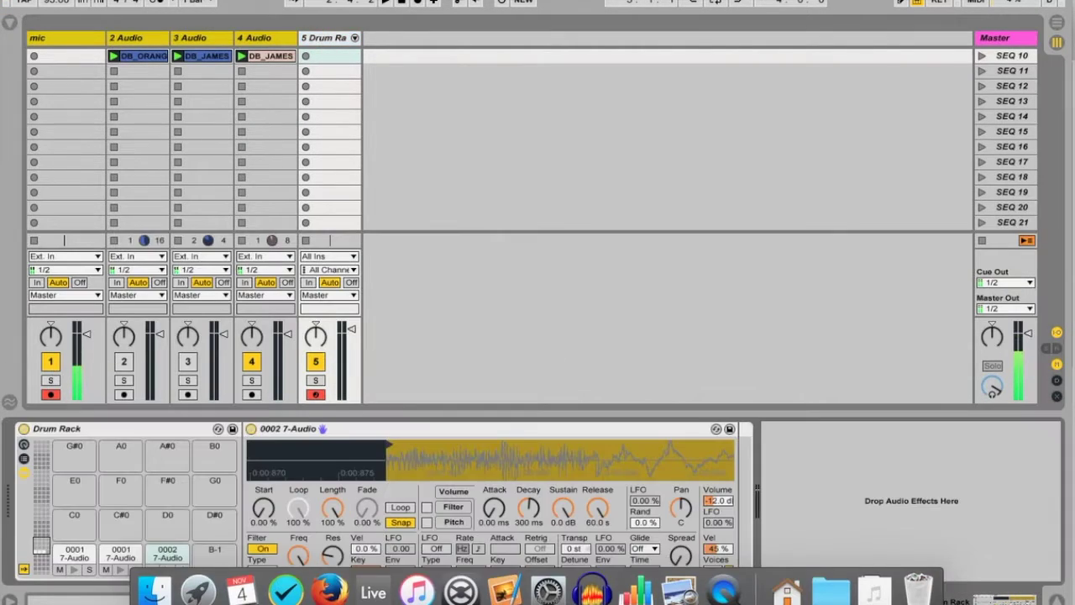
pyautogui.click(77, 554)
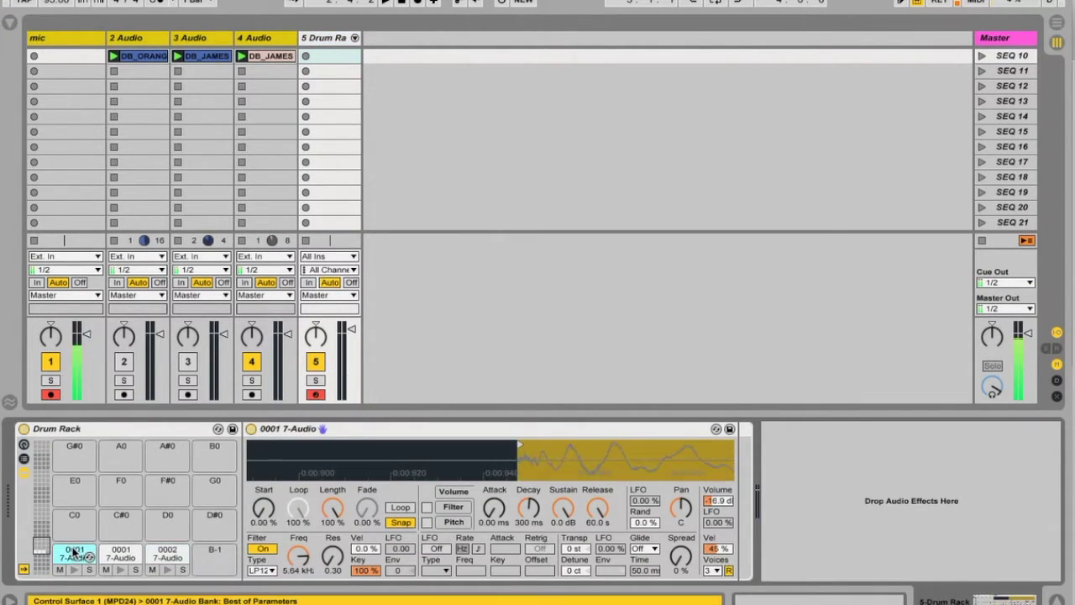
pyautogui.press('Delete')
pyautogui.click(130, 554)
pyautogui.press('Delete')
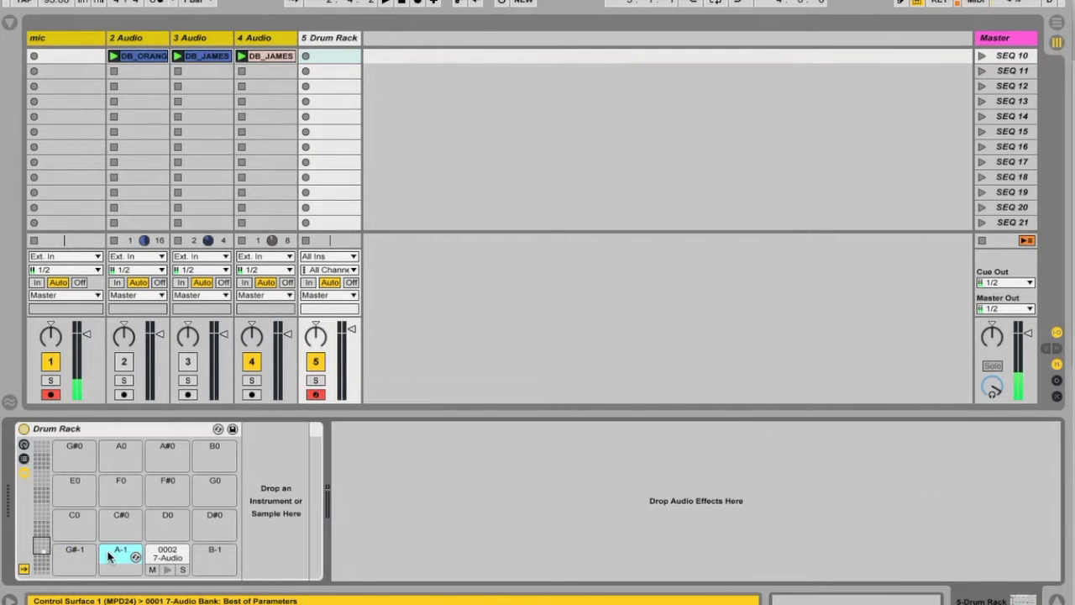
pyautogui.click(160, 555)
pyautogui.press('Delete')
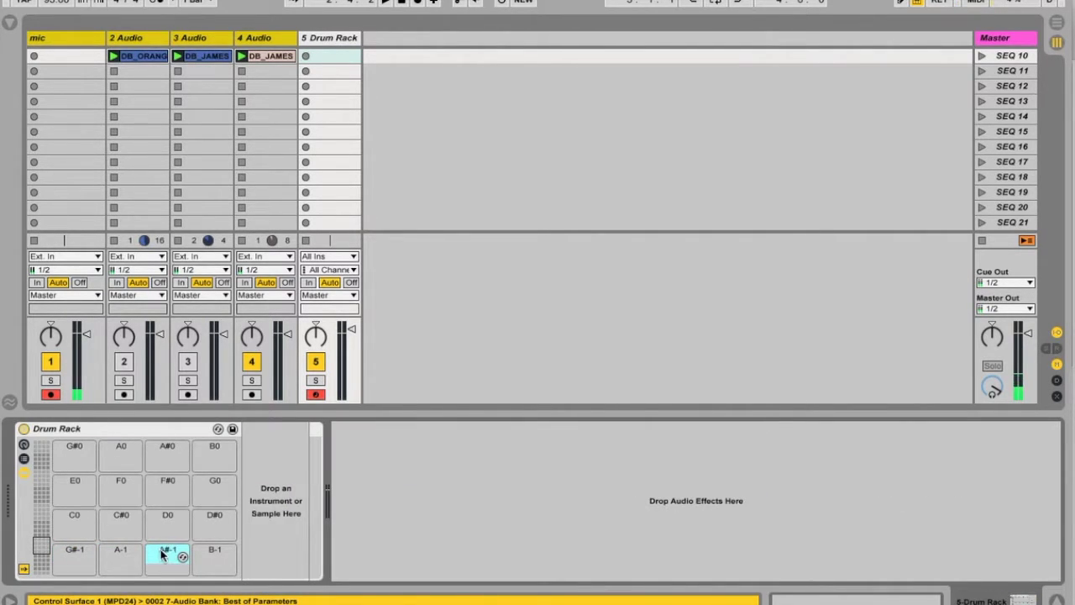
# - Load the DB_ORANGE KRUSH clip onto Drum Rack pad G#-1 and set its sample volume to 0.00 dB
pyautogui.moveTo(139, 57); pyautogui.dragTo(76, 550)
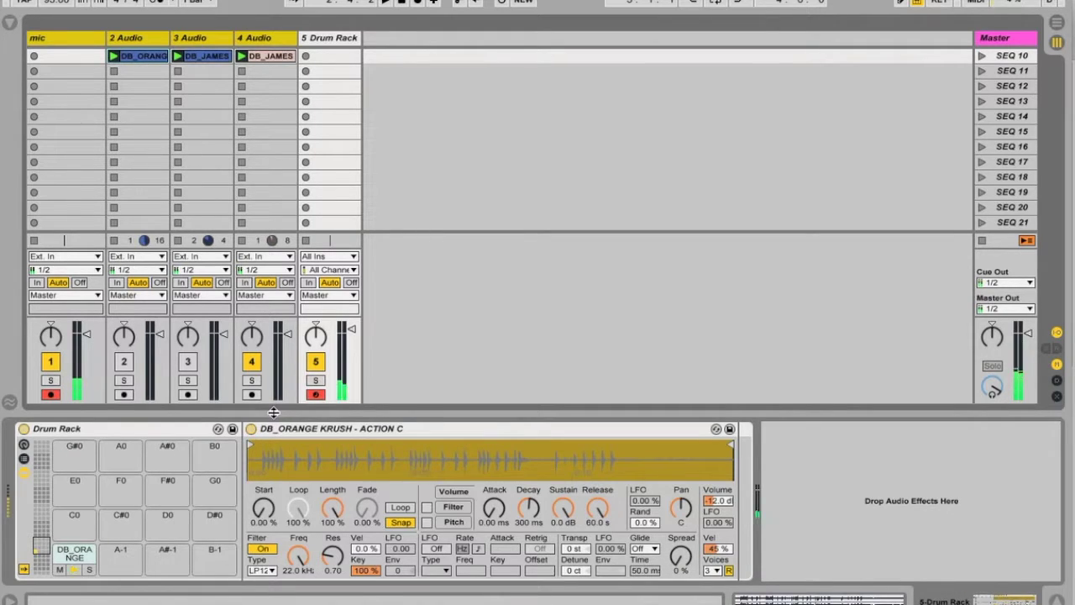
pyautogui.click(265, 447)
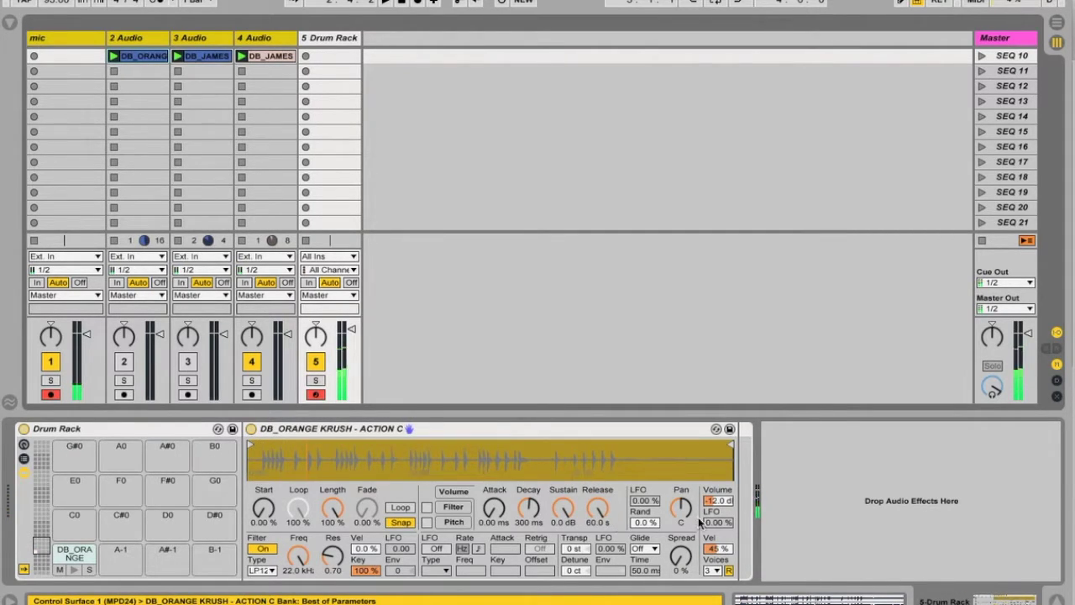
pyautogui.click(719, 501)
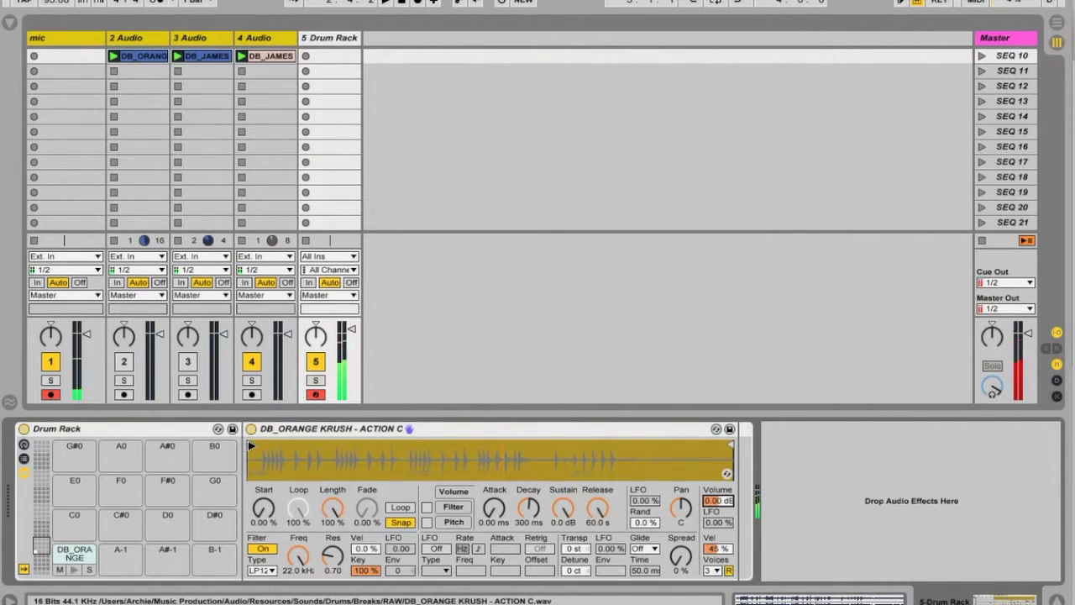
# - Trim the pad's sample to the single hit from about 1.86 to 2.13 s, and lower the master volume
pyautogui.click(250, 446)
pyautogui.moveTo(249, 445); pyautogui.dragTo(310, 446)
pyautogui.moveTo(1028, 333); pyautogui.dragTo(1028, 352)
pyautogui.moveTo(316, 454)
pyautogui.mouseDown()
pyautogui.moveTo(318, 463)
pyautogui.moveTo(454, 463)
pyautogui.moveTo(402, 457)
pyautogui.moveTo(400, 445)
pyautogui.moveTo(425, 439)
pyautogui.moveTo(326, 469)
pyautogui.mouseUp()
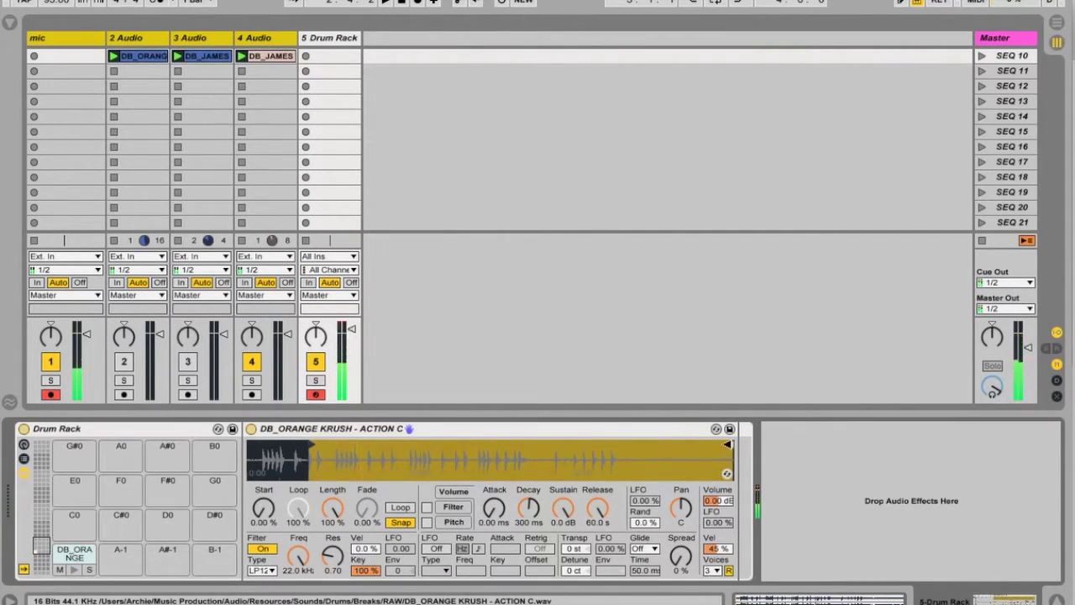
pyautogui.moveTo(728, 445)
pyautogui.mouseDown()
pyautogui.moveTo(312, 446)
pyautogui.moveTo(404, 458)
pyautogui.moveTo(578, 453)
pyautogui.moveTo(566, 449)
pyautogui.mouseUp()
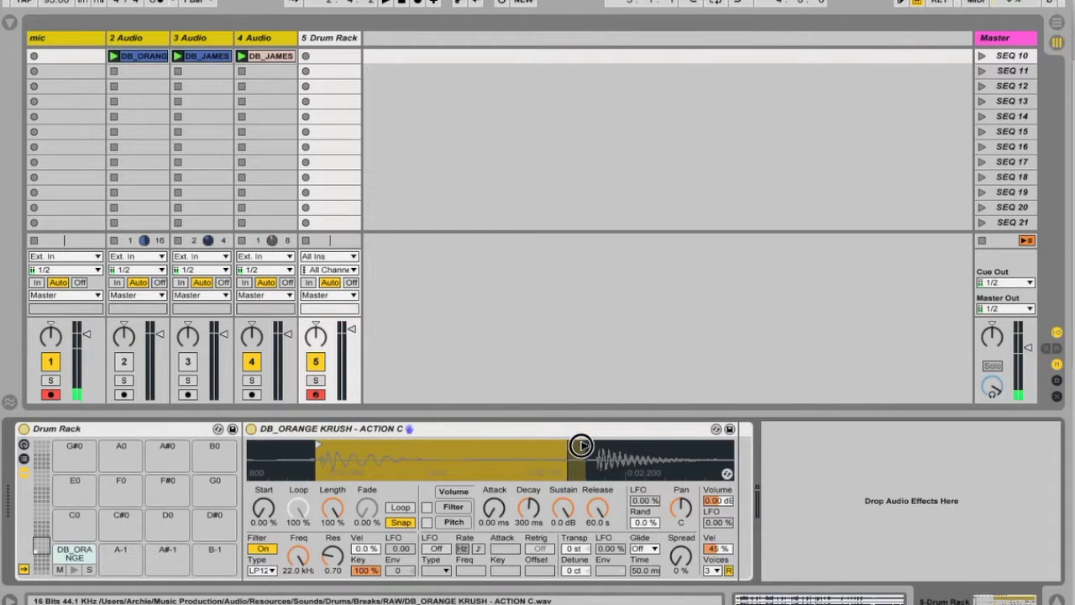
# - Copy pad G#-1 to pad A#-1 and trim the copy to the next hit, starting at about 2.15 s
pyautogui.click(67, 552)
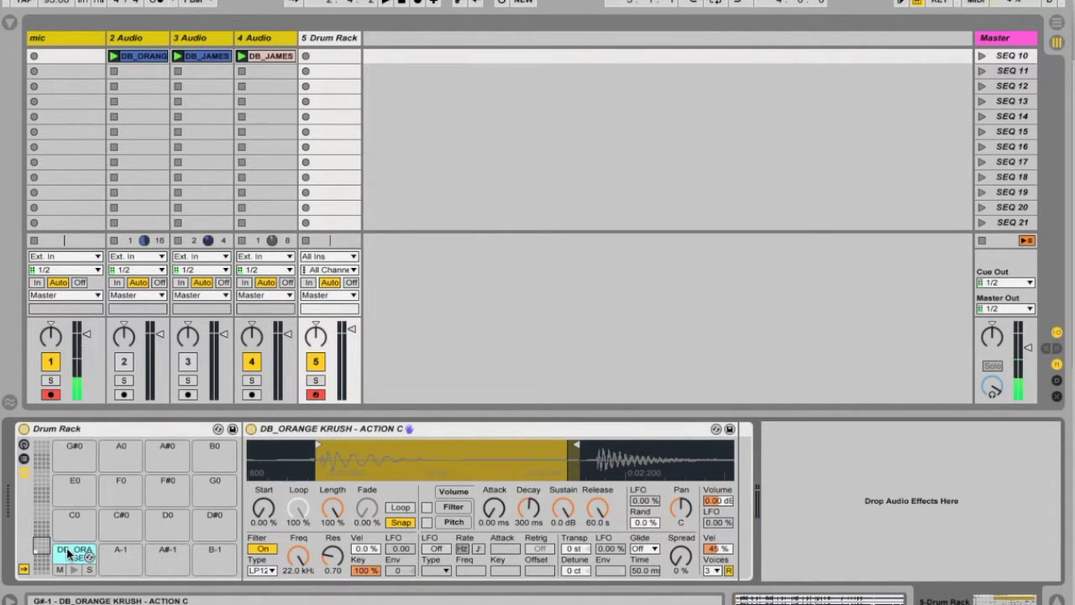
pyautogui.moveTo(67, 552); pyautogui.dragTo(169, 556)
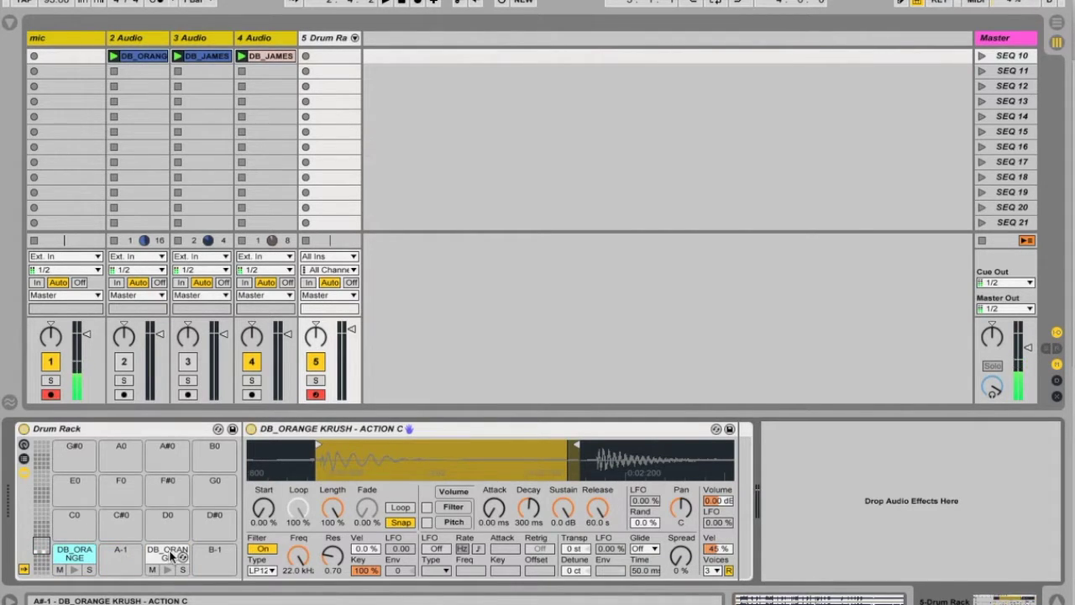
pyautogui.moveTo(302, 458)
pyautogui.mouseDown()
pyautogui.moveTo(383, 464)
pyautogui.moveTo(420, 442)
pyautogui.moveTo(607, 425)
pyautogui.moveTo(593, 429)
pyautogui.mouseUp()
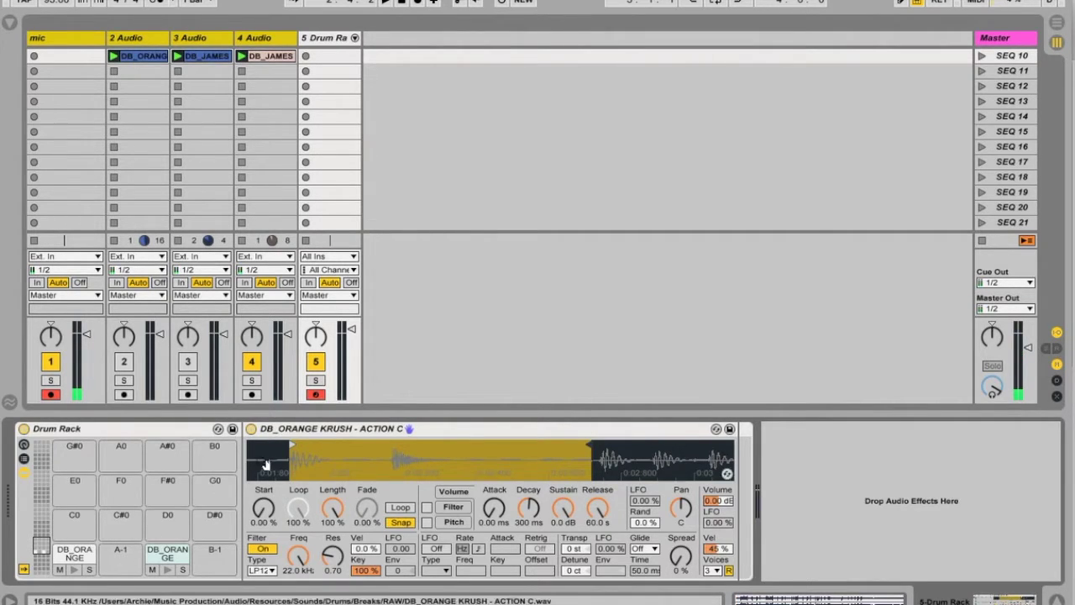
pyautogui.moveTo(293, 444)
pyautogui.mouseDown()
pyautogui.moveTo(394, 430)
pyautogui.moveTo(411, 504)
pyautogui.mouseUp()
pyautogui.moveTo(316, 446); pyautogui.dragTo(349, 437)
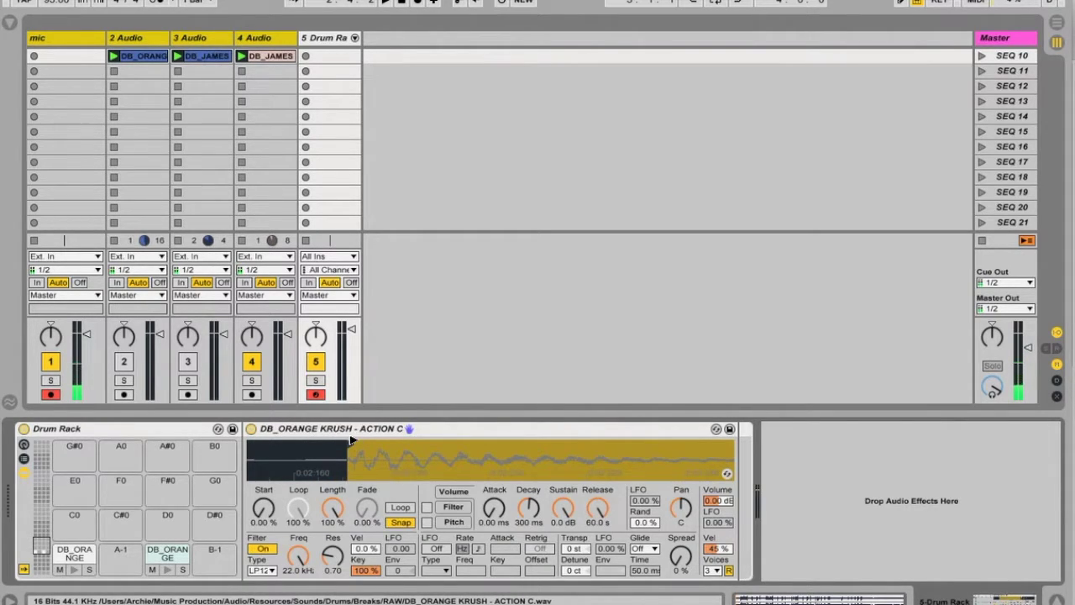
pyautogui.moveTo(376, 480); pyautogui.dragTo(378, 461)
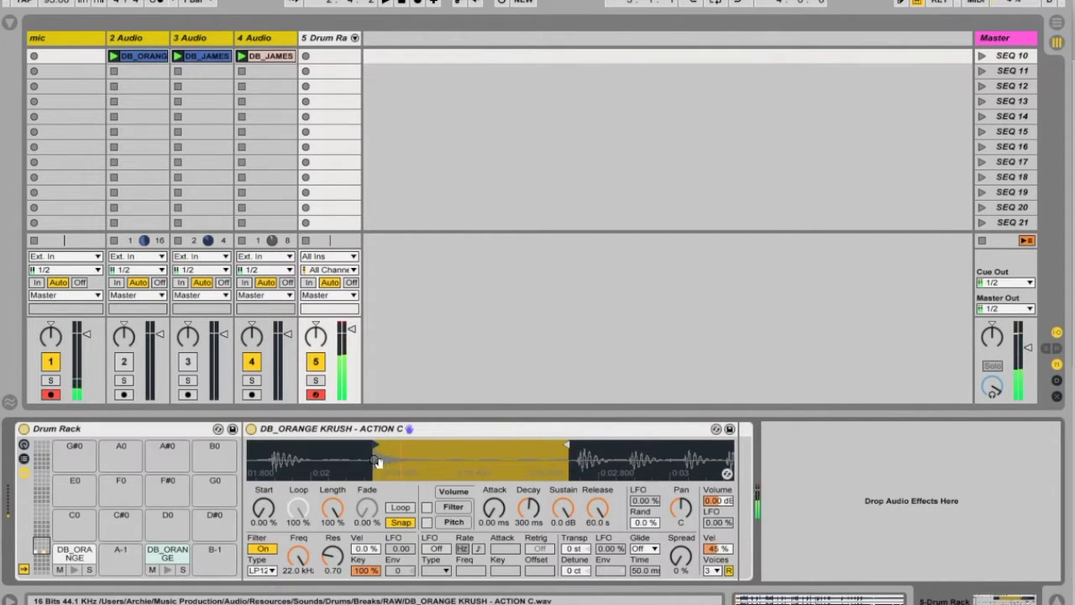
pyautogui.moveTo(567, 443); pyautogui.dragTo(471, 435)
pyautogui.moveTo(376, 460)
pyautogui.mouseDown()
pyautogui.moveTo(448, 460)
pyautogui.moveTo(472, 513)
pyautogui.moveTo(623, 464)
pyautogui.mouseUp()
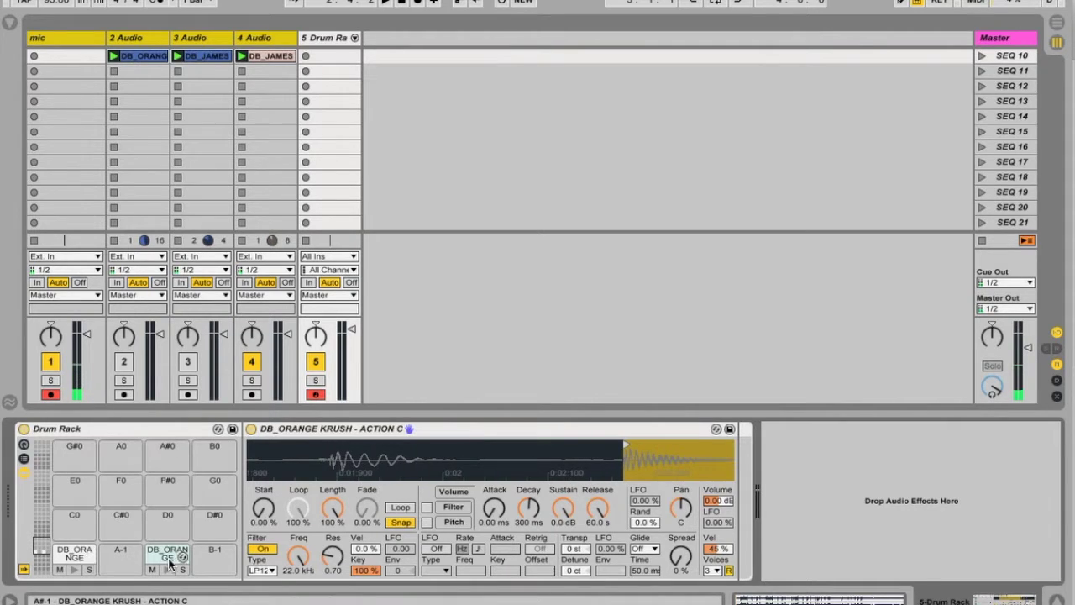
# - Group the sample device on pad G#-1 into an Instrument Rack and show the rack's chain list
pyautogui.click(75, 553)
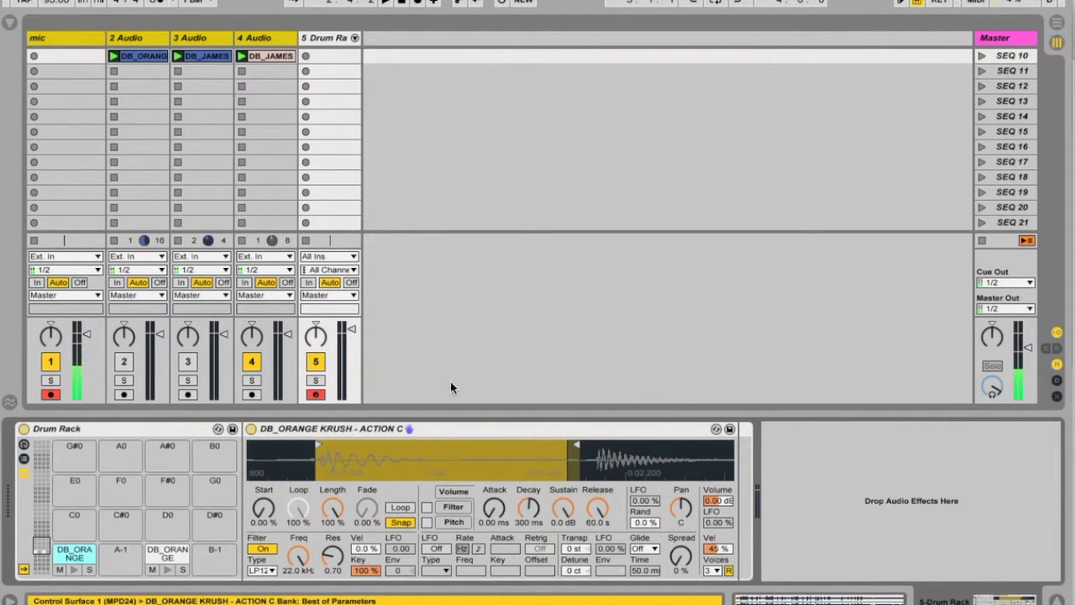
pyautogui.rightClick(336, 428)
pyautogui.click(312, 429)
pyautogui.rightClick(312, 428)
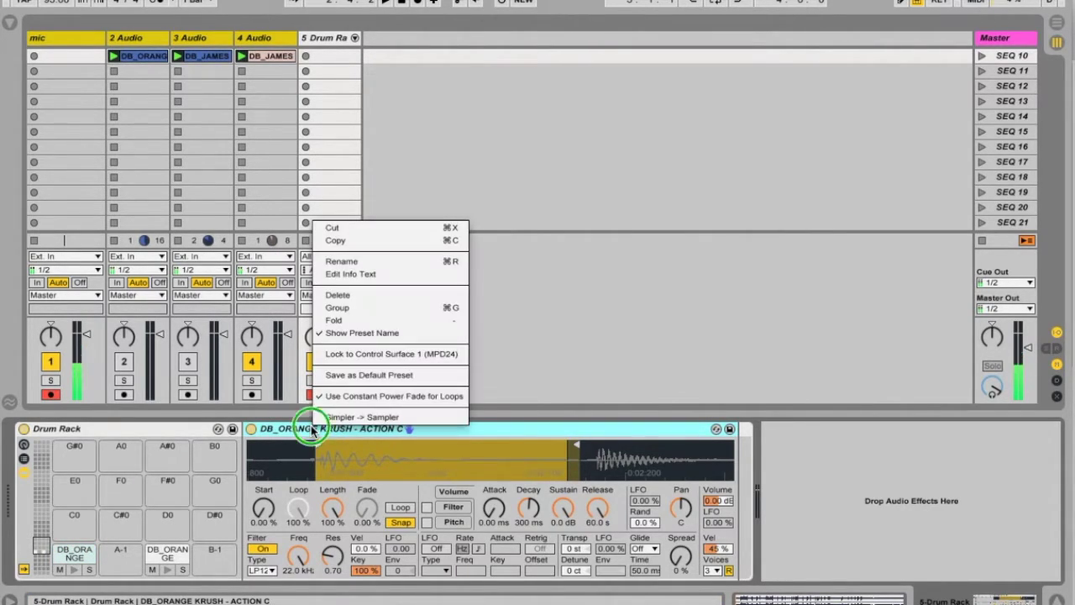
pyautogui.click(391, 307)
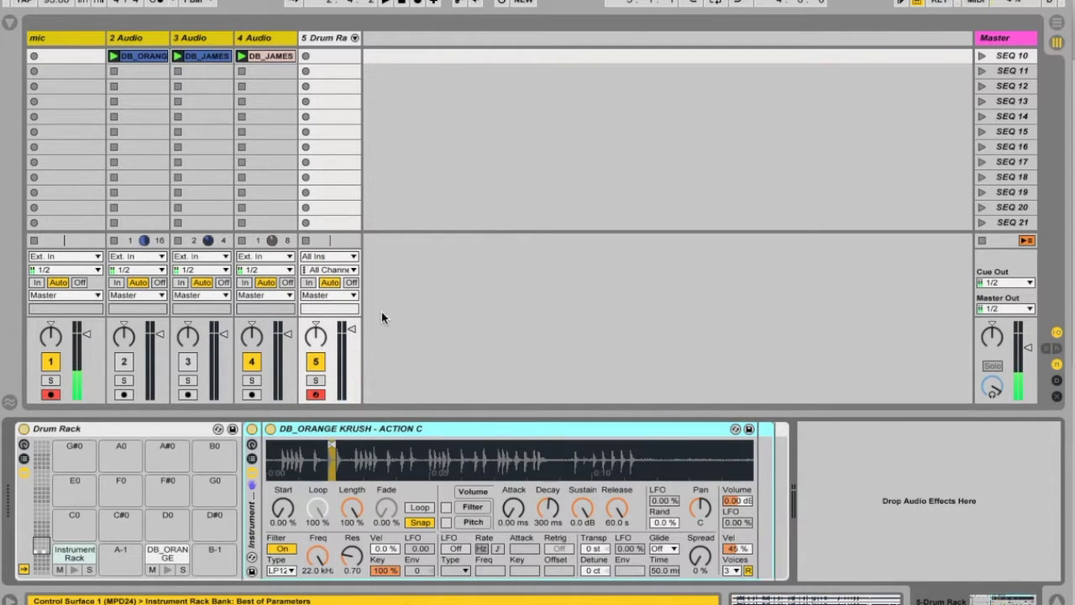
pyautogui.click(253, 460)
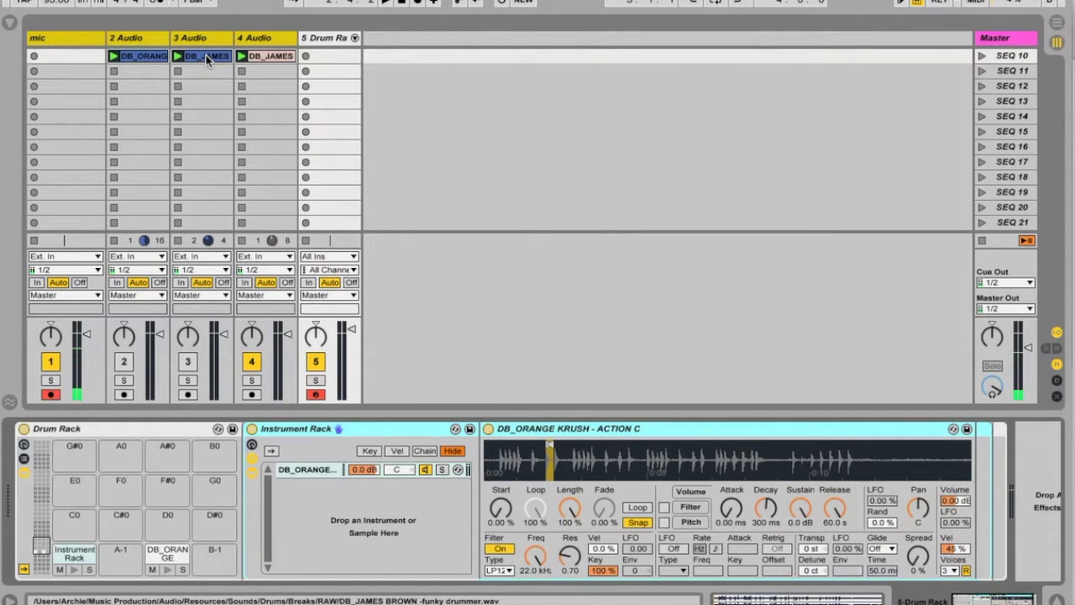
# - Add the DB_JAMES BROWN -funky drummer clip as a second chain in the Instrument Rack and solo that chain
pyautogui.moveTo(206, 56); pyautogui.dragTo(362, 541)
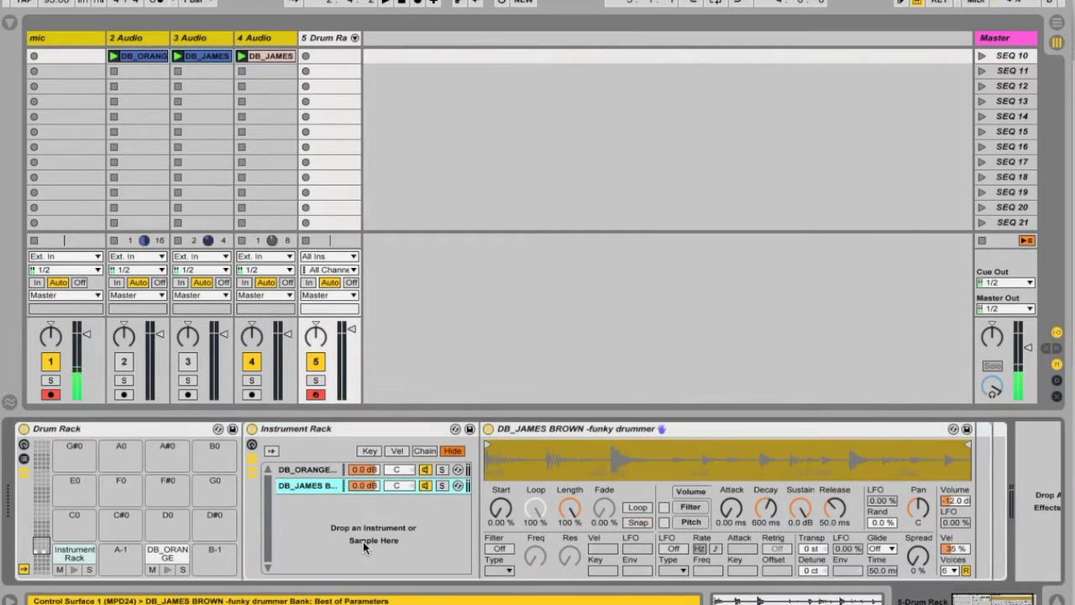
pyautogui.click(442, 486)
# - Set the funky drummer sample's volume to 0.00 dB and its release to 60.0 s
pyautogui.click(960, 500)
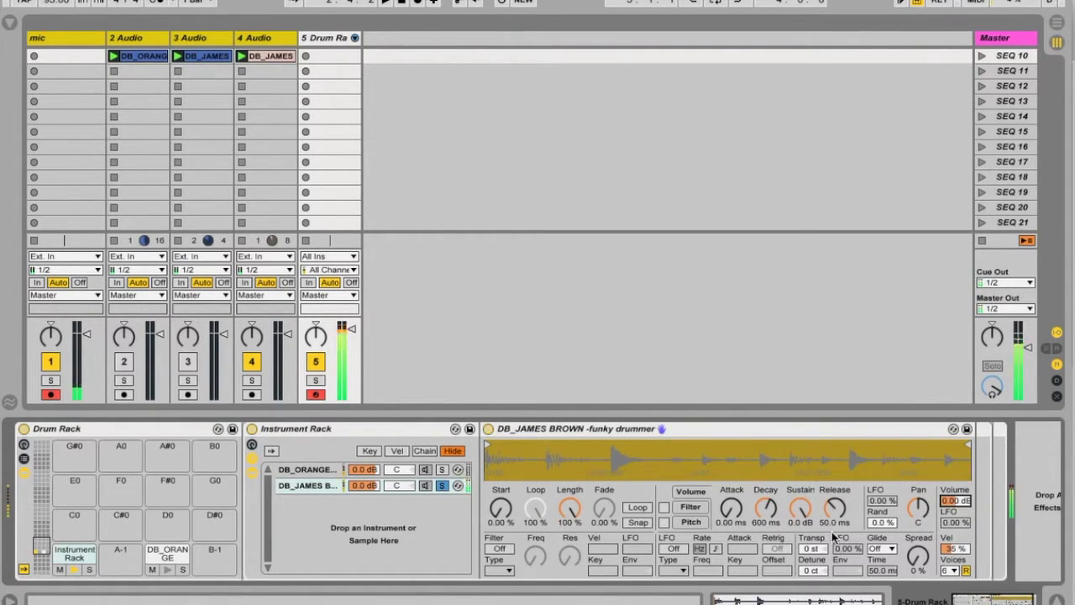
pyautogui.moveTo(835, 518); pyautogui.dragTo(835, 466)
pyautogui.click(309, 469)
pyautogui.click(309, 485)
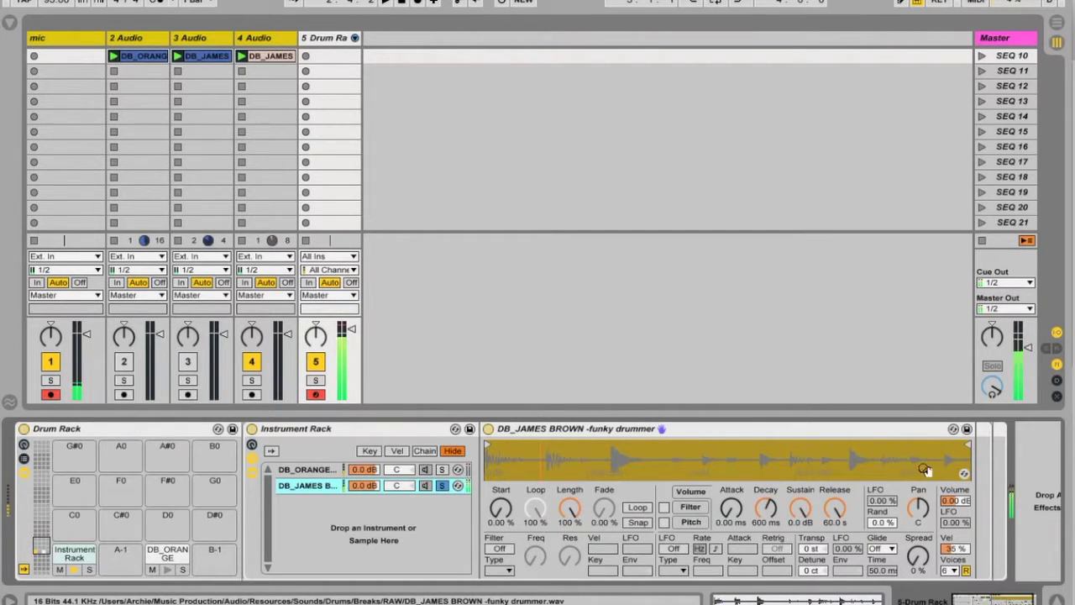
# - Trim the funky drummer sample to its first hit, ending at about 0.13 s, and lower its sustain to -inf dB
pyautogui.moveTo(963, 446); pyautogui.dragTo(505, 443)
pyautogui.moveTo(493, 459); pyautogui.dragTo(494, 512)
pyautogui.moveTo(491, 445); pyautogui.dragTo(504, 446)
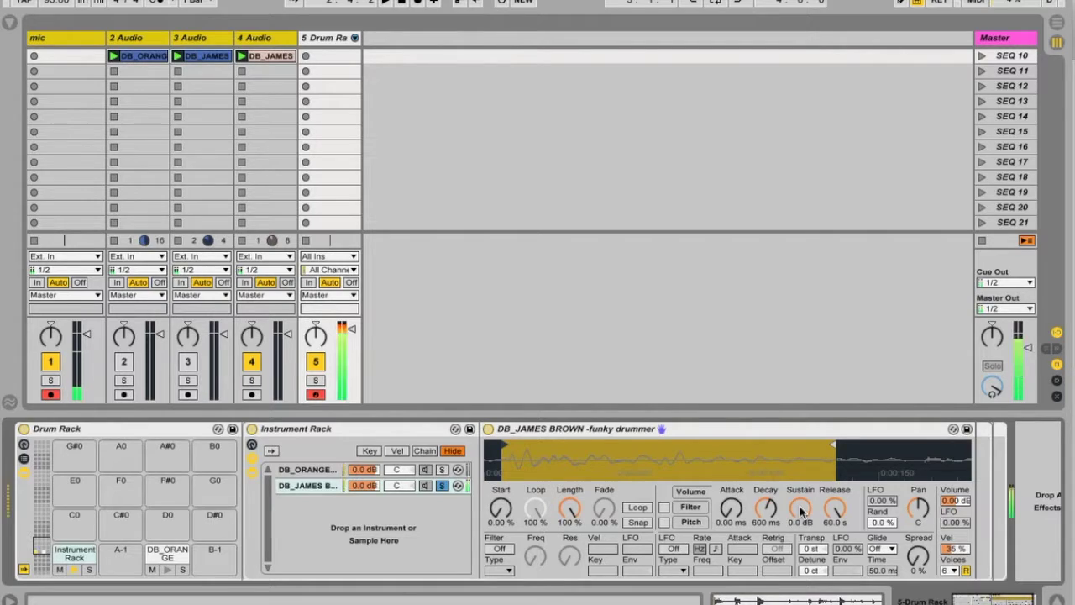
pyautogui.moveTo(800, 511); pyautogui.dragTo(802, 555)
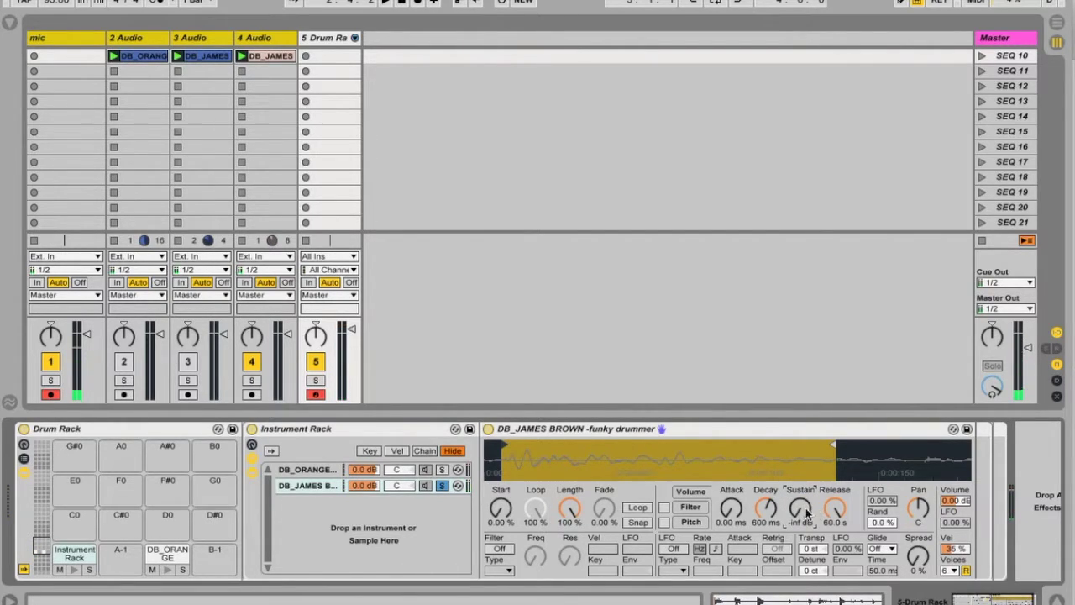
# - Set the funky drummer sample's decay to 347 ms and turn off soloing so both rack chains play together
pyautogui.click(740, 509)
pyautogui.moveTo(766, 509); pyautogui.dragTo(765, 498)
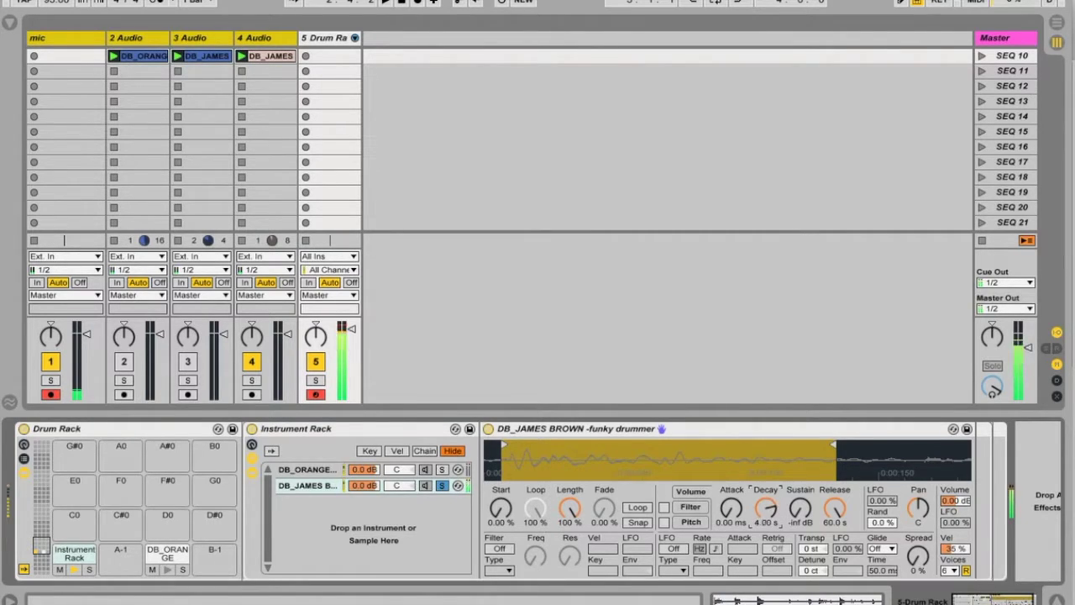
pyautogui.moveTo(765, 509); pyautogui.dragTo(765, 512)
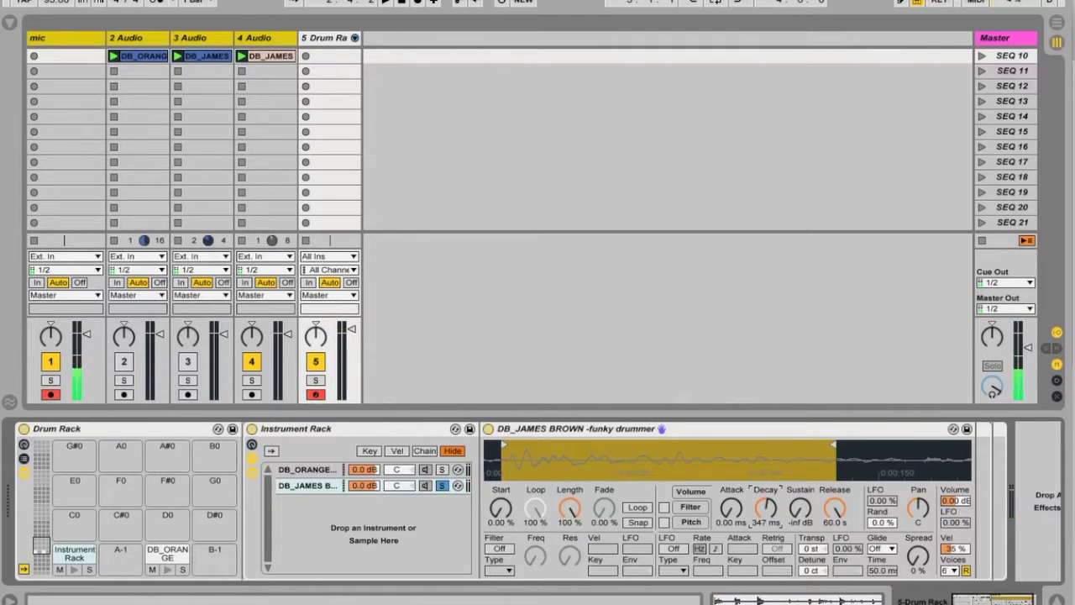
pyautogui.click(442, 486)
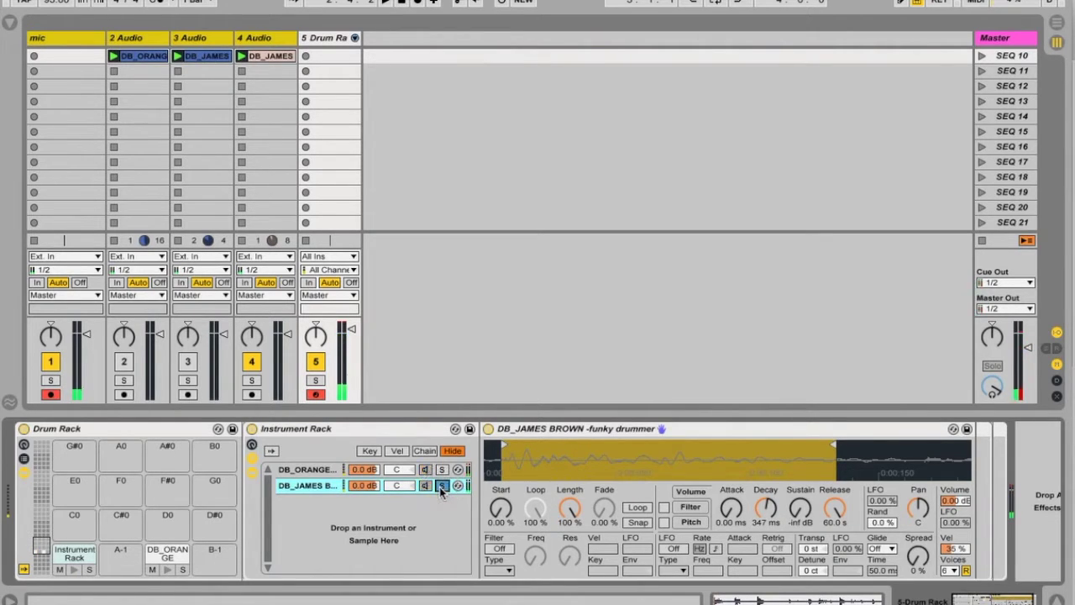
pyautogui.click(442, 470)
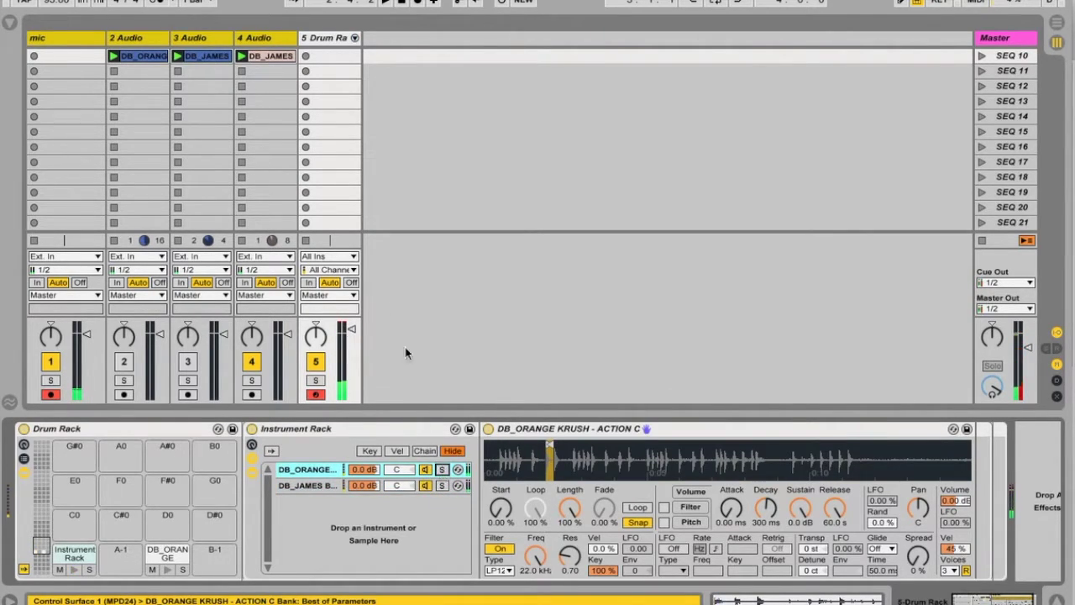
# - Add the DB_JAMES BROWN - FUNKY PRESIDENT clip as a third chain in the Instrument Rack and solo that chain
pyautogui.click(258, 56)
pyautogui.moveTo(258, 56); pyautogui.dragTo(374, 523)
pyautogui.click(442, 502)
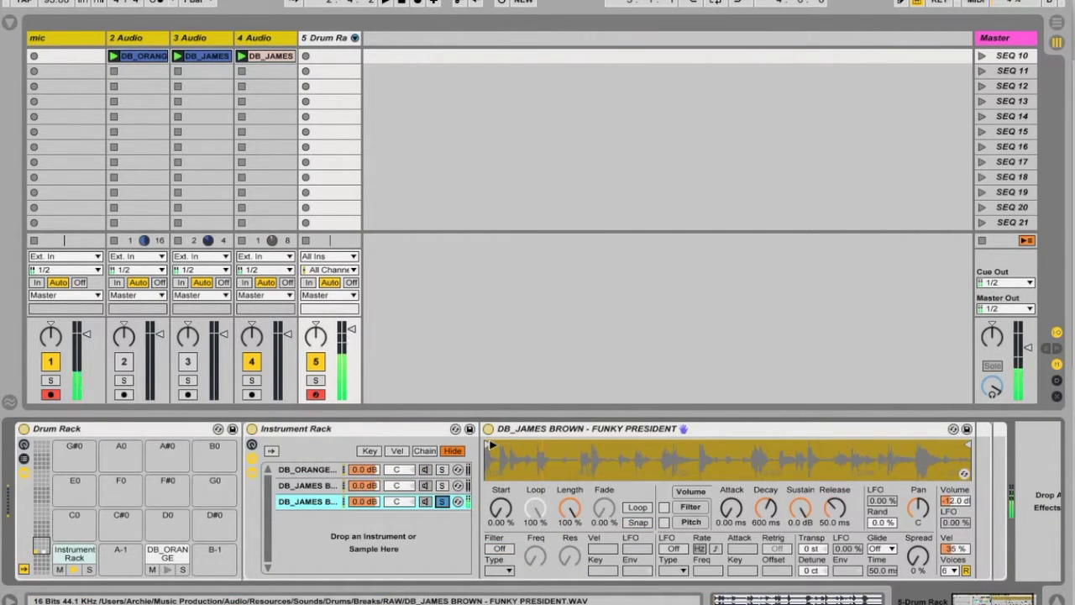
# - Trim the FUNKY PRESIDENT sample to a single hit ending at about 1.15 s, with release 60.0 s and volume 0.00 dB
pyautogui.moveTo(492, 444)
pyautogui.mouseDown()
pyautogui.moveTo(579, 427)
pyautogui.moveTo(586, 460)
pyautogui.mouseUp()
pyautogui.moveTo(522, 453)
pyautogui.mouseDown()
pyautogui.moveTo(509, 441)
pyautogui.moveTo(545, 452)
pyautogui.moveTo(546, 425)
pyautogui.mouseUp()
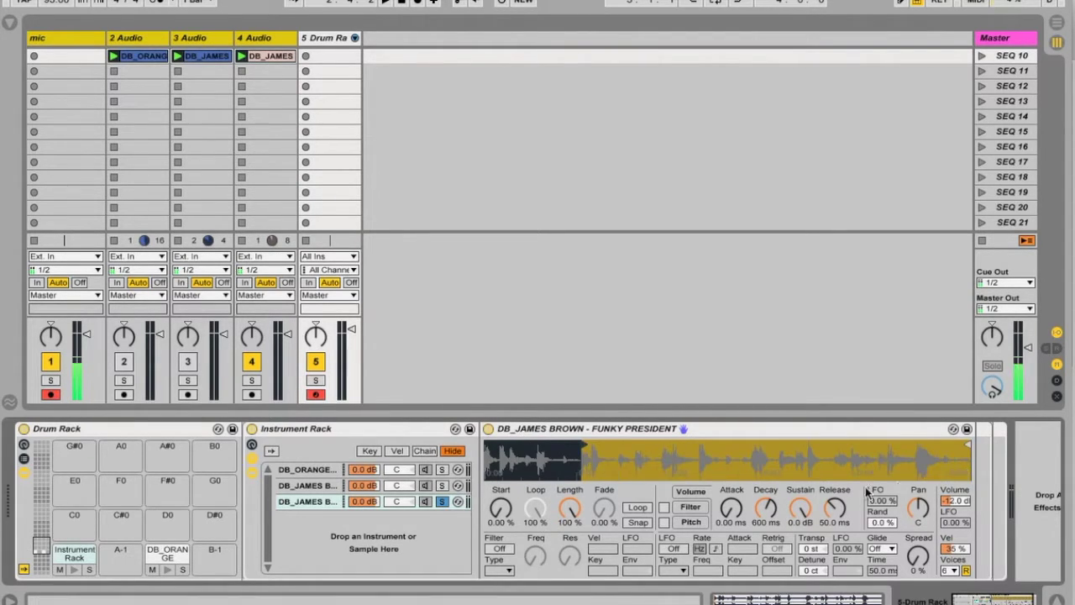
pyautogui.moveTo(967, 444)
pyautogui.mouseDown()
pyautogui.moveTo(588, 454)
pyautogui.moveTo(605, 445)
pyautogui.mouseUp()
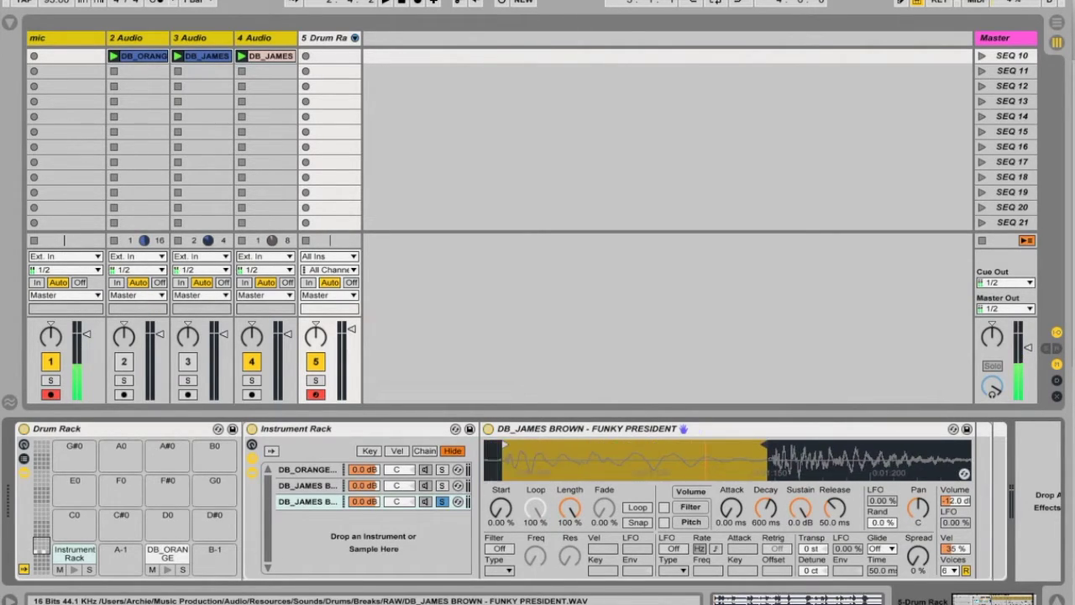
pyautogui.moveTo(738, 456); pyautogui.dragTo(713, 501)
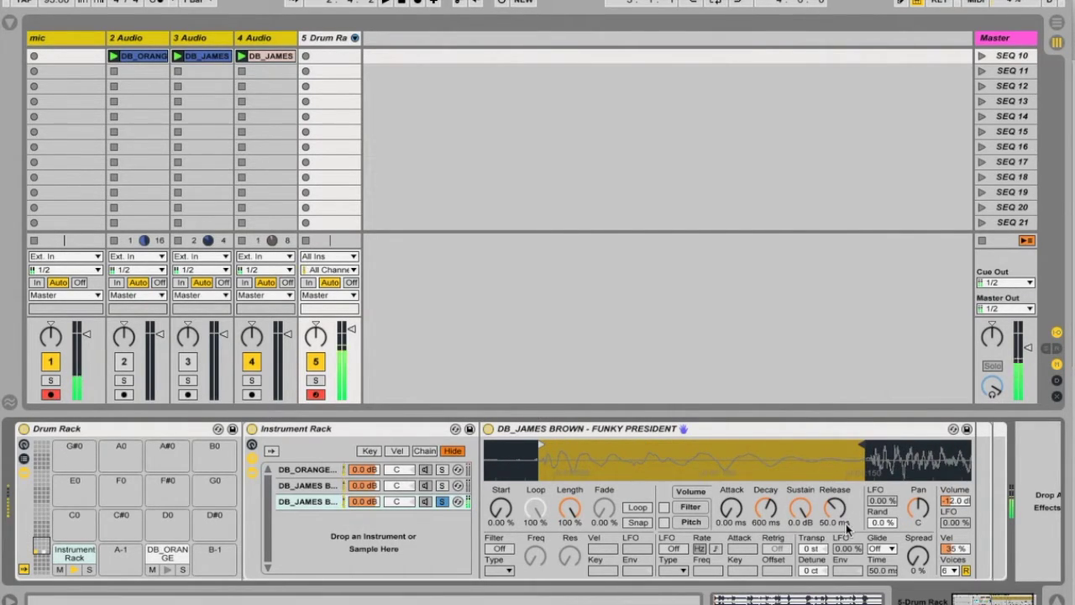
pyautogui.moveTo(846, 528); pyautogui.dragTo(847, 496)
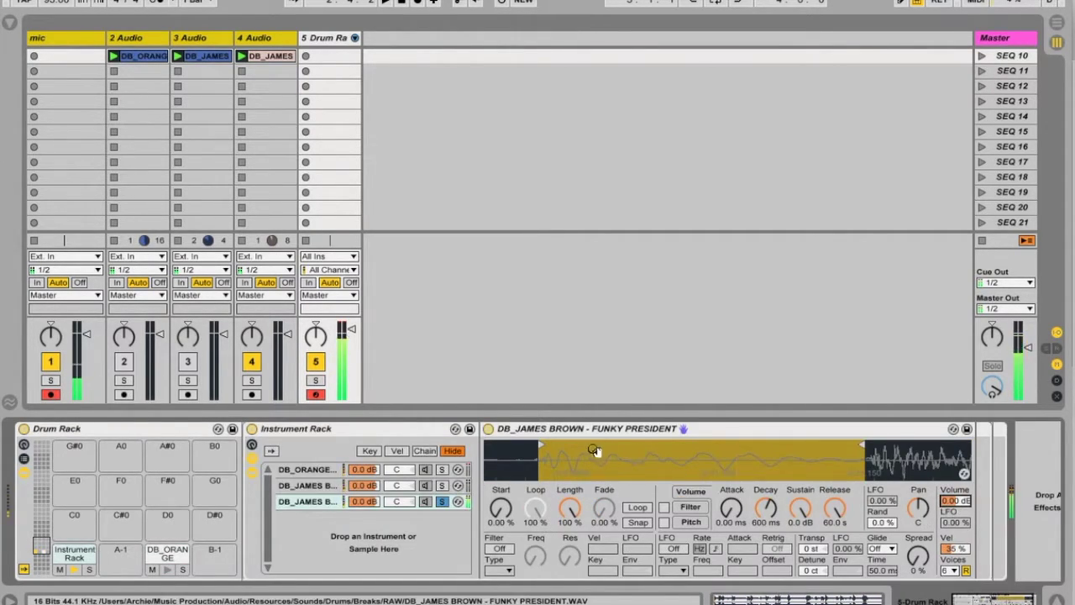
pyautogui.moveTo(766, 461); pyautogui.dragTo(800, 470)
# - Low-pass filter the FUNKY PRESIDENT sample at 208 Hz with resonance 0.84 and lower its chain volume to -6.8 dB
pyautogui.click(505, 549)
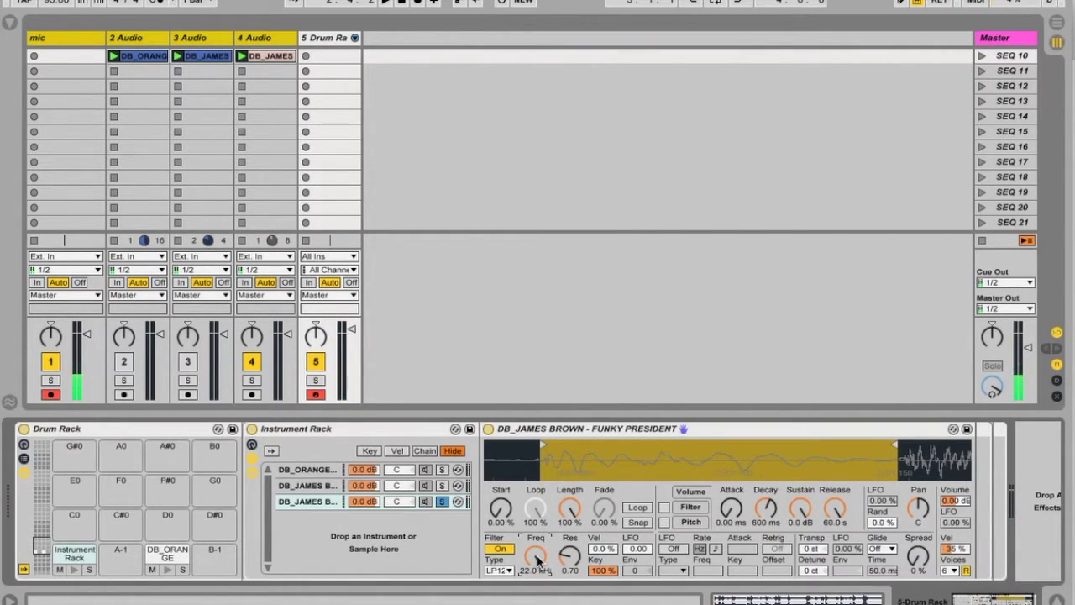
pyautogui.moveTo(539, 561); pyautogui.dragTo(538, 601)
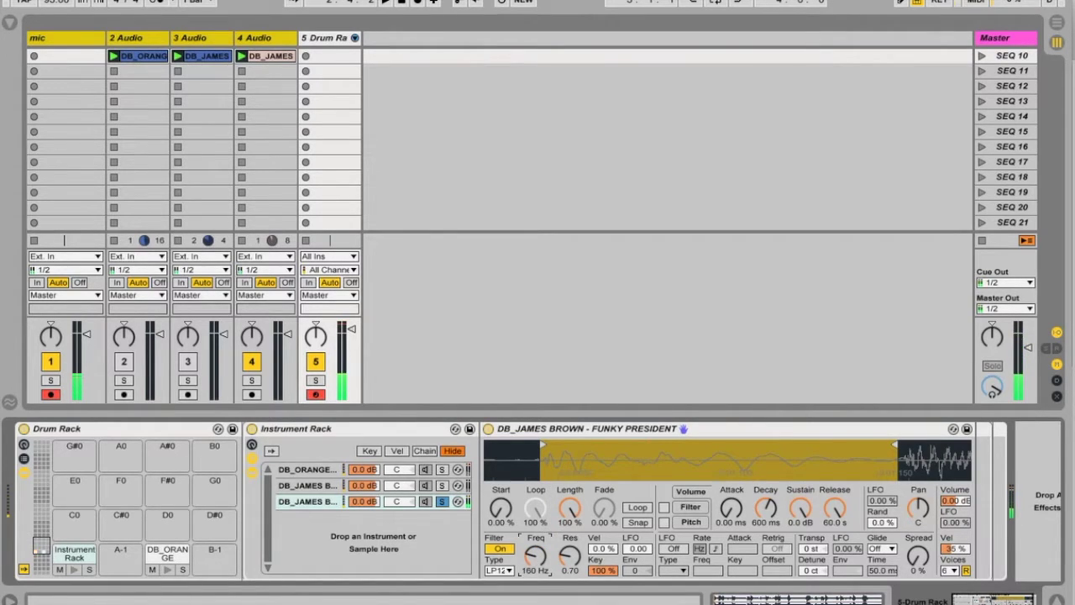
pyautogui.moveTo(538, 600); pyautogui.dragTo(539, 601)
pyautogui.moveTo(576, 560); pyautogui.dragTo(540, 556)
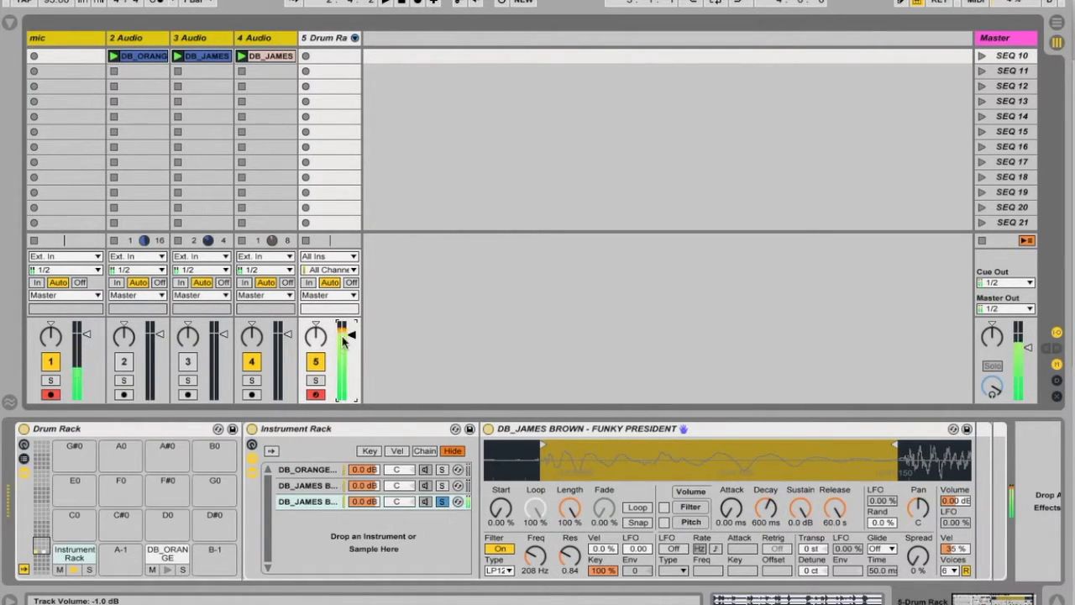
pyautogui.moveTo(368, 502); pyautogui.dragTo(368, 506)
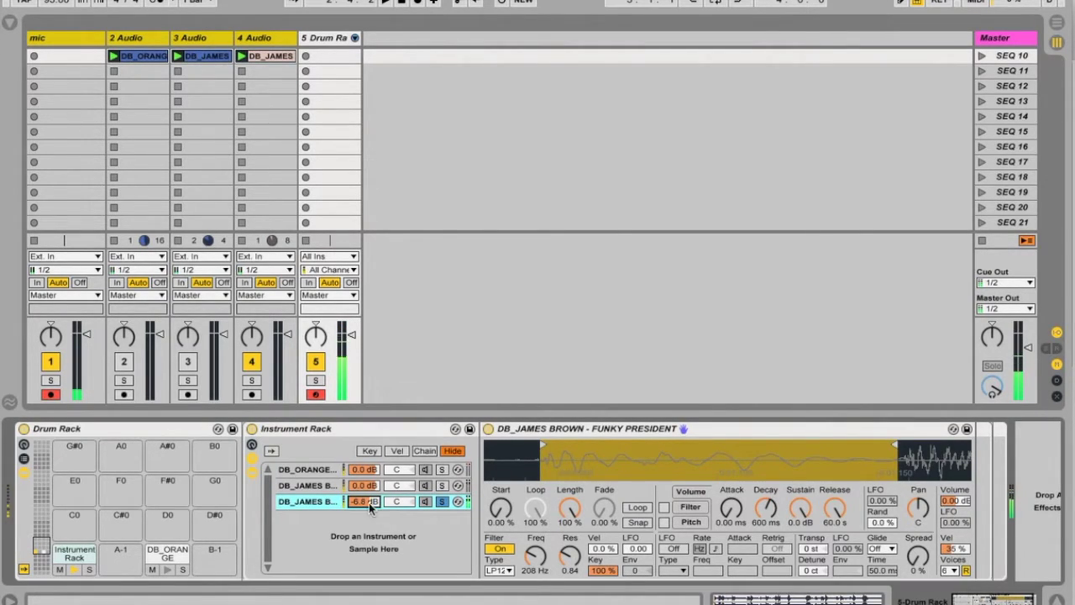
# - Audition the funky drummer chain soloed and against the full stack of layers
pyautogui.click(443, 485)
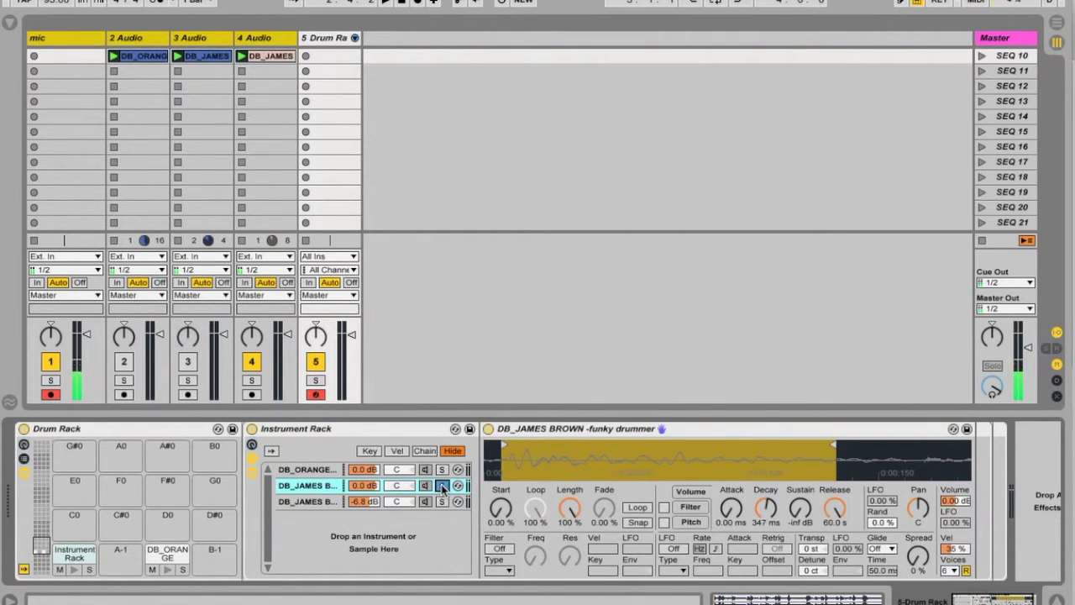
pyautogui.click(442, 485)
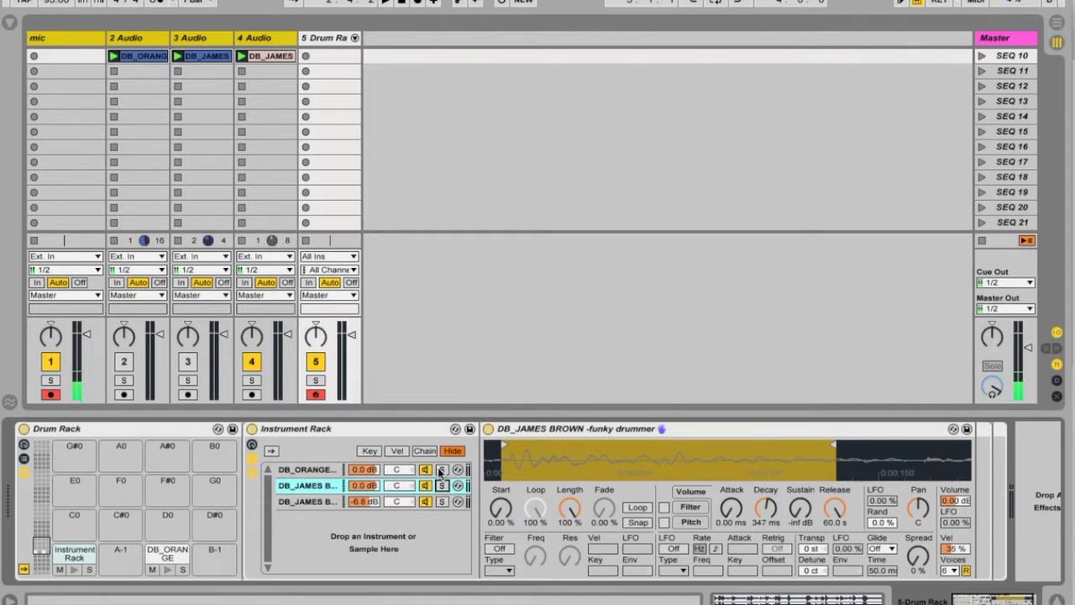
pyautogui.click(441, 487)
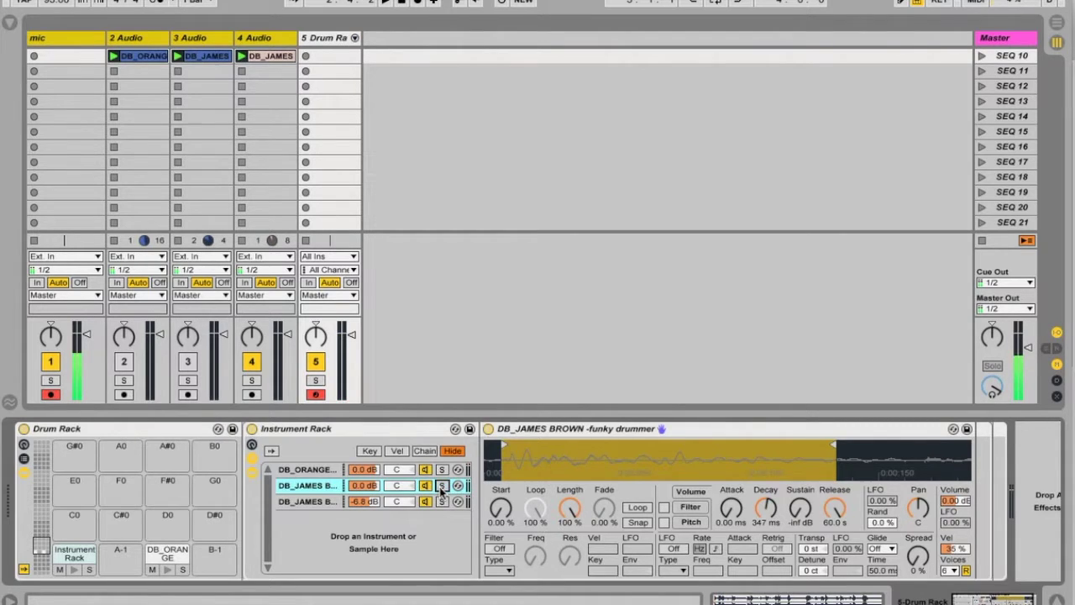
# - Solo the ORANGE KRUSH chain, low-pass filter its sample at 13.7 kHz with resonance 0.30, and restore playback of all chains
pyautogui.click(441, 469)
pyautogui.moveTo(556, 463); pyautogui.dragTo(583, 463)
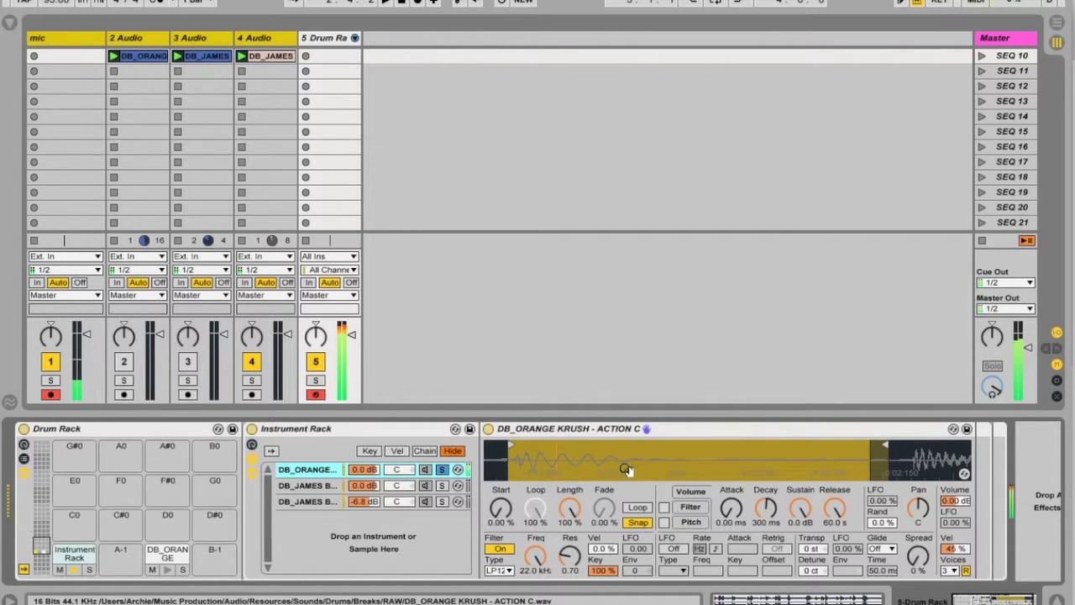
pyautogui.moveTo(559, 572); pyautogui.dragTo(559, 546)
pyautogui.moveTo(535, 556); pyautogui.dragTo(535, 573)
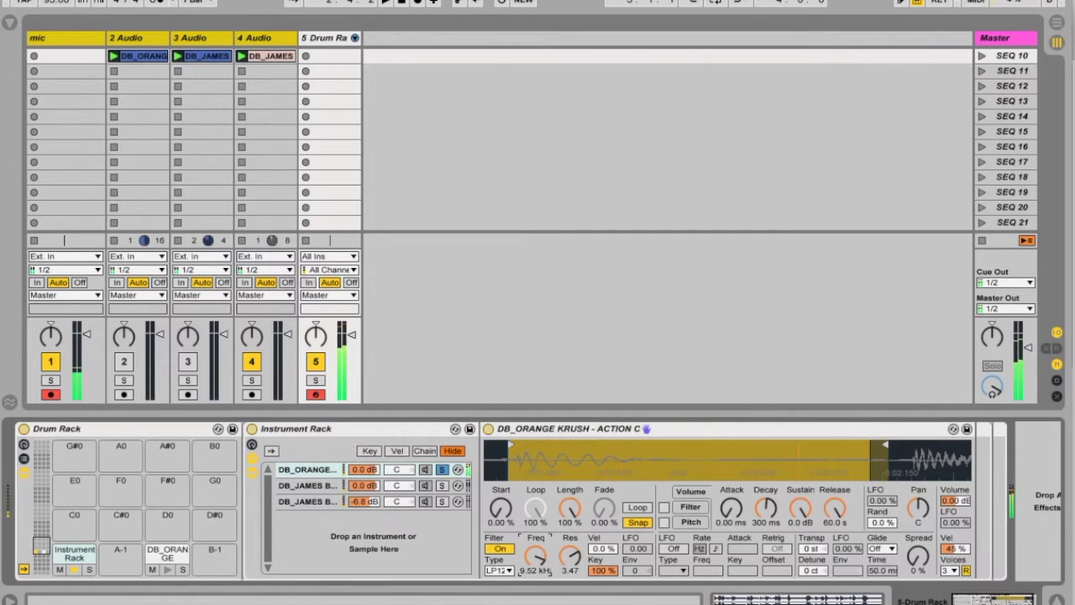
pyautogui.moveTo(569, 556); pyautogui.dragTo(540, 558)
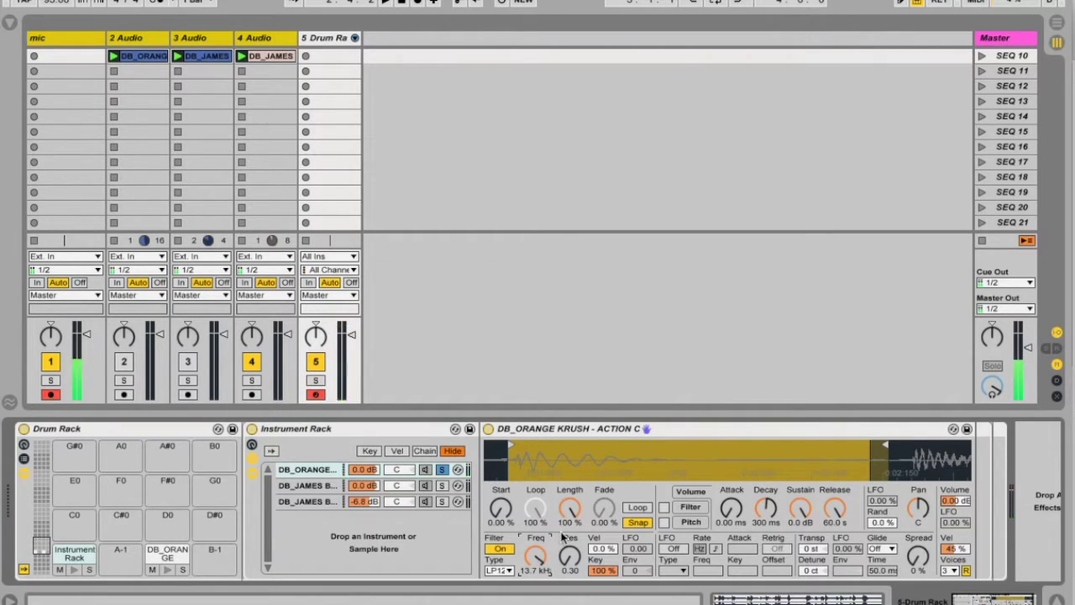
pyautogui.click(442, 469)
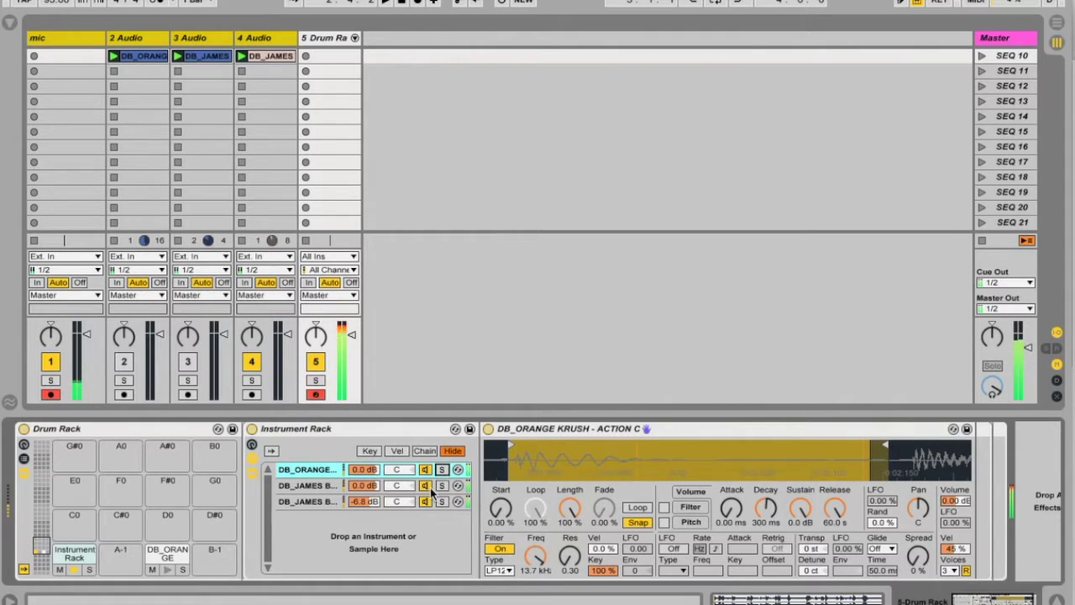
# - Compare the individual layers with the combined hit by briefly soloing the rack's chains
pyautogui.click(442, 487)
pyautogui.click(441, 487)
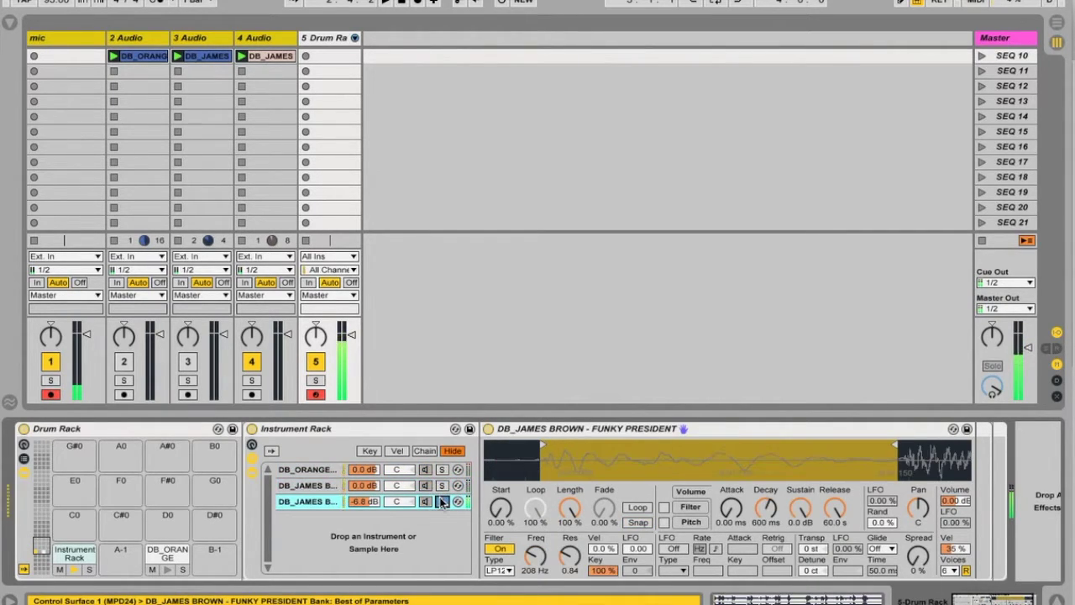
pyautogui.click(442, 469)
pyautogui.click(442, 469)
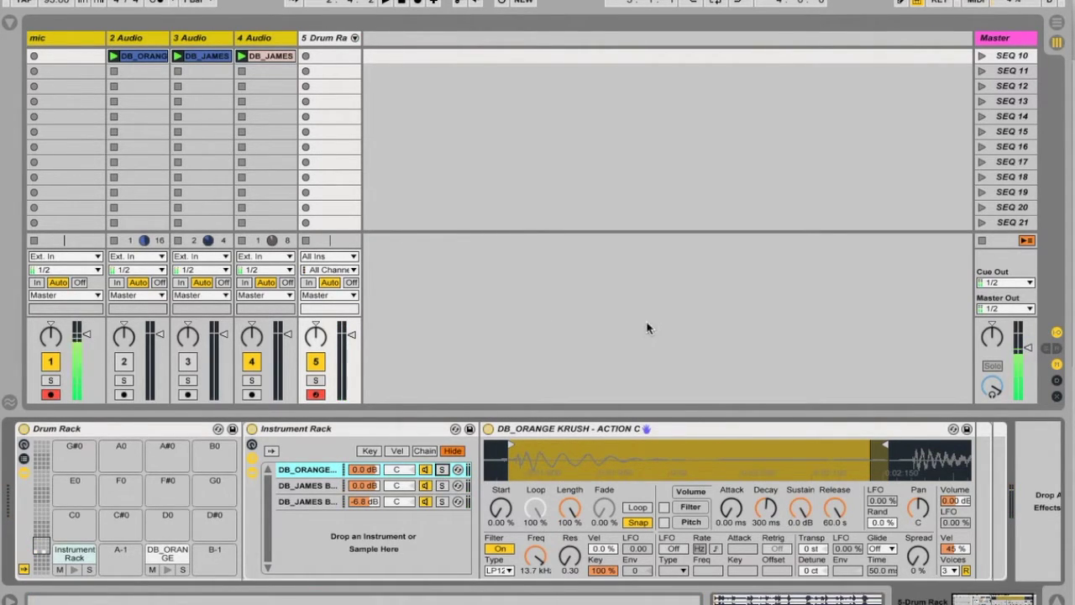
pyautogui.click(8, 18)
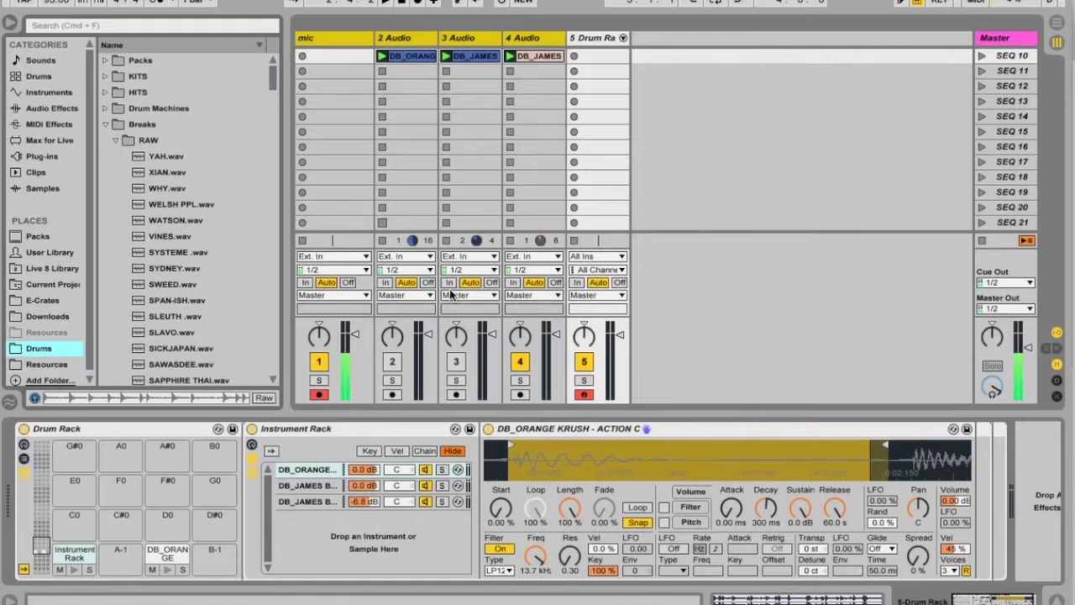
pyautogui.click(9, 24)
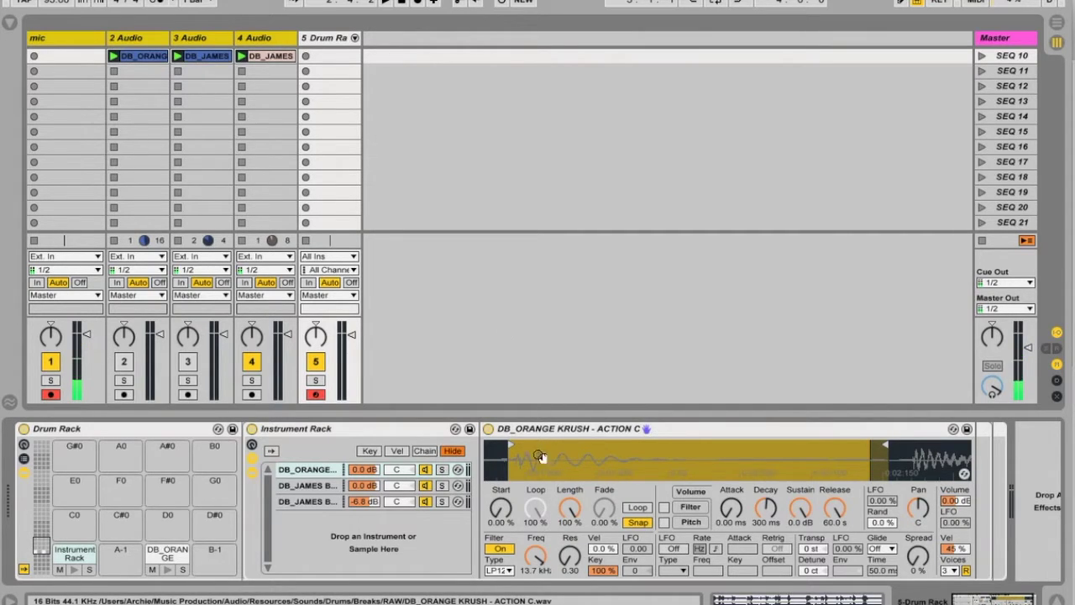
# - Examine where the ORANGE KRUSH and funky drummer hits begin while soloing the chains in different combinations
pyautogui.moveTo(518, 455); pyautogui.dragTo(526, 495)
pyautogui.moveTo(515, 451); pyautogui.dragTo(602, 456)
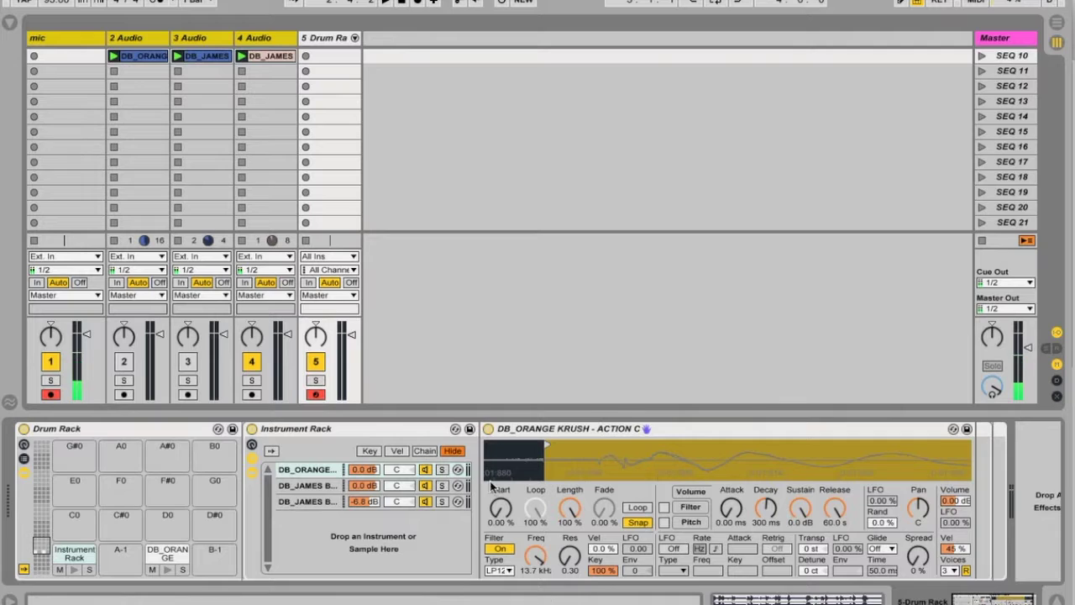
pyautogui.click(444, 487)
pyautogui.click(444, 502)
pyautogui.click(444, 487)
pyautogui.click(444, 502)
pyautogui.click(445, 470)
pyautogui.click(444, 487)
pyautogui.moveTo(508, 463)
pyautogui.mouseDown()
pyautogui.moveTo(546, 462)
pyautogui.moveTo(544, 443)
pyautogui.moveTo(698, 436)
pyautogui.moveTo(497, 433)
pyautogui.moveTo(552, 432)
pyautogui.moveTo(531, 432)
pyautogui.moveTo(543, 430)
pyautogui.mouseUp()
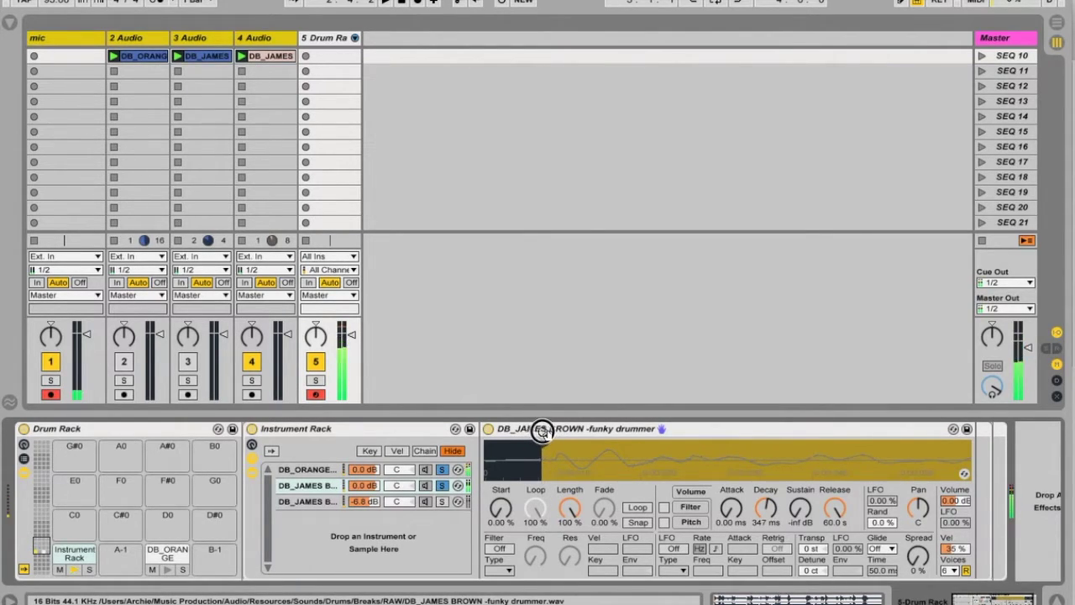
pyautogui.click(445, 501)
pyautogui.click(442, 501)
pyautogui.click(442, 469)
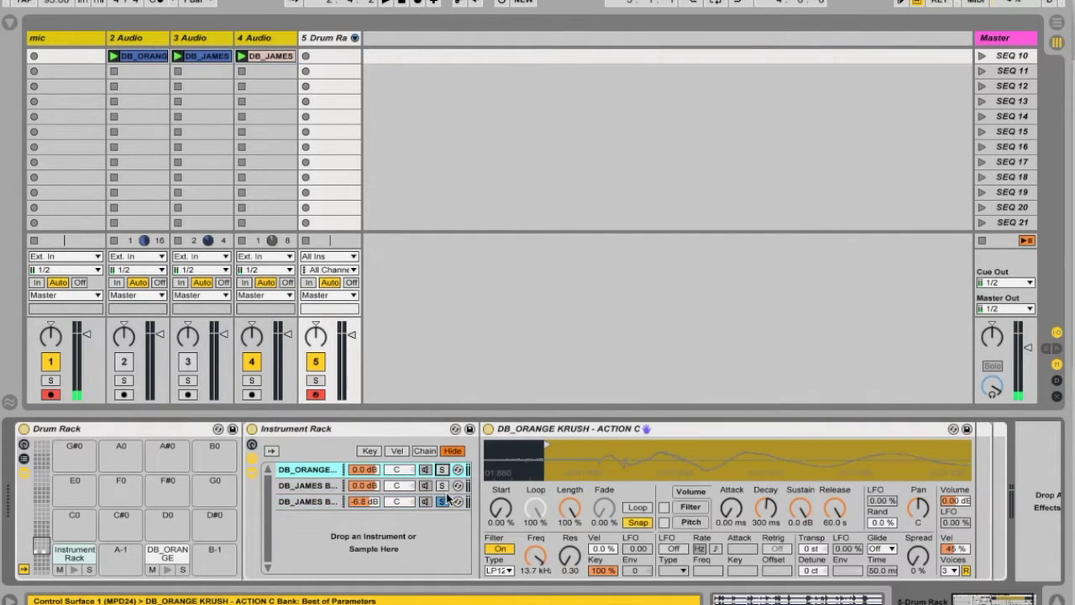
pyautogui.click(443, 501)
# - Move the FUNKY PRESIDENT sample's start point slightly earlier, leaving a short gap ahead of the hit
pyautogui.click(339, 499)
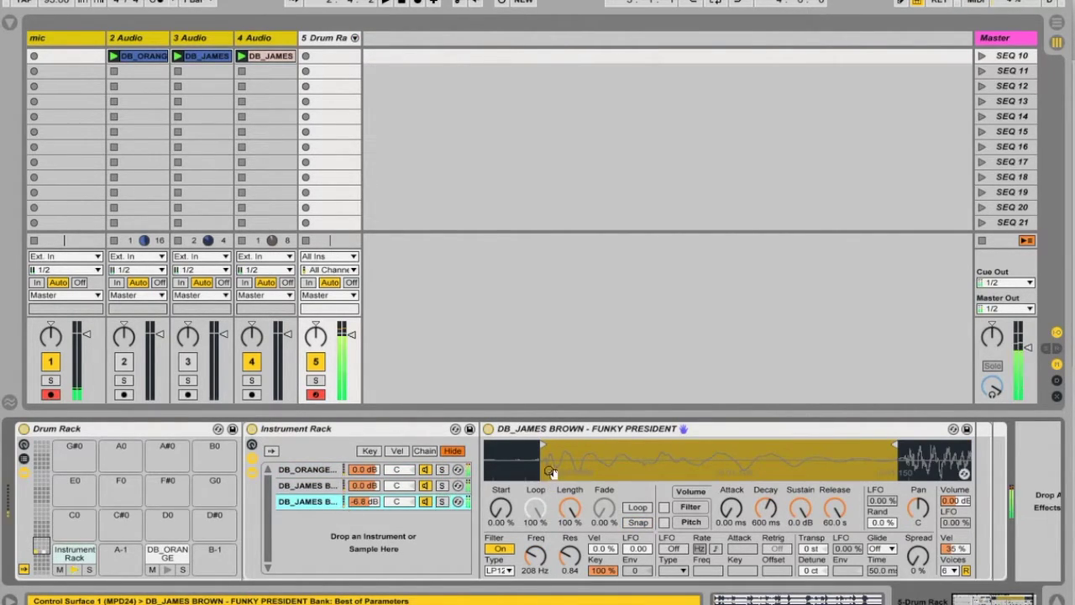
pyautogui.moveTo(552, 475); pyautogui.dragTo(551, 504)
pyautogui.moveTo(528, 444); pyautogui.dragTo(496, 441)
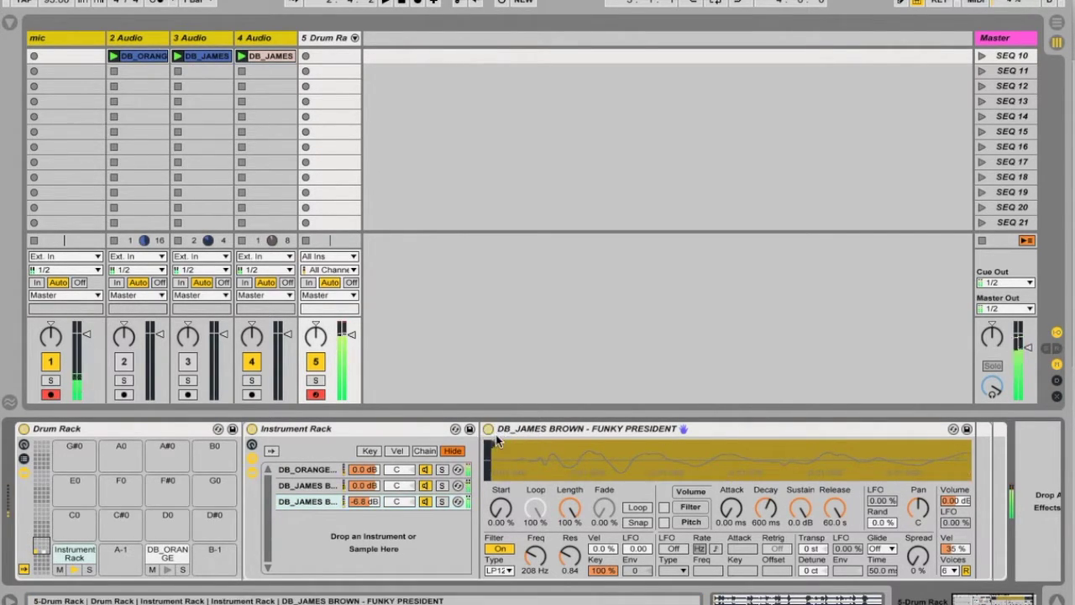
pyautogui.moveTo(516, 467); pyautogui.dragTo(547, 507)
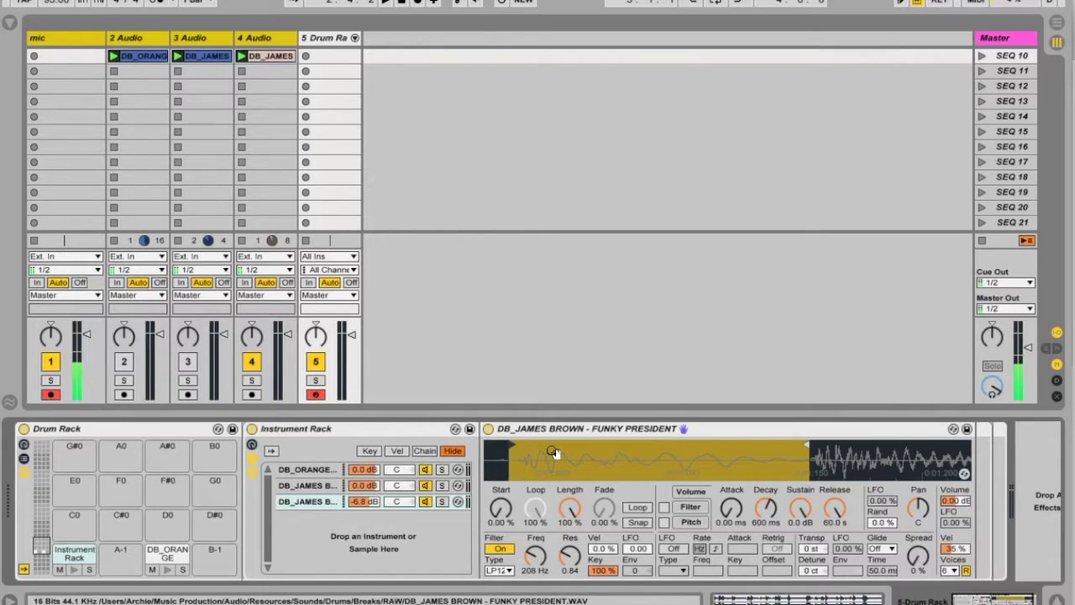
# - Browse the available audio effects and select the Drum Rack pad holding the Instrument Rack
pyautogui.click(423, 431)
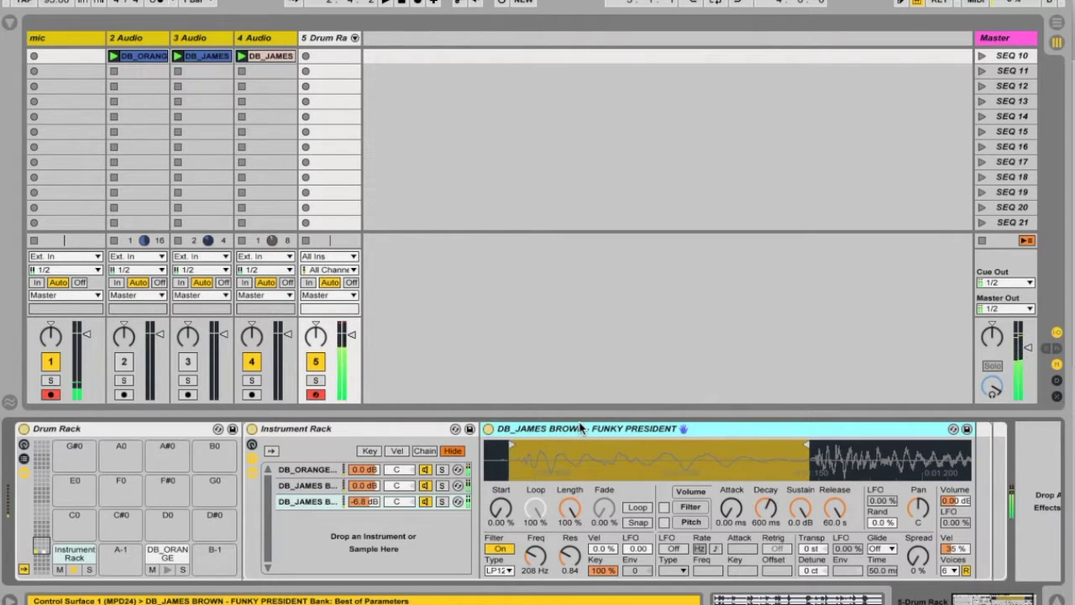
pyautogui.click(9, 24)
pyautogui.click(46, 108)
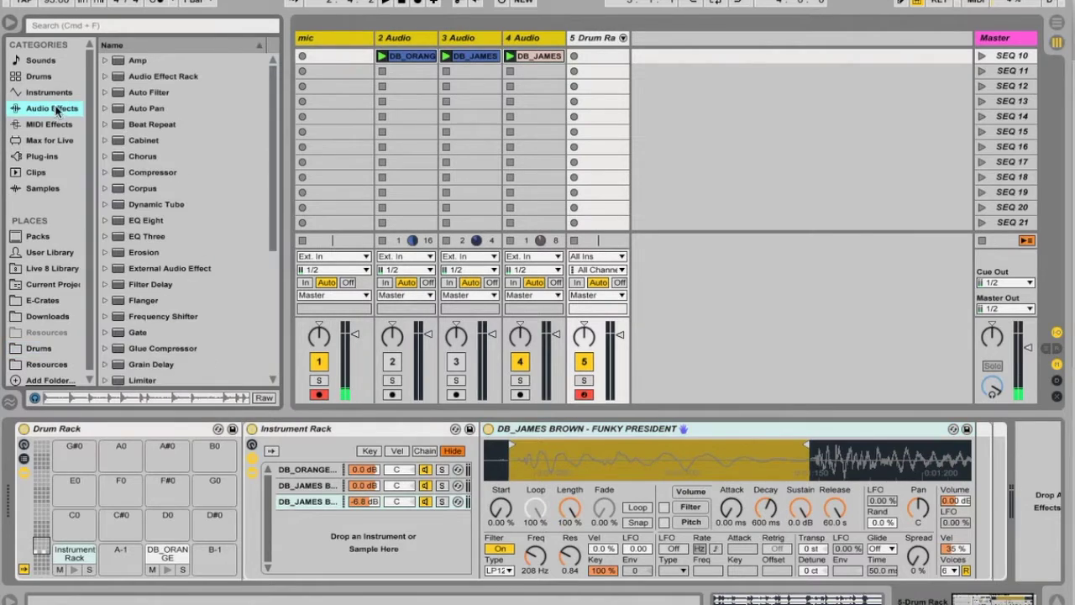
pyautogui.scroll(-5, 155, 353)
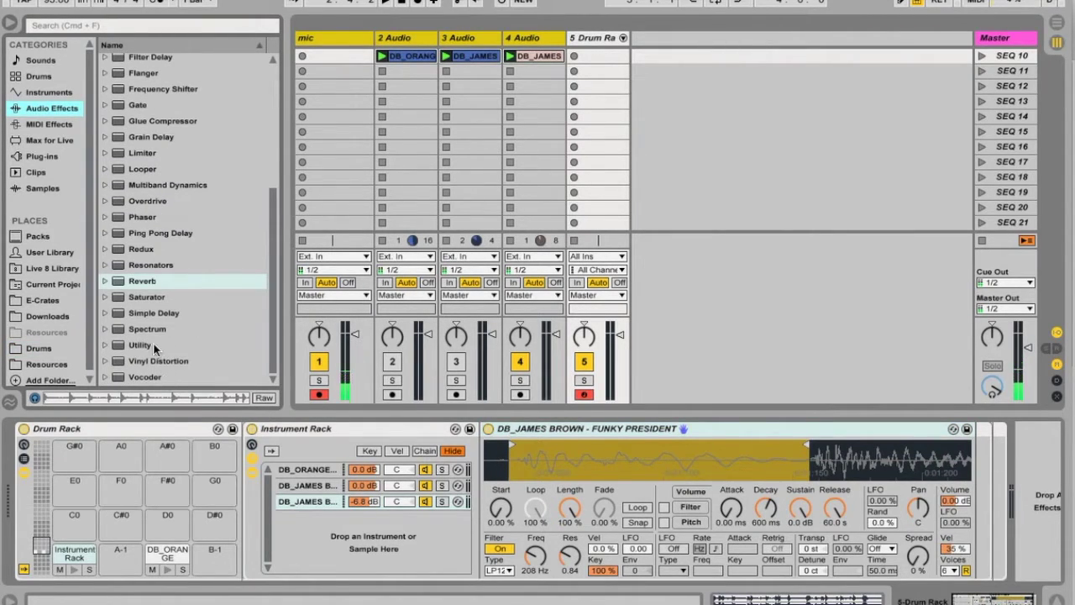
pyautogui.click(11, 23)
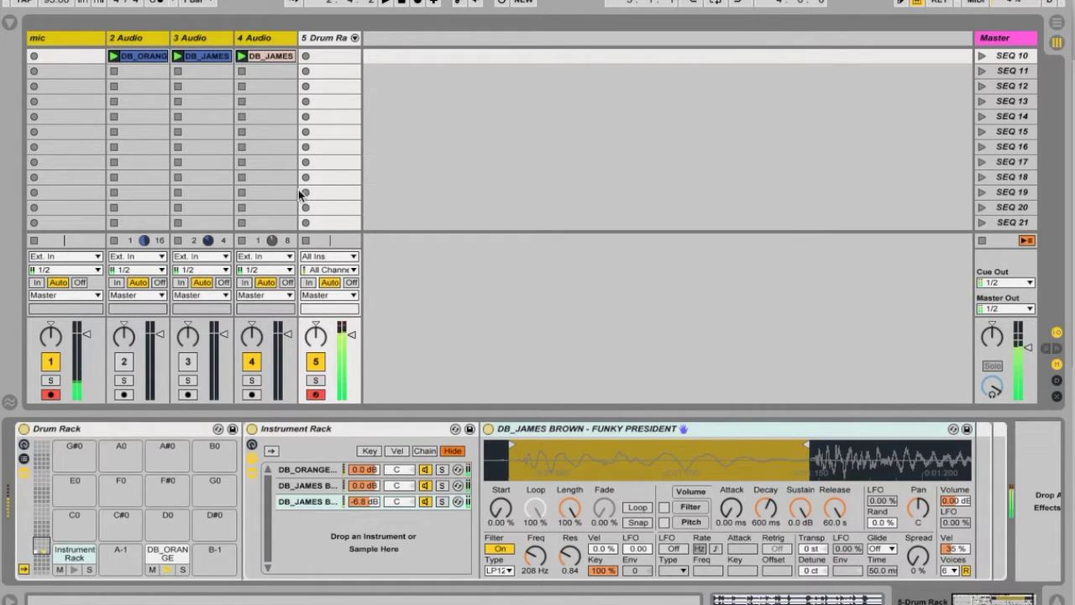
pyautogui.click(84, 556)
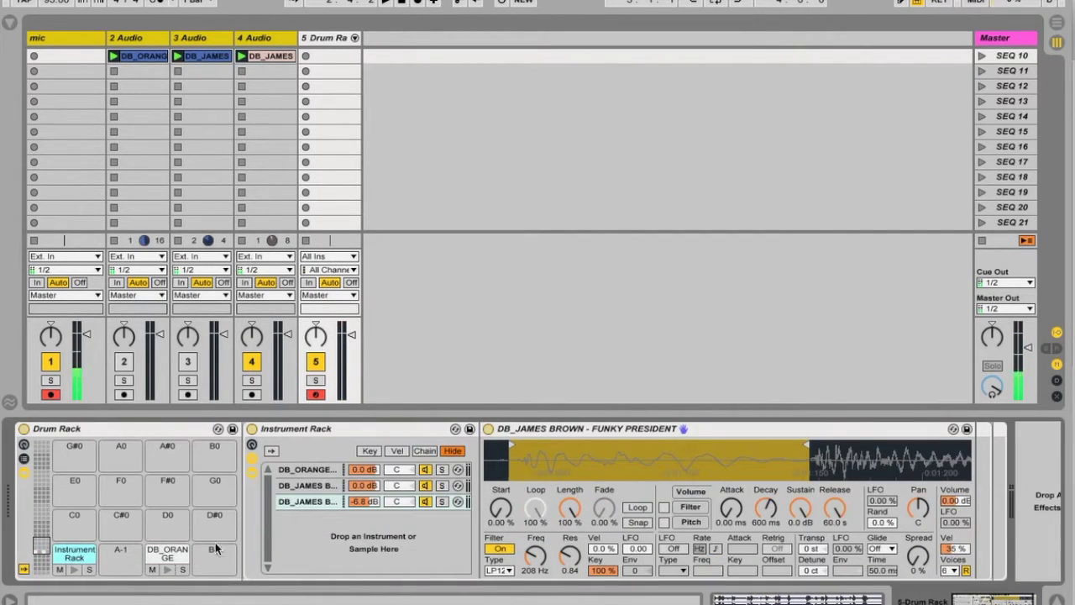
# - Copy the layered Instrument Rack onto the Drum Rack pad that holds the single ORANGE KRUSH sample, and select the copy
pyautogui.click(165, 556)
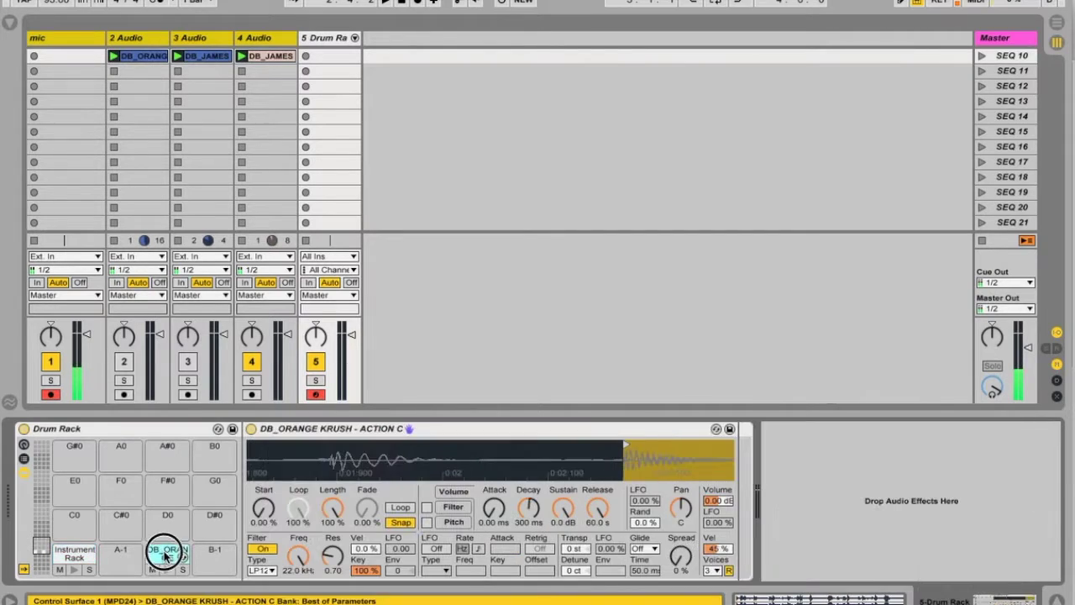
pyautogui.click(72, 555)
pyautogui.moveTo(71, 556); pyautogui.dragTo(177, 558)
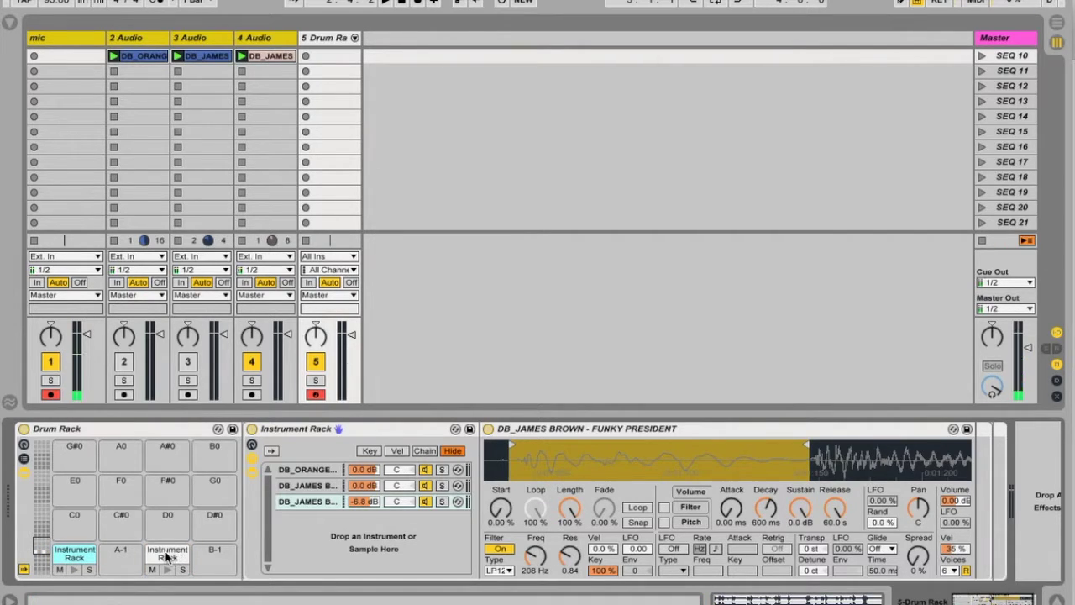
pyautogui.click(166, 556)
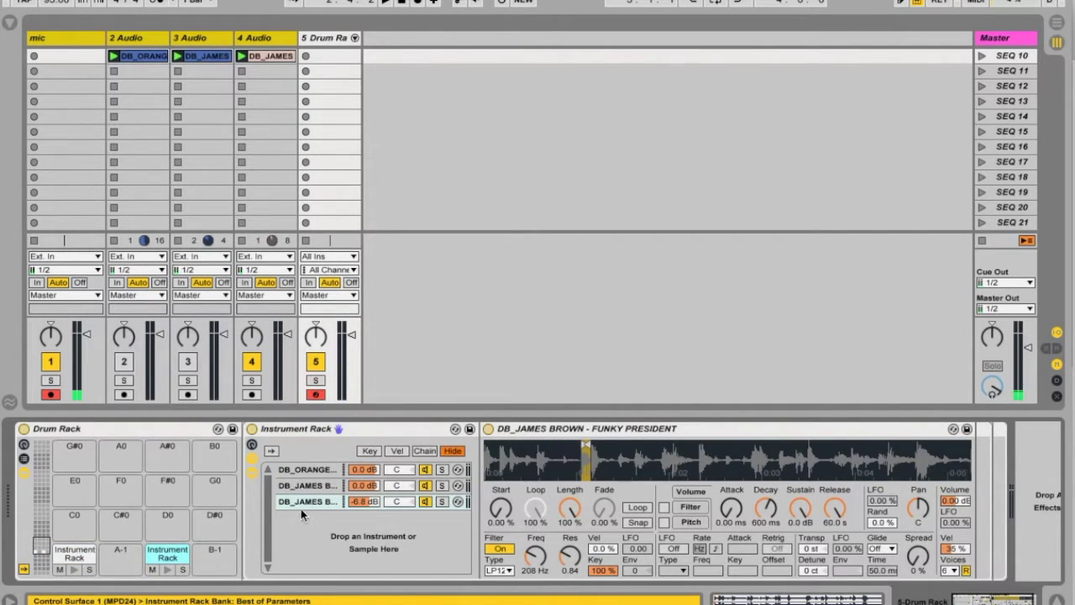
# - Solo the ORANGE KRUSH chain in the copied rack and set its sample region around the hit just after 0:02
pyautogui.click(441, 470)
pyautogui.moveTo(548, 446)
pyautogui.mouseDown()
pyautogui.moveTo(558, 456)
pyautogui.moveTo(647, 443)
pyautogui.mouseUp()
pyautogui.moveTo(542, 448); pyautogui.dragTo(620, 448)
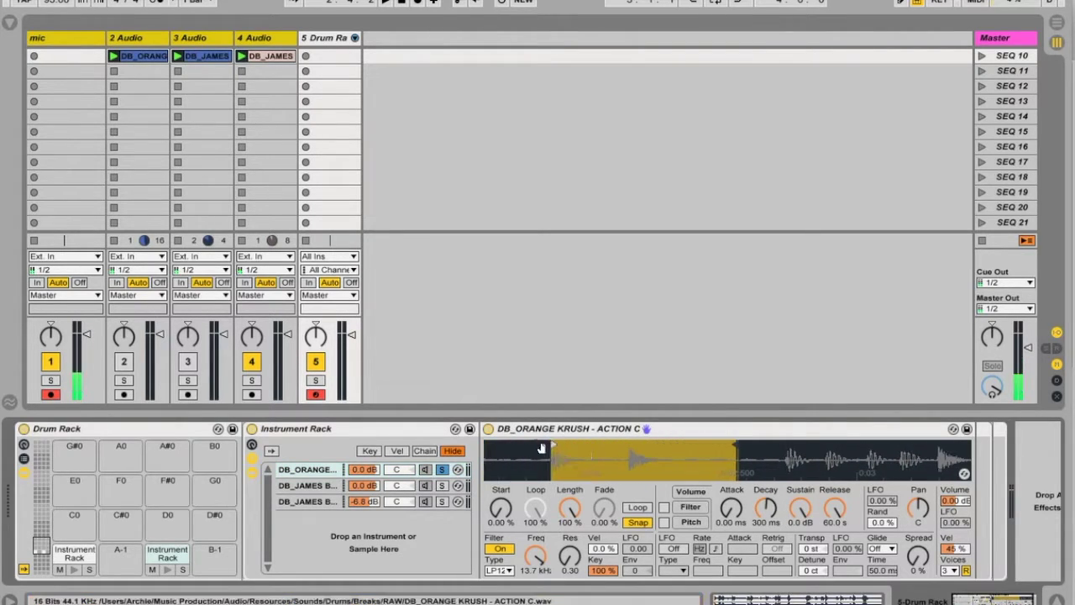
pyautogui.moveTo(551, 445)
pyautogui.mouseDown()
pyautogui.moveTo(629, 429)
pyautogui.moveTo(626, 459)
pyautogui.moveTo(561, 458)
pyautogui.moveTo(576, 440)
pyautogui.moveTo(629, 446)
pyautogui.moveTo(635, 461)
pyautogui.mouseUp()
pyautogui.moveTo(817, 449); pyautogui.dragTo(752, 441)
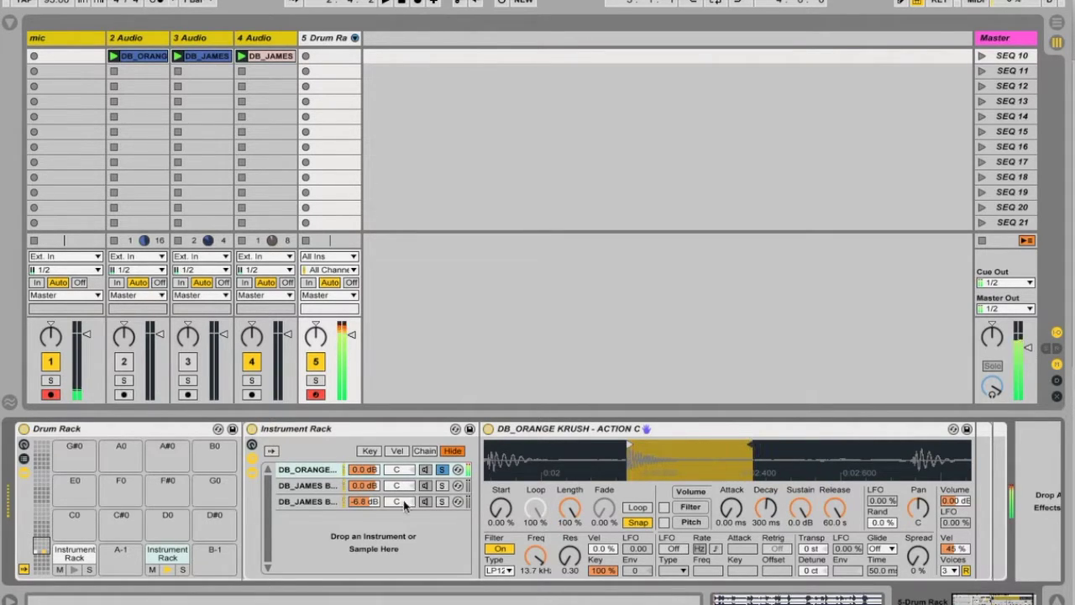
# - Switch the solo from the ORANGE KRUSH chain to the funky drummer chain
pyautogui.click(414, 491)
pyautogui.click(443, 488)
pyautogui.click(442, 470)
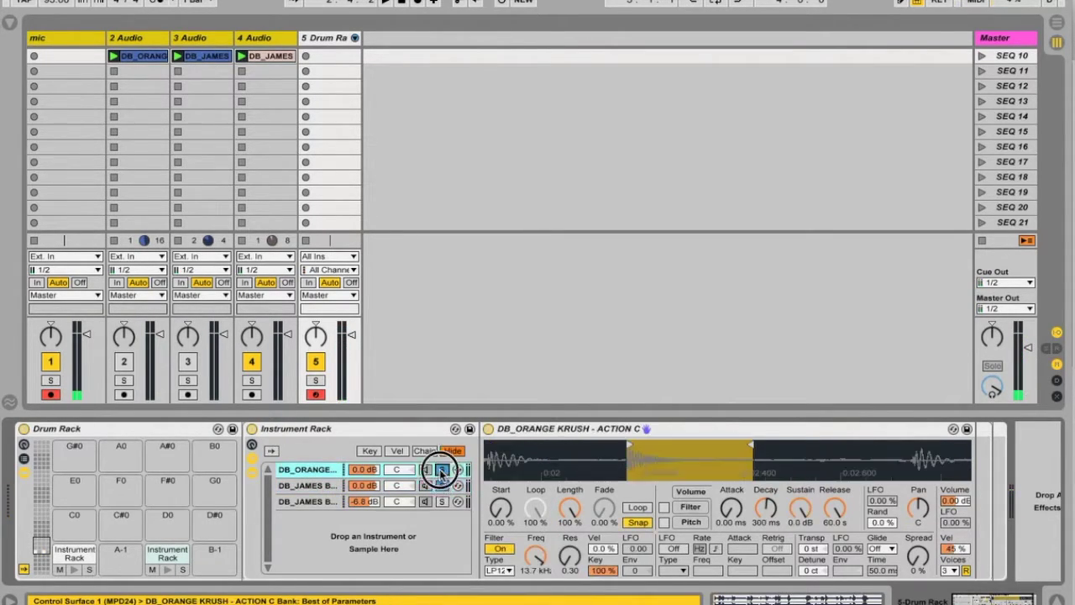
pyautogui.moveTo(658, 456)
pyautogui.mouseDown()
pyautogui.moveTo(703, 456)
pyautogui.moveTo(542, 440)
pyautogui.mouseUp()
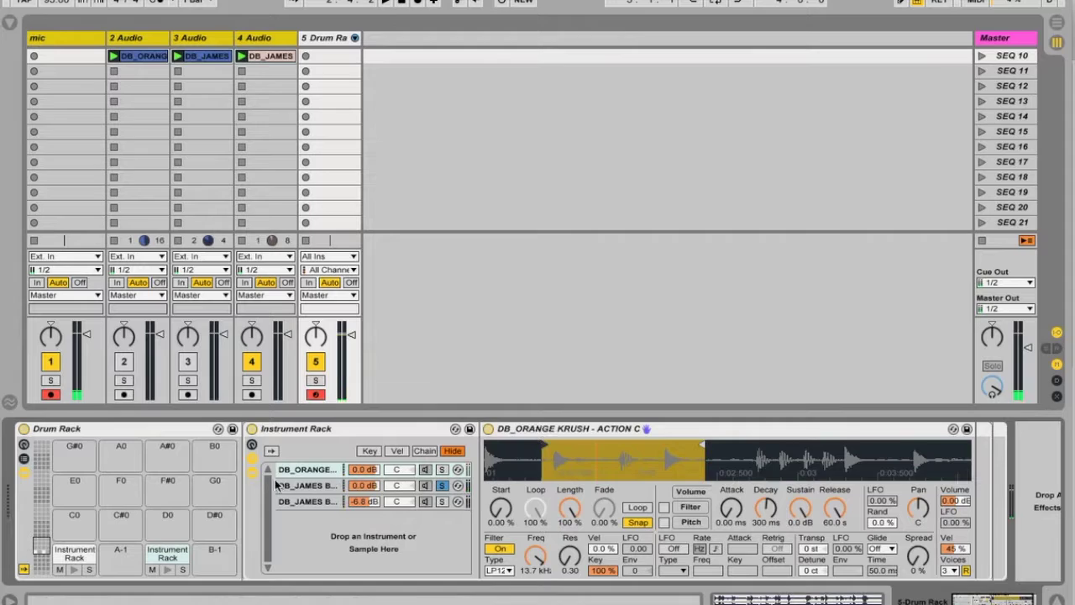
pyautogui.press('super+z')
pyautogui.press('super+z')
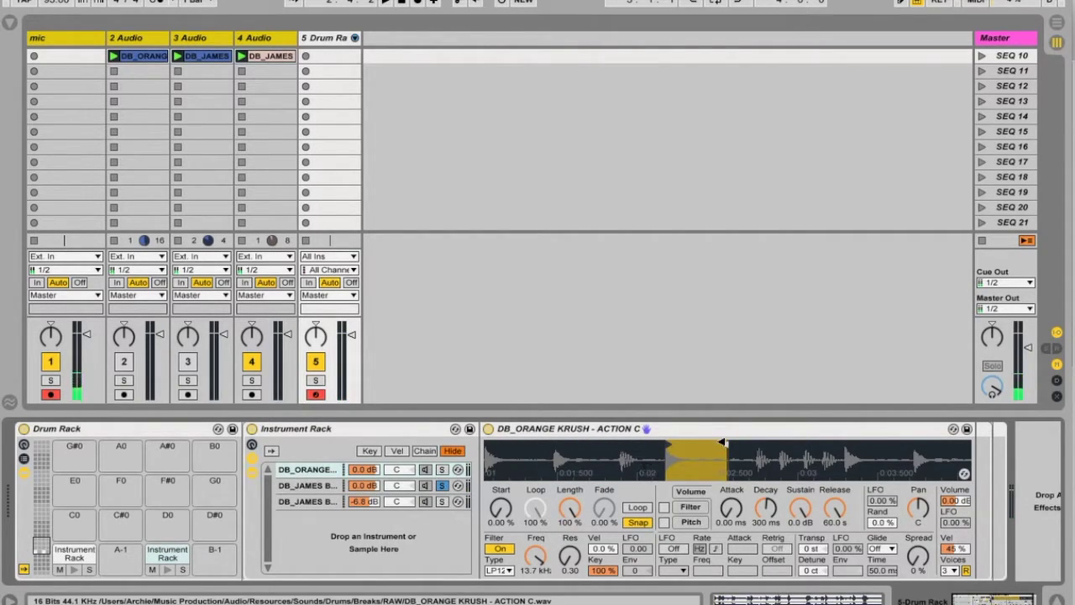
# - Trim the end of the ORANGE KRUSH region and move the funky drummer region onto the hit just after 0:00.500
pyautogui.moveTo(727, 443); pyautogui.dragTo(704, 444)
pyautogui.click(308, 485)
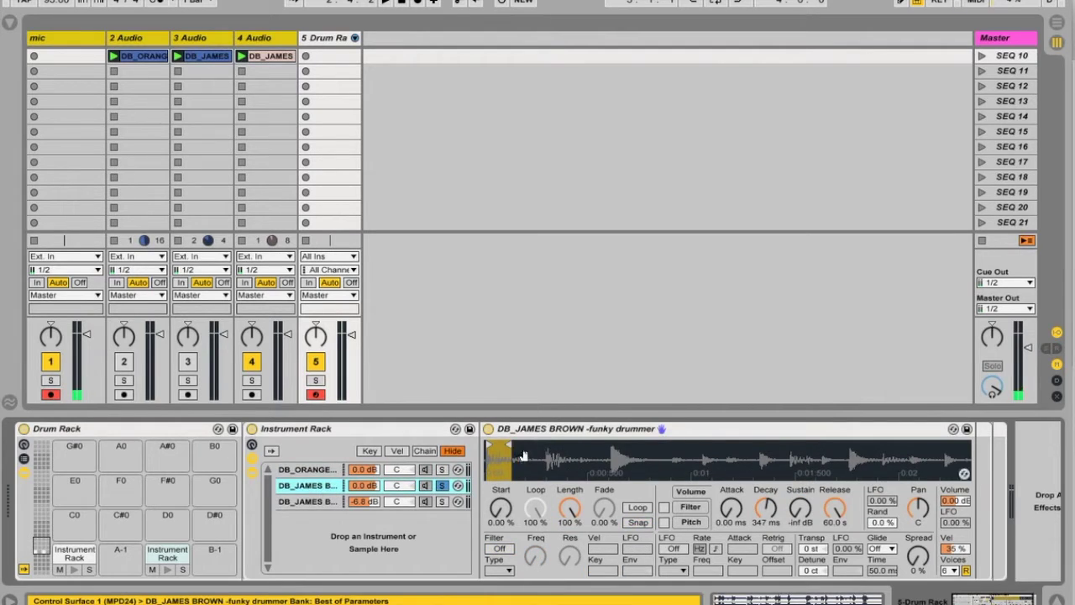
pyautogui.moveTo(507, 442); pyautogui.dragTo(762, 443)
pyautogui.moveTo(487, 442)
pyautogui.mouseDown()
pyautogui.moveTo(611, 440)
pyautogui.moveTo(614, 461)
pyautogui.moveTo(556, 464)
pyautogui.moveTo(620, 440)
pyautogui.mouseUp()
pyautogui.moveTo(670, 466); pyautogui.dragTo(618, 463)
pyautogui.moveTo(760, 451); pyautogui.dragTo(638, 456)
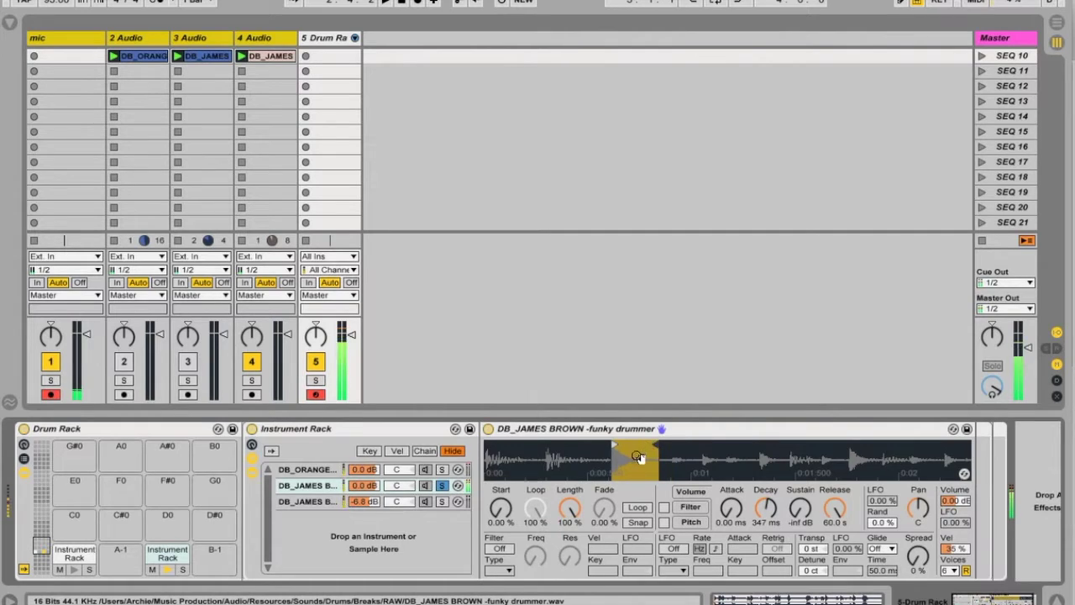
# - Solo the FUNKY PRESIDENT chain, move its region to the hit after 0:01.140, turn its filter off, and end the solo
pyautogui.click(442, 502)
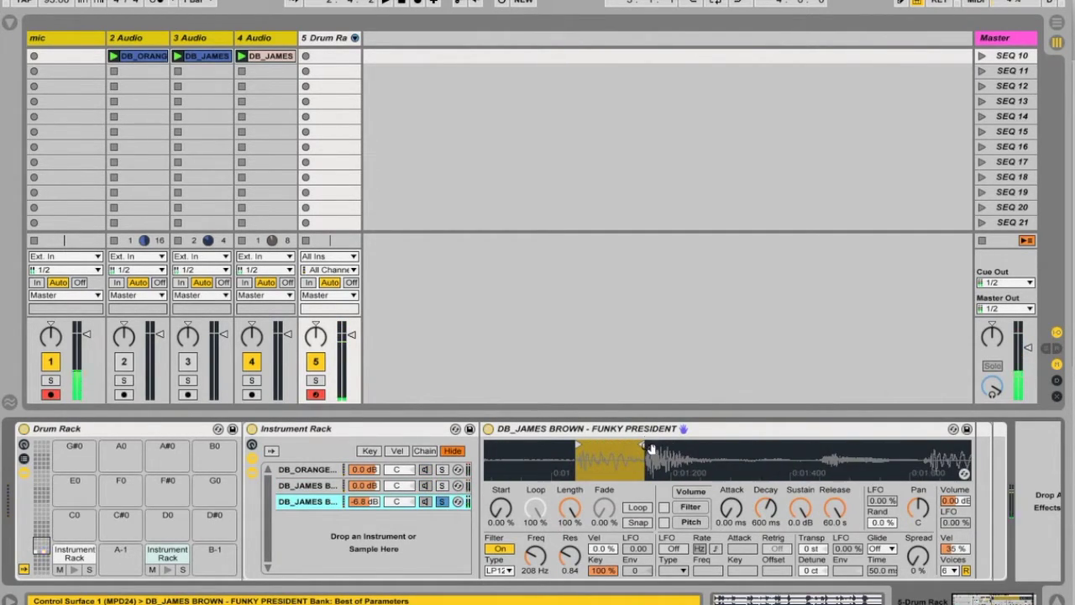
pyautogui.moveTo(640, 445); pyautogui.dragTo(789, 444)
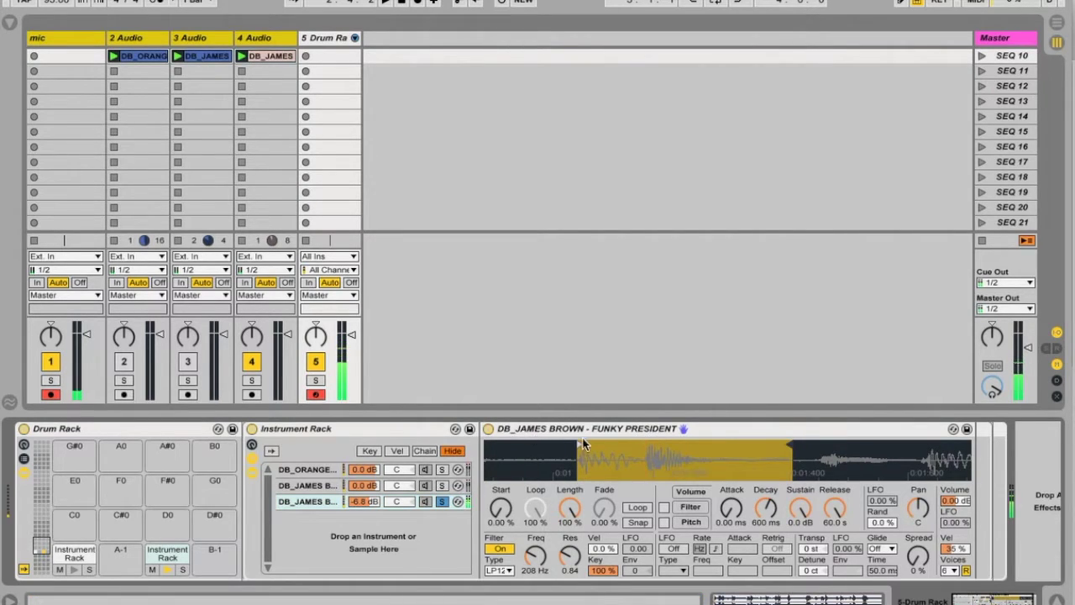
pyautogui.moveTo(577, 445)
pyautogui.mouseDown()
pyautogui.moveTo(651, 441)
pyautogui.moveTo(632, 504)
pyautogui.mouseUp()
pyautogui.click(500, 549)
pyautogui.moveTo(632, 443); pyautogui.dragTo(646, 443)
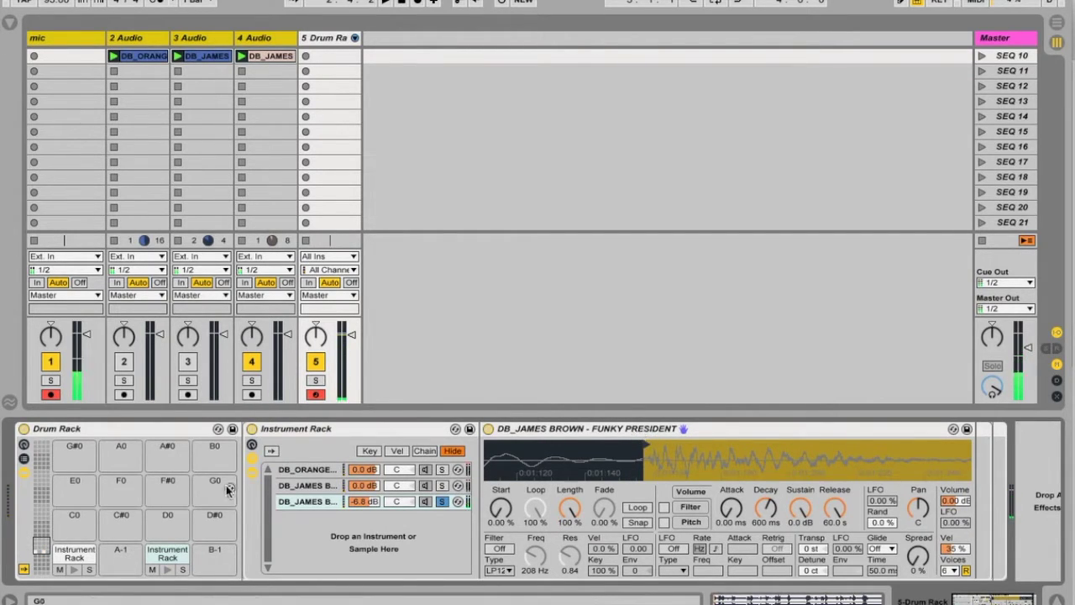
pyautogui.click(445, 502)
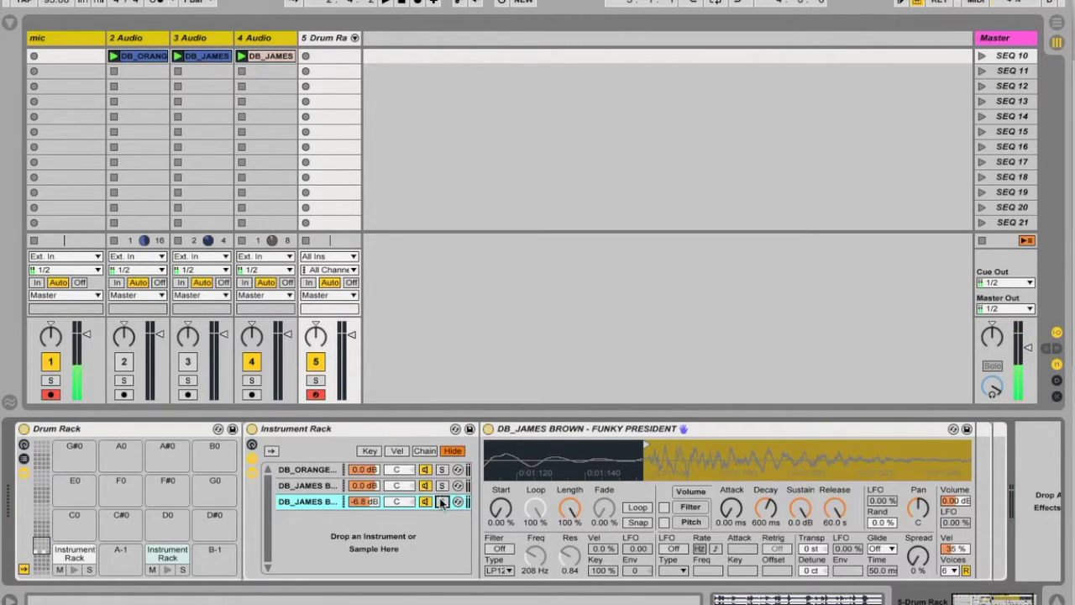
# - Solo the funky drummer chain and lengthen its volume envelope decay to 537 ms
pyautogui.click(440, 502)
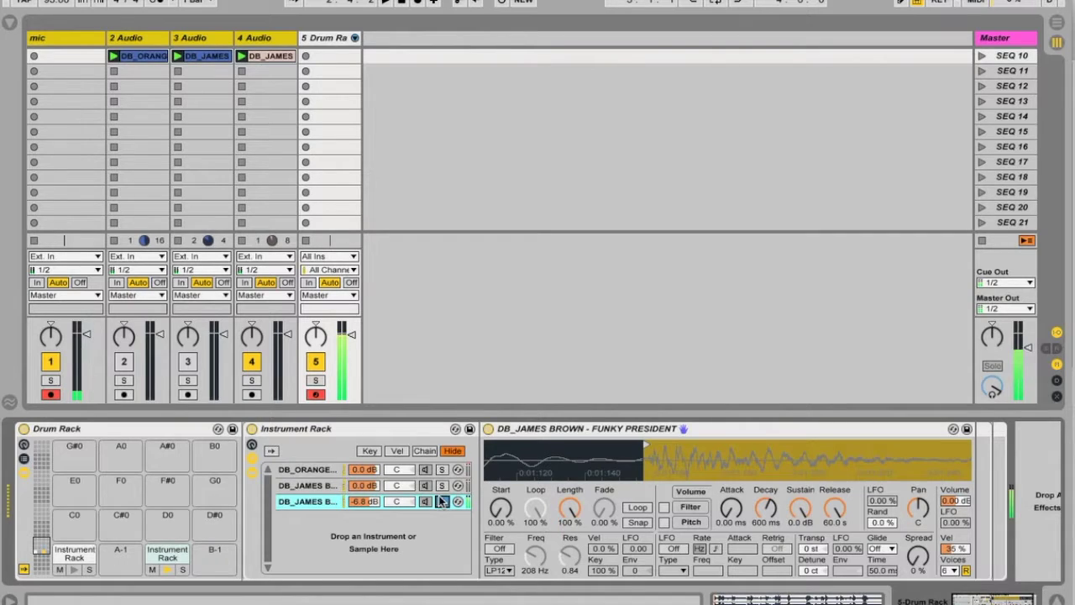
pyautogui.click(441, 485)
pyautogui.moveTo(618, 448); pyautogui.dragTo(591, 452)
pyautogui.moveTo(762, 511); pyautogui.dragTo(763, 518)
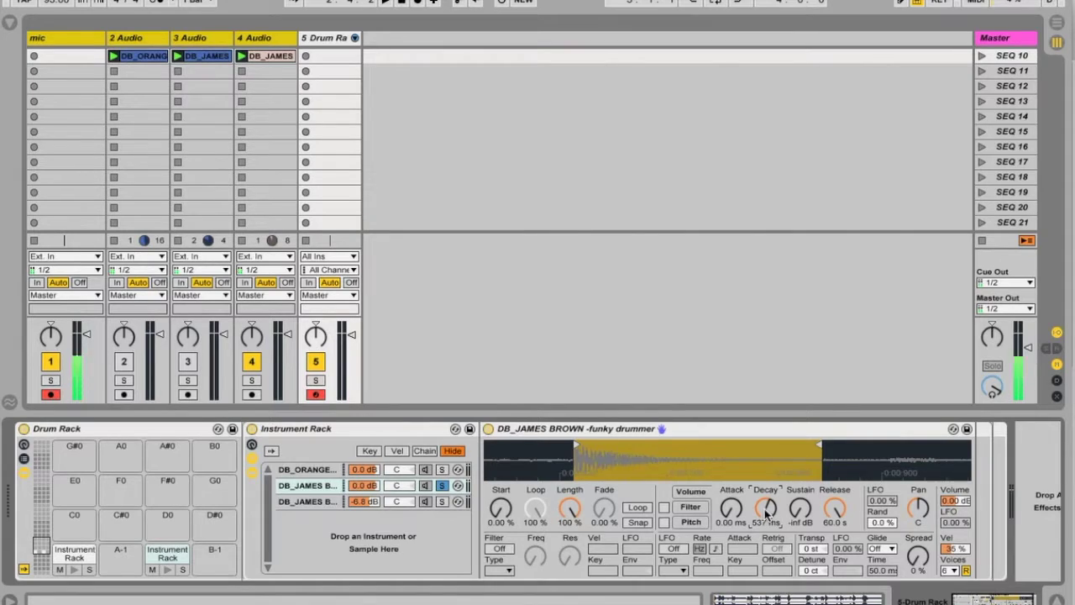
# - Solo the ORANGE KRUSH chain, soften its attack to 17.0 ms, and return to hearing all layers
pyautogui.click(441, 469)
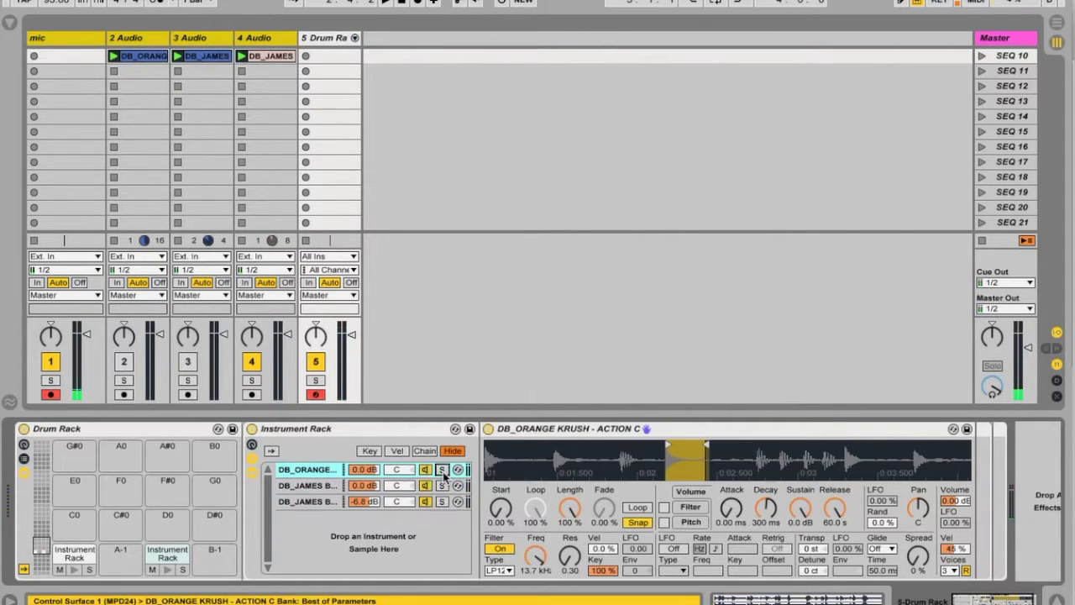
pyautogui.moveTo(691, 467); pyautogui.dragTo(744, 504)
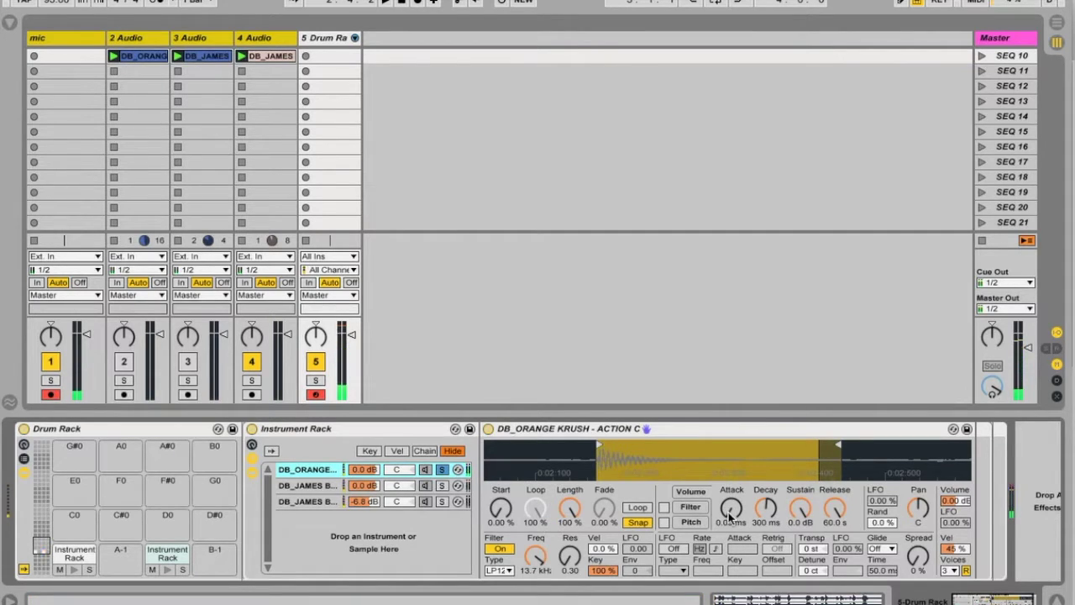
pyautogui.moveTo(732, 508); pyautogui.dragTo(732, 531)
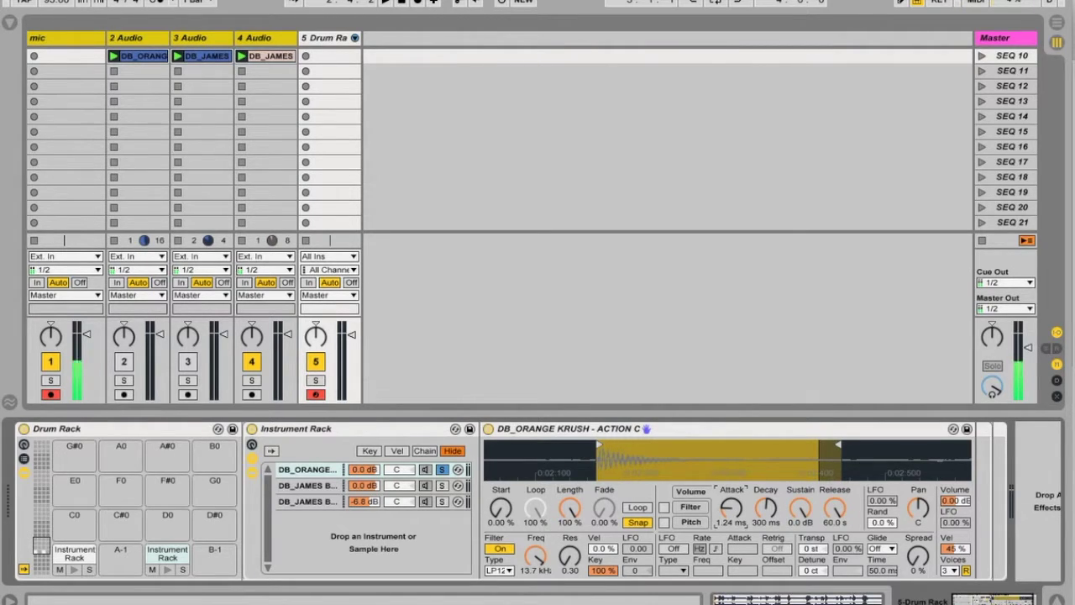
pyautogui.moveTo(732, 507); pyautogui.dragTo(732, 503)
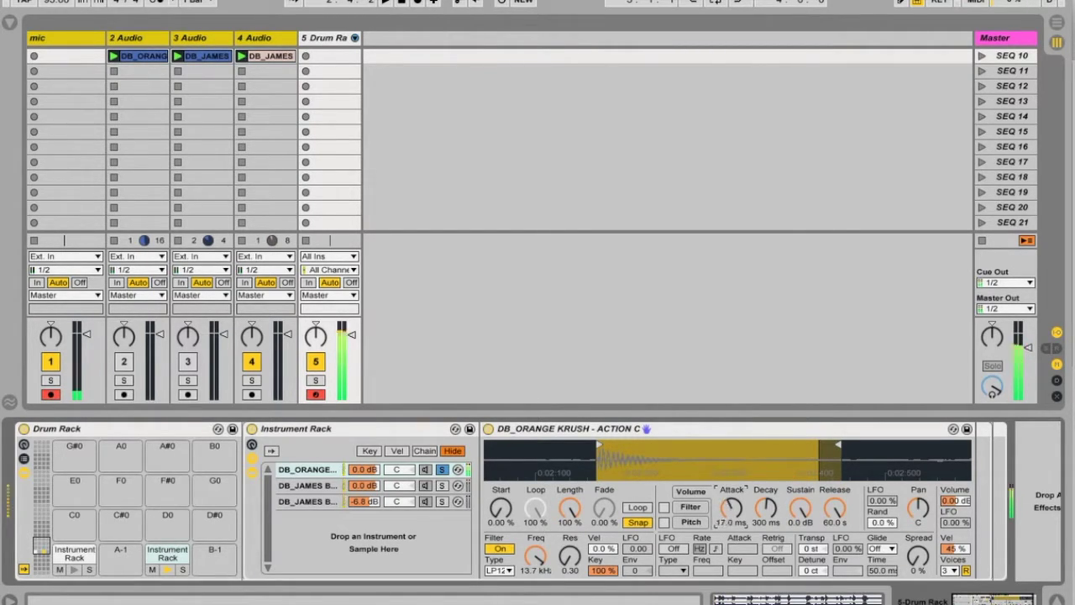
pyautogui.click(442, 470)
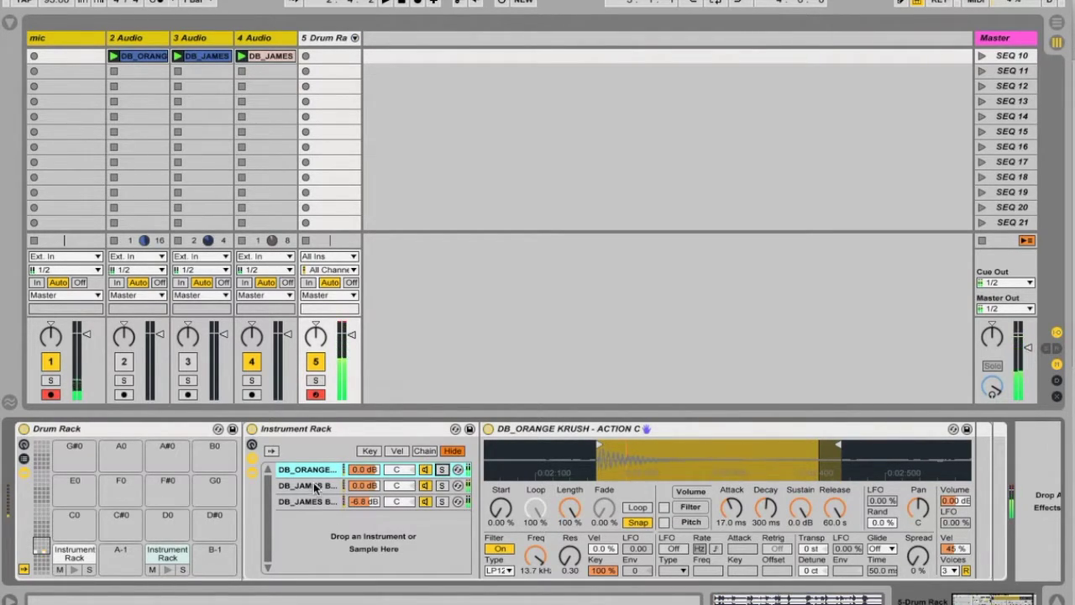
# - Fine-tune the start points of the ORANGE KRUSH, funky drummer and FUNKY PRESIDENT samples so the layered hits line up
pyautogui.moveTo(542, 458); pyautogui.dragTo(609, 438)
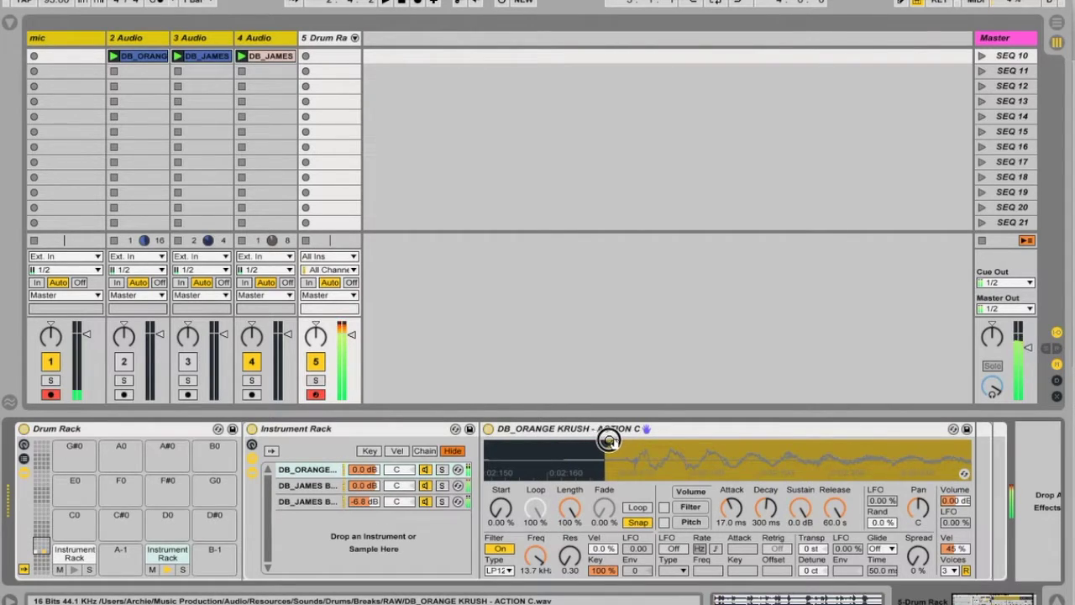
pyautogui.click(307, 486)
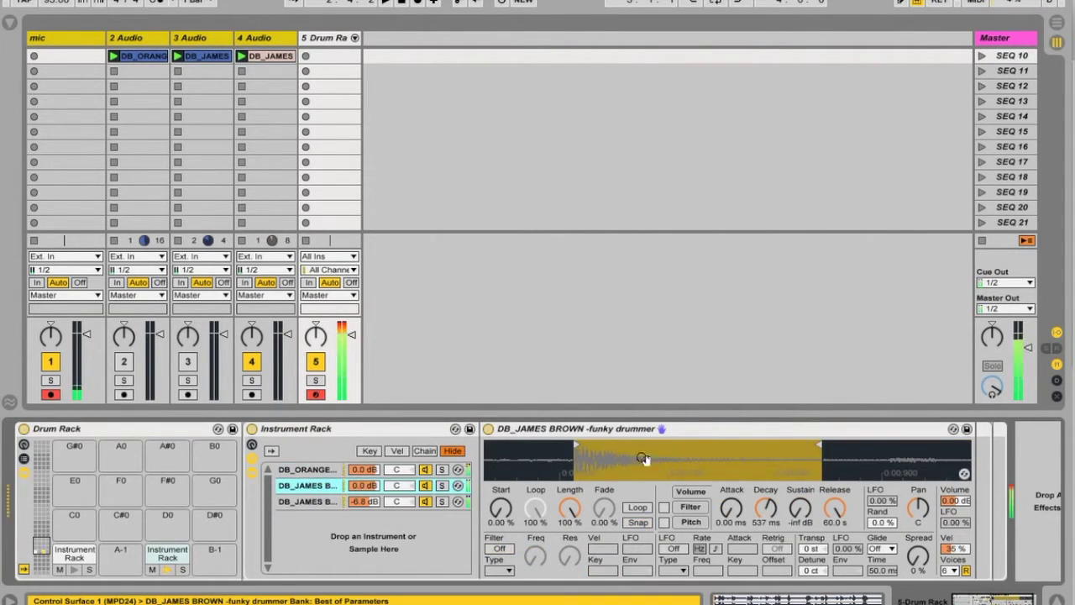
pyautogui.moveTo(570, 446)
pyautogui.mouseDown()
pyautogui.moveTo(614, 439)
pyautogui.moveTo(502, 436)
pyautogui.moveTo(563, 434)
pyautogui.mouseUp()
pyautogui.click(307, 502)
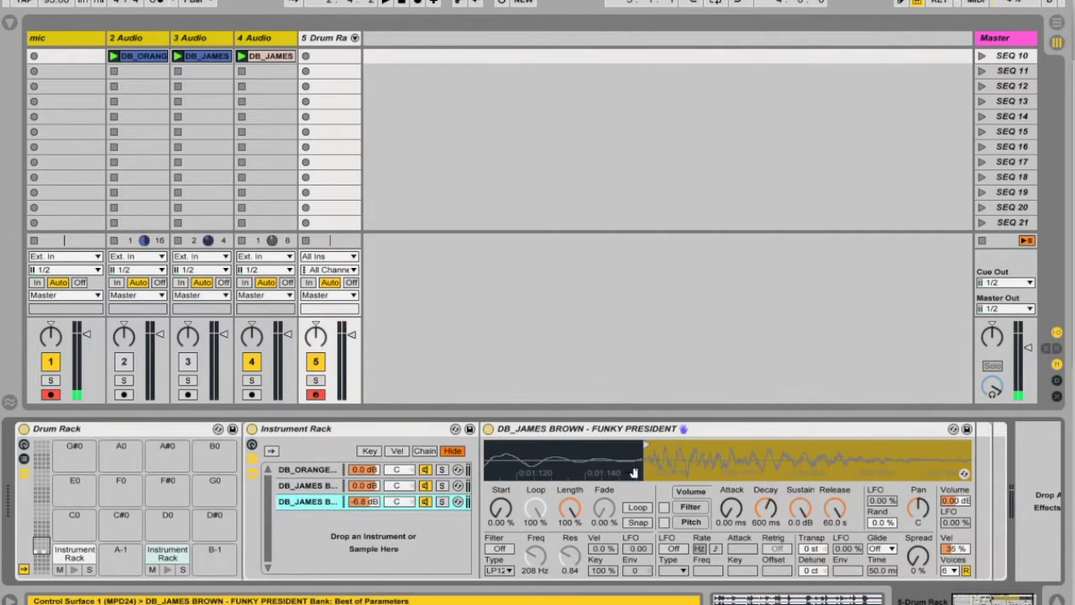
pyautogui.moveTo(649, 448)
pyautogui.mouseDown()
pyautogui.moveTo(514, 449)
pyautogui.moveTo(652, 430)
pyautogui.mouseUp()
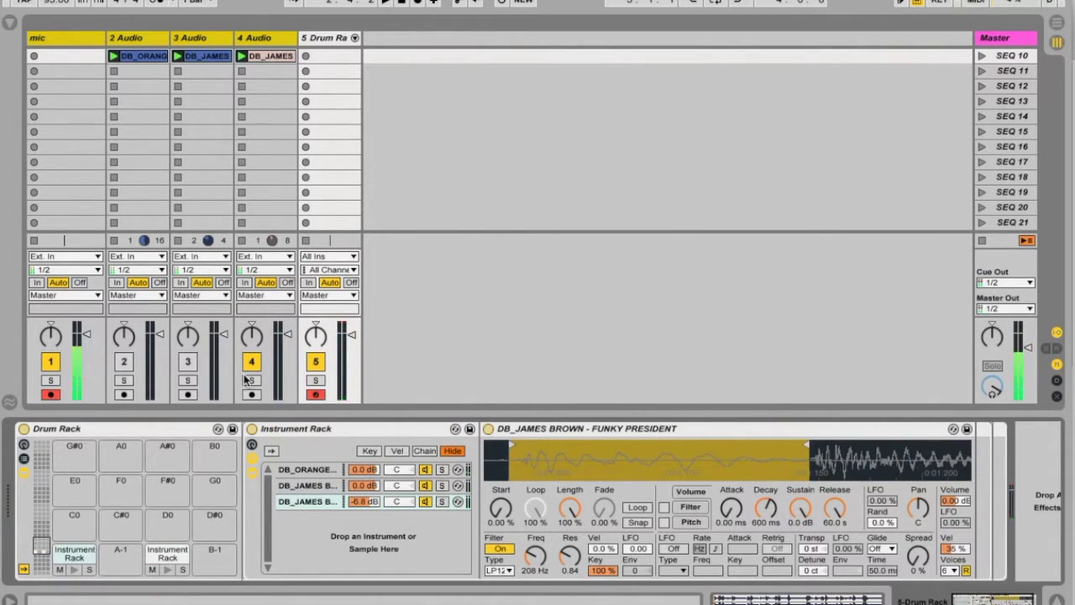
# - Find Reverb among the audio effects and add it after the Drum Rack
pyautogui.click(10, 22)
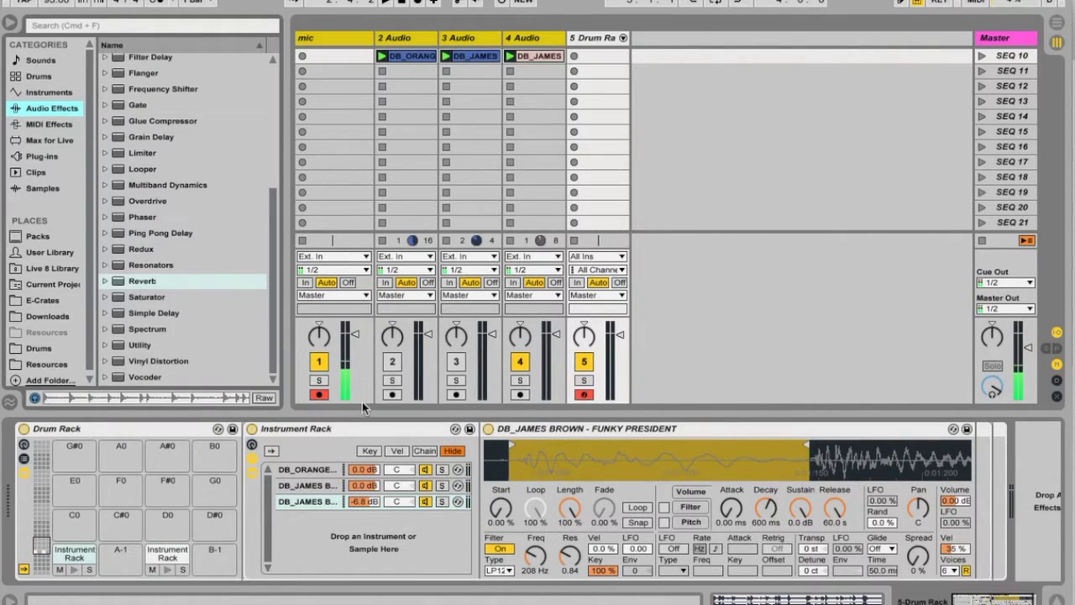
pyautogui.click(67, 551)
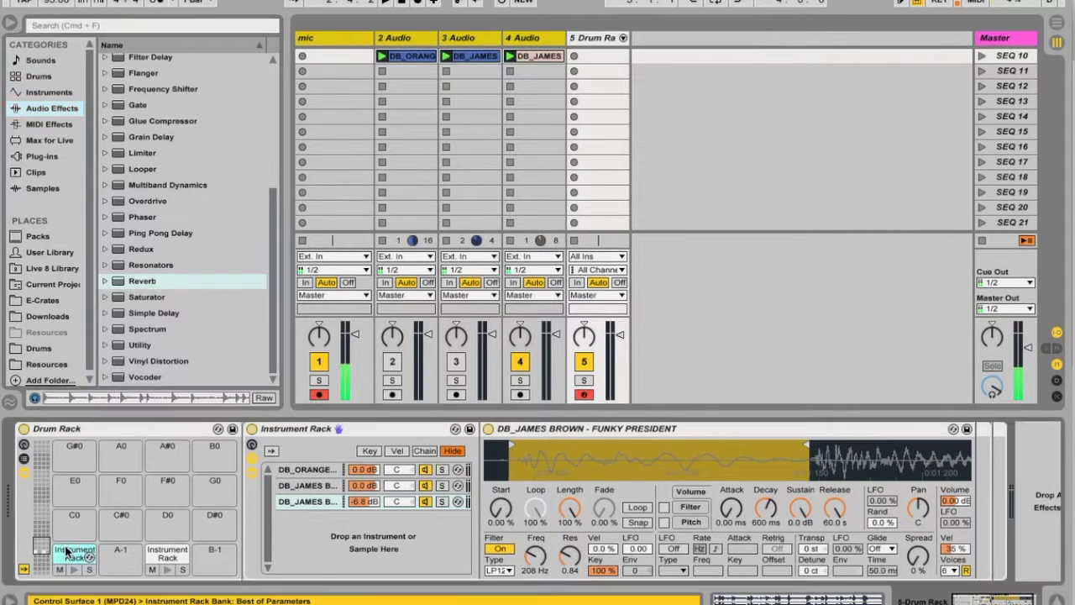
pyautogui.click(167, 553)
pyautogui.moveTo(373, 593)
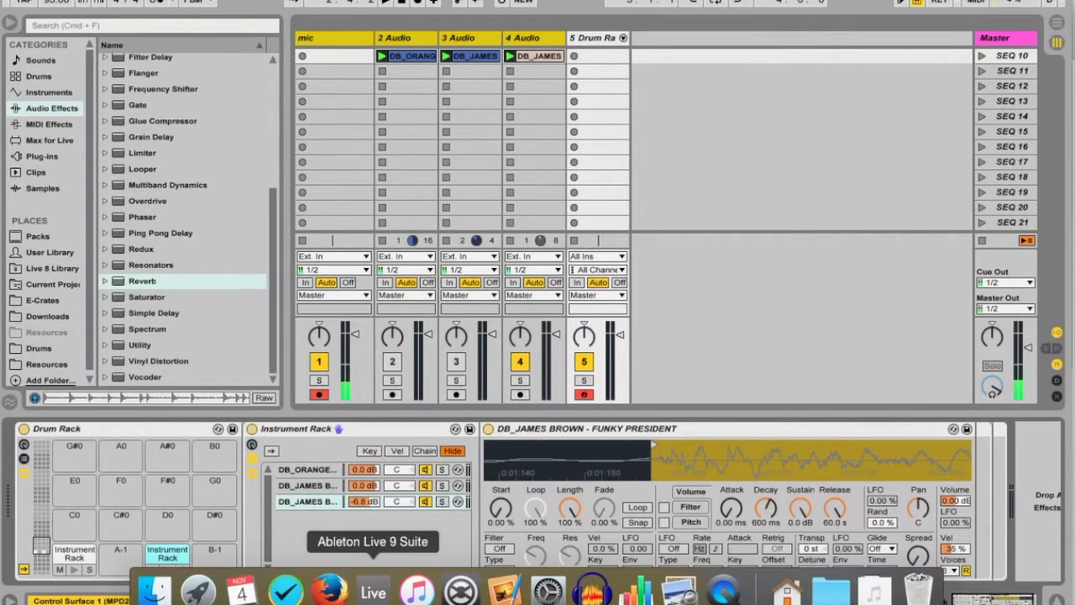
pyautogui.click(167, 287)
pyautogui.scroll(5, 167, 294)
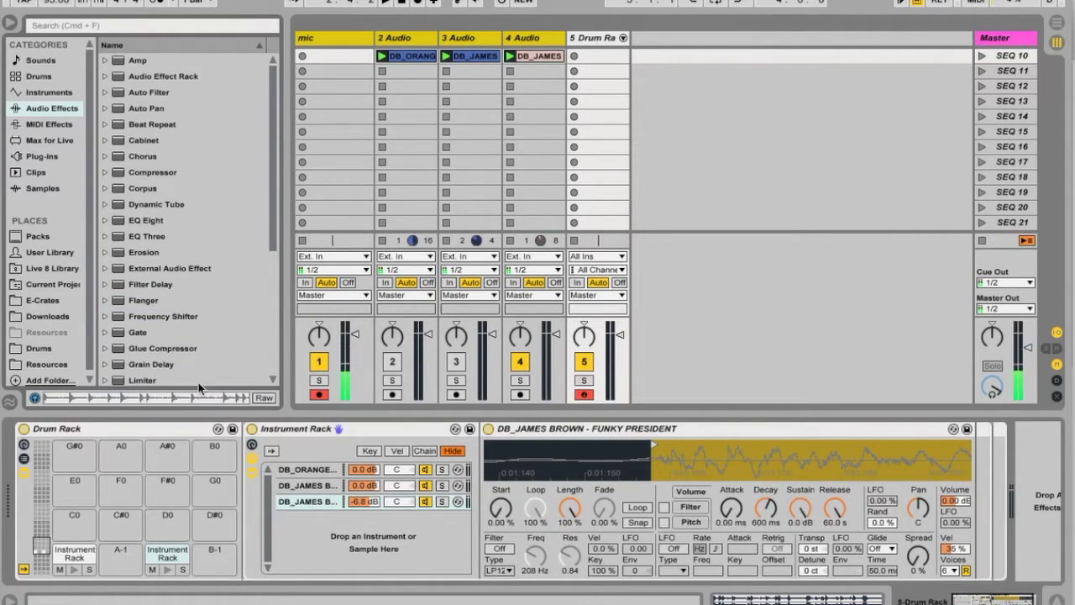
pyautogui.scroll(-5, 197, 336)
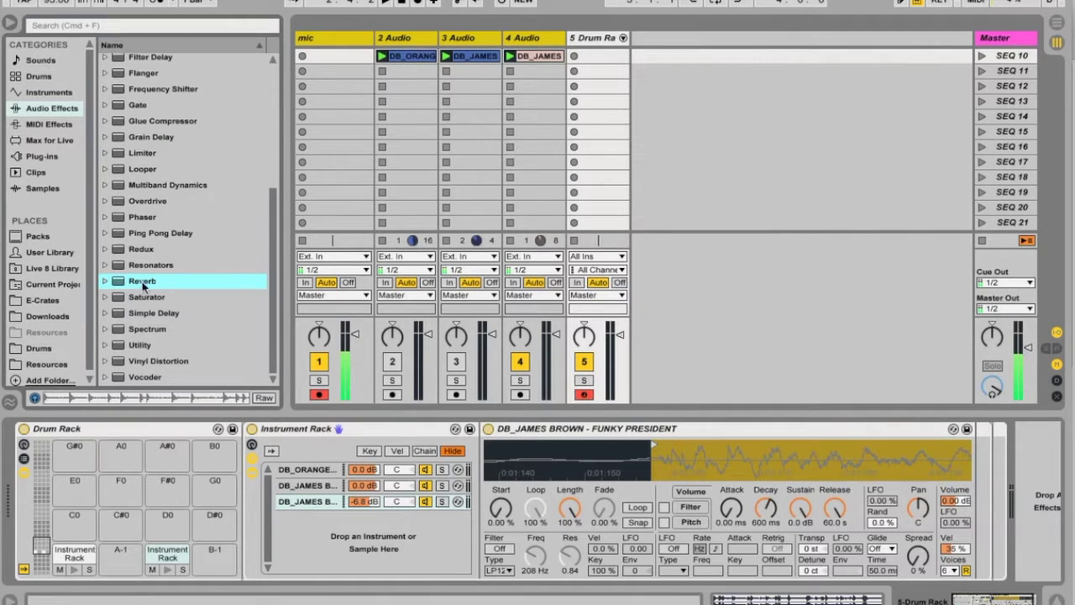
pyautogui.moveTo(132, 288); pyautogui.dragTo(991, 479)
# - Set the Reverb's dry/wet to 26 %, size to 11.20 and decay time to 710 ms, and open its quality options
pyautogui.moveTo(1042, 579); pyautogui.dragTo(1041, 604)
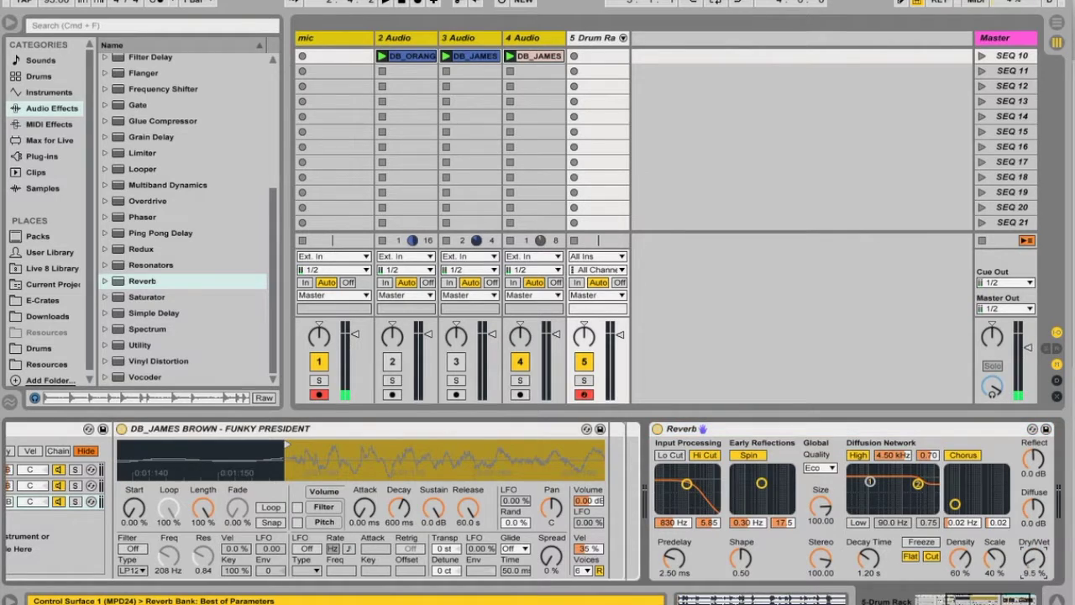
pyautogui.moveTo(1034, 560); pyautogui.dragTo(1034, 549)
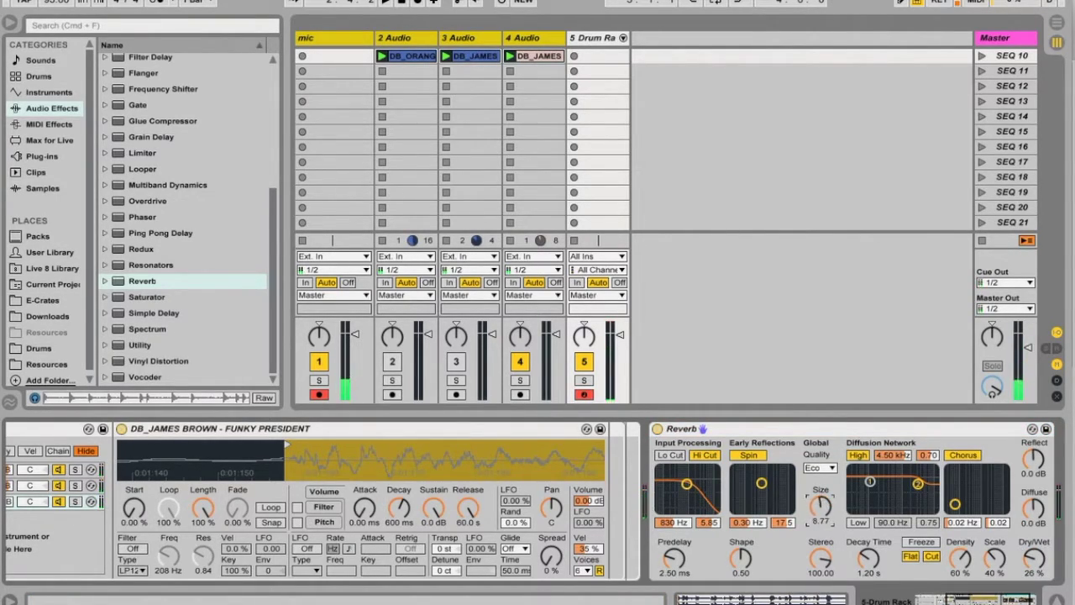
pyautogui.moveTo(820, 506); pyautogui.dragTo(820, 502)
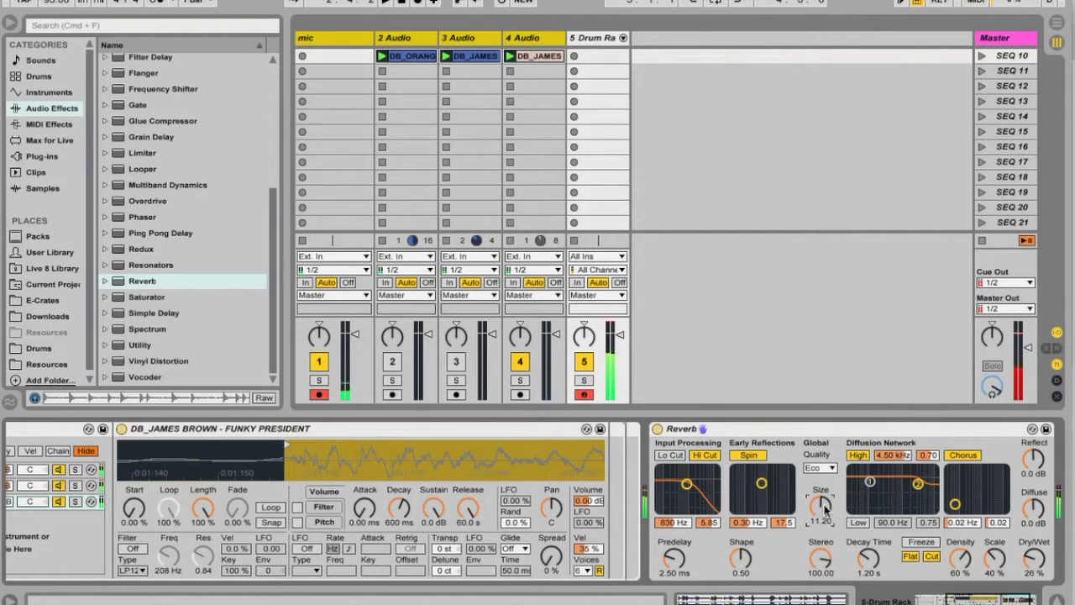
pyautogui.moveTo(868, 558); pyautogui.dragTo(868, 567)
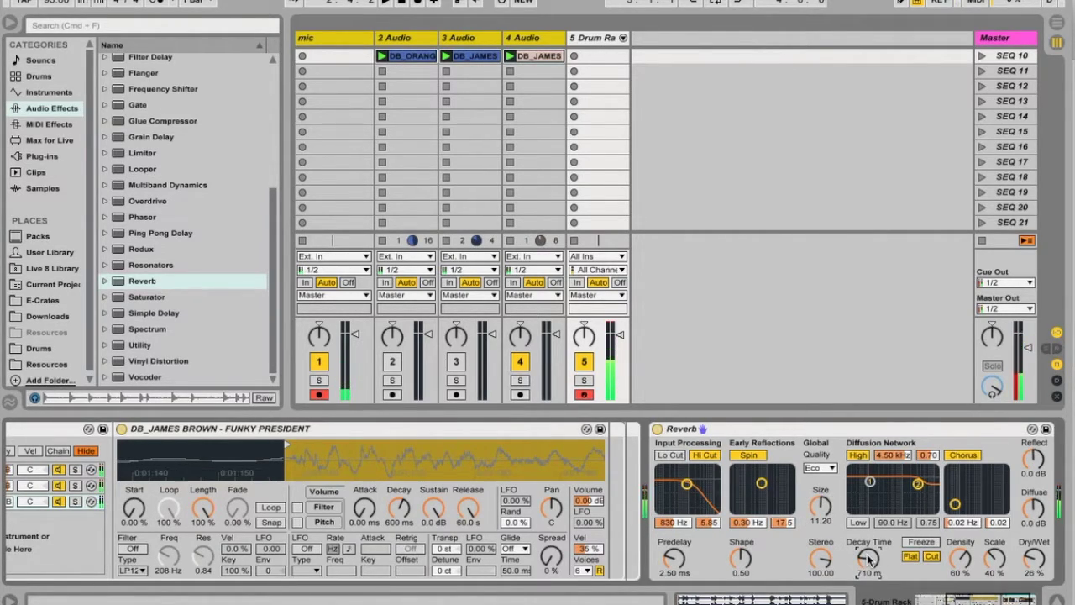
pyautogui.click(821, 468)
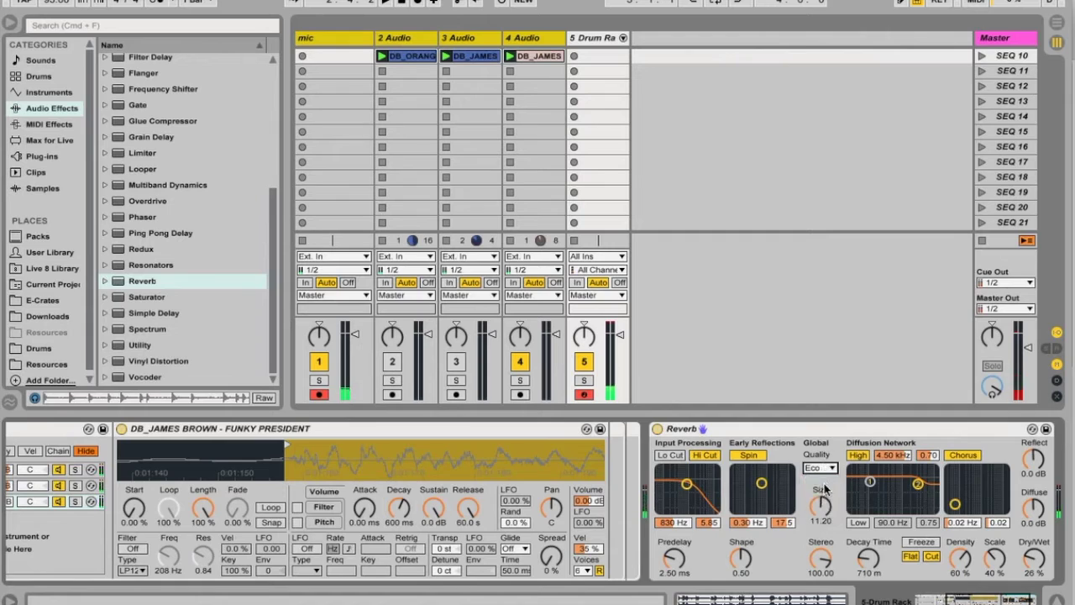
# - Set the Reverb's quality to High and reduce its dry/wet mix to 12 %
pyautogui.click(821, 492)
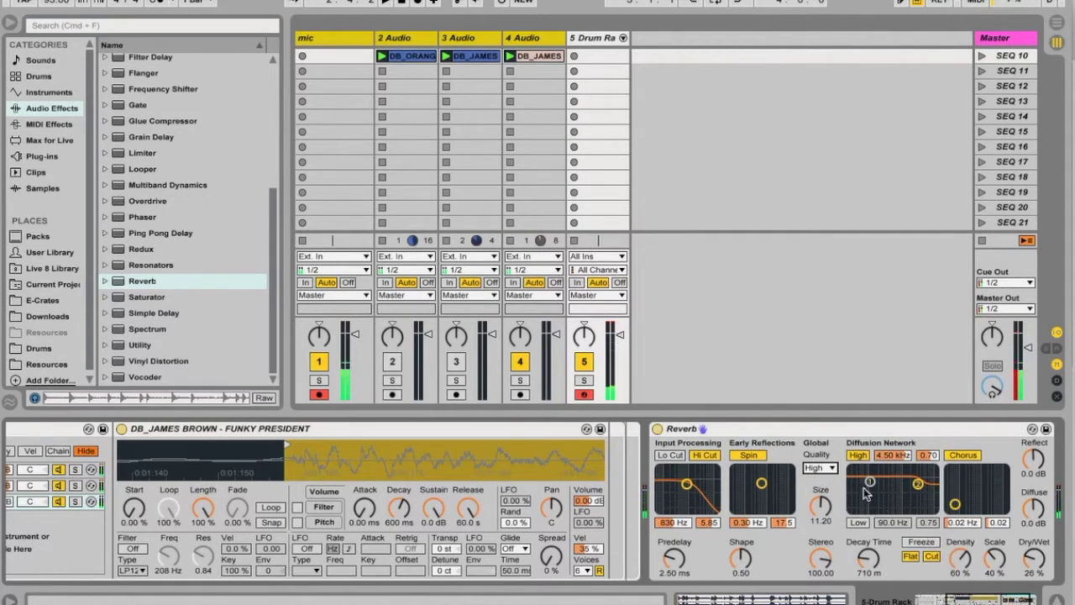
pyautogui.moveTo(1033, 560); pyautogui.dragTo(1033, 571)
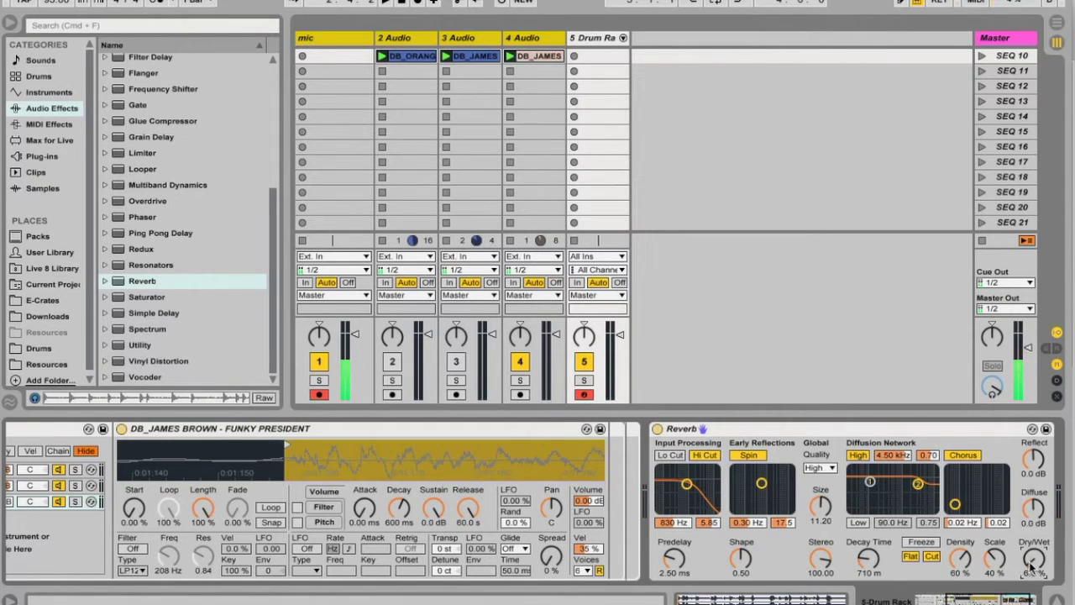
pyautogui.moveTo(1033, 560); pyautogui.dragTo(1034, 555)
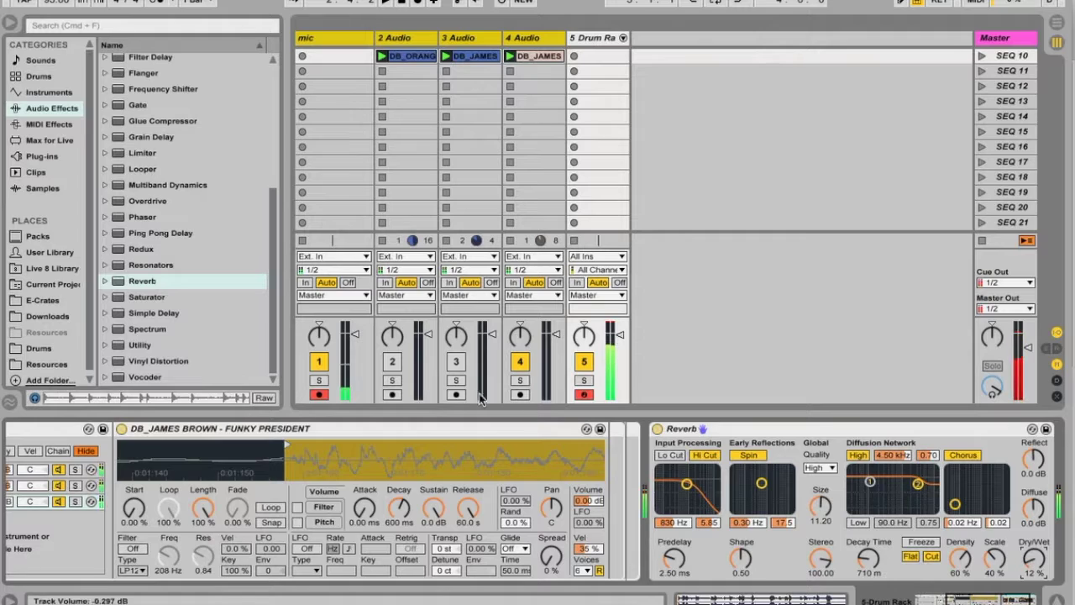
# - Find Compressor among the audio effects and add it after the Reverb
pyautogui.scroll(3, 174, 245)
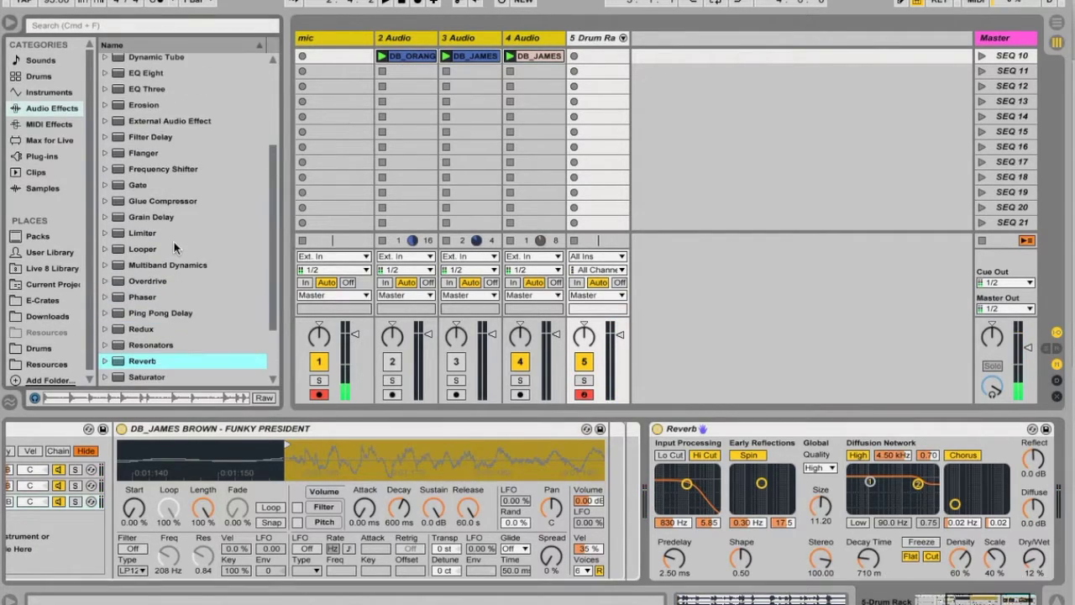
pyautogui.scroll(5, 173, 240)
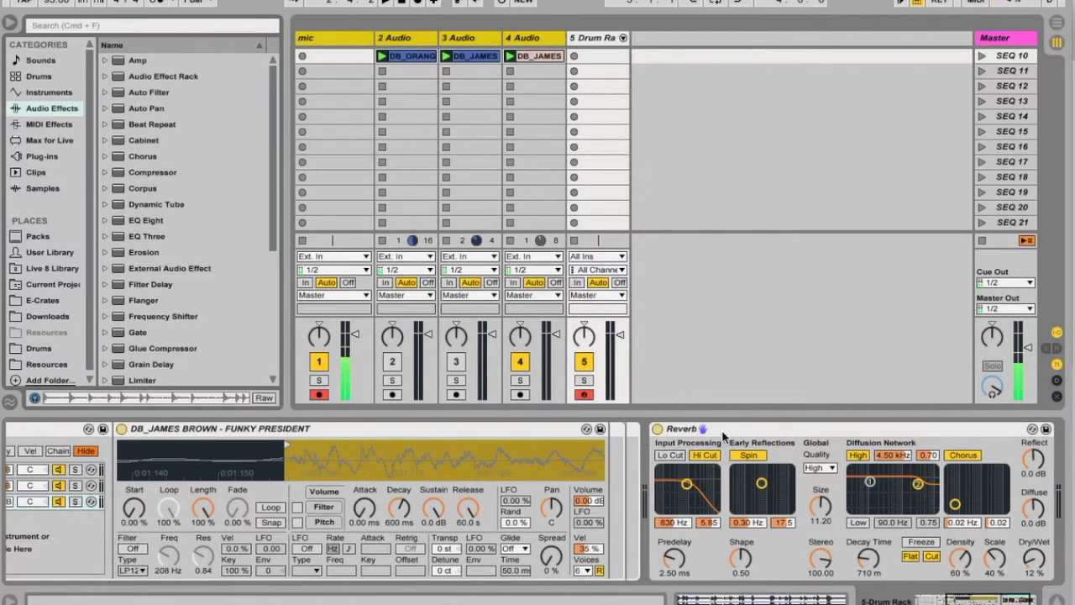
pyautogui.click(744, 430)
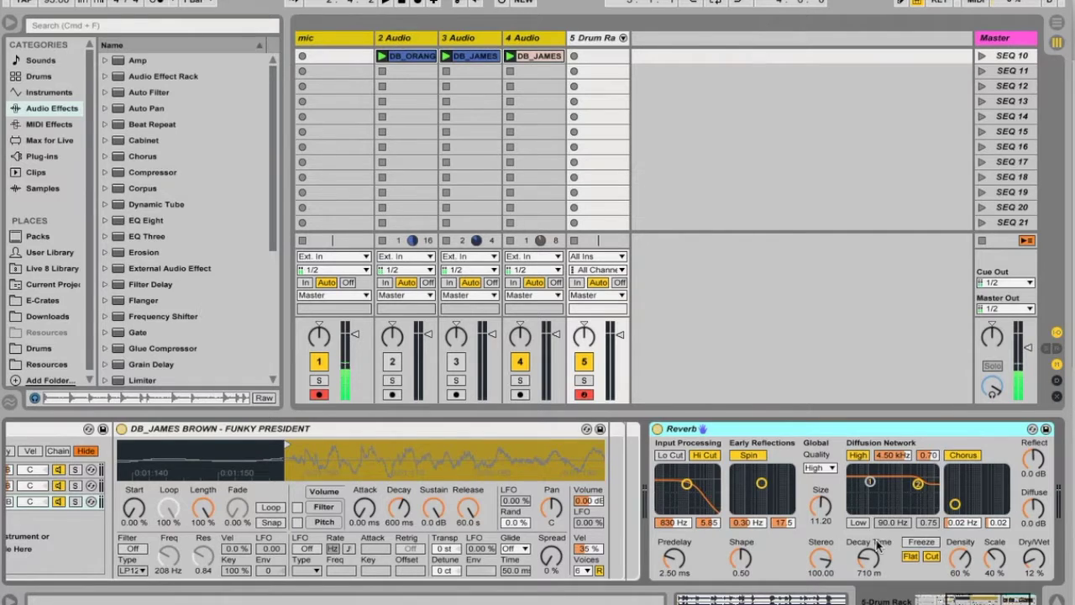
pyautogui.scroll(-1, 202, 267)
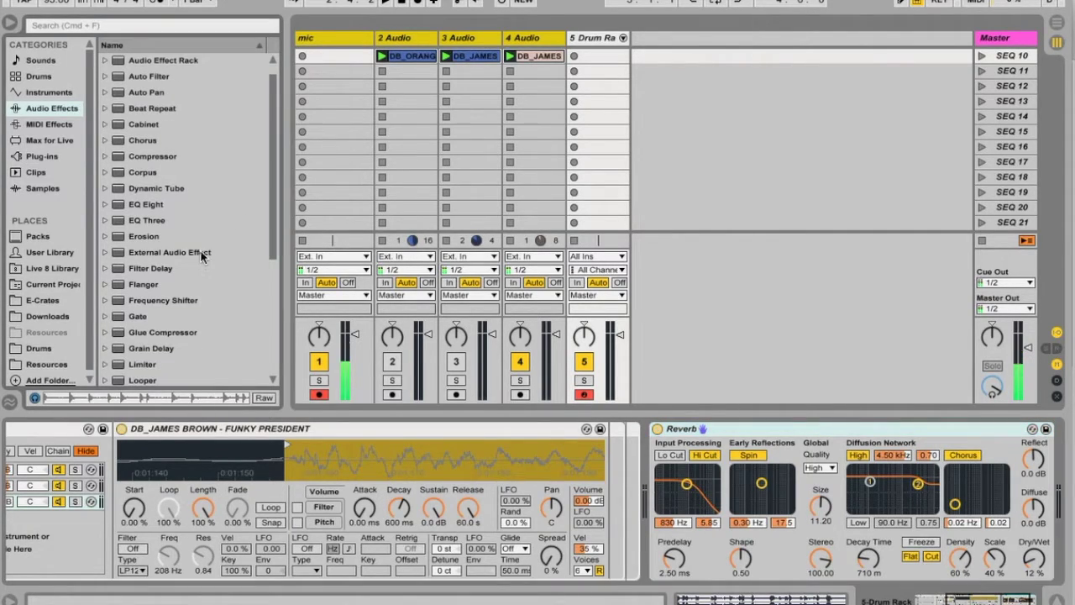
pyautogui.moveTo(142, 159)
pyautogui.mouseDown()
pyautogui.moveTo(907, 355)
pyautogui.moveTo(1036, 511)
pyautogui.moveTo(996, 461)
pyautogui.moveTo(1000, 474)
pyautogui.moveTo(935, 477)
pyautogui.mouseUp()
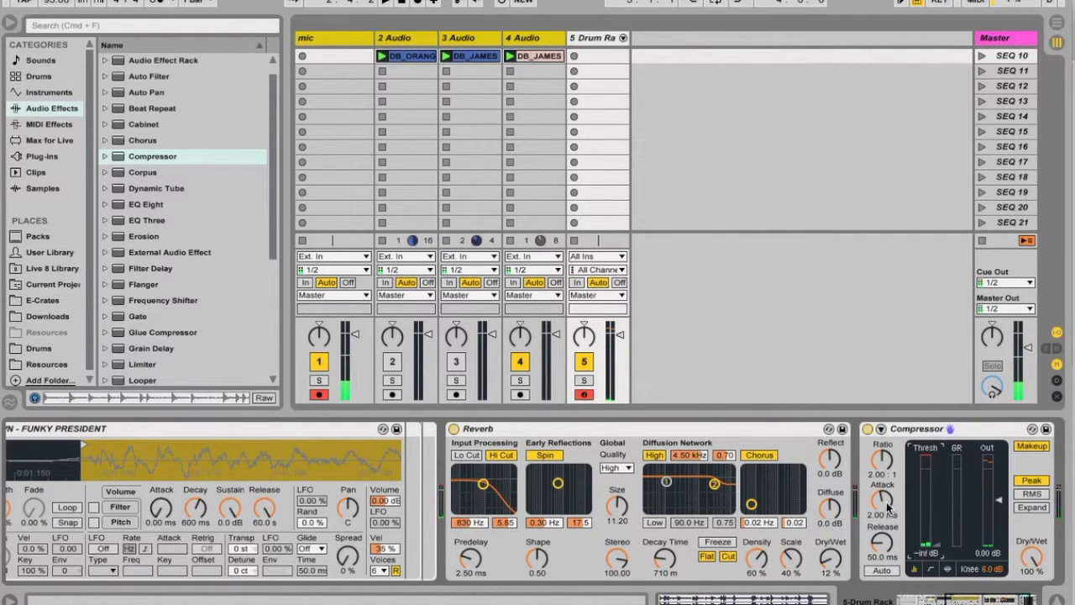
# - Set the Compressor's attack to 6.57 ms, threshold to 0.86 dB and ratio to 2.17 : 1
pyautogui.moveTo(887, 507); pyautogui.dragTo(887, 489)
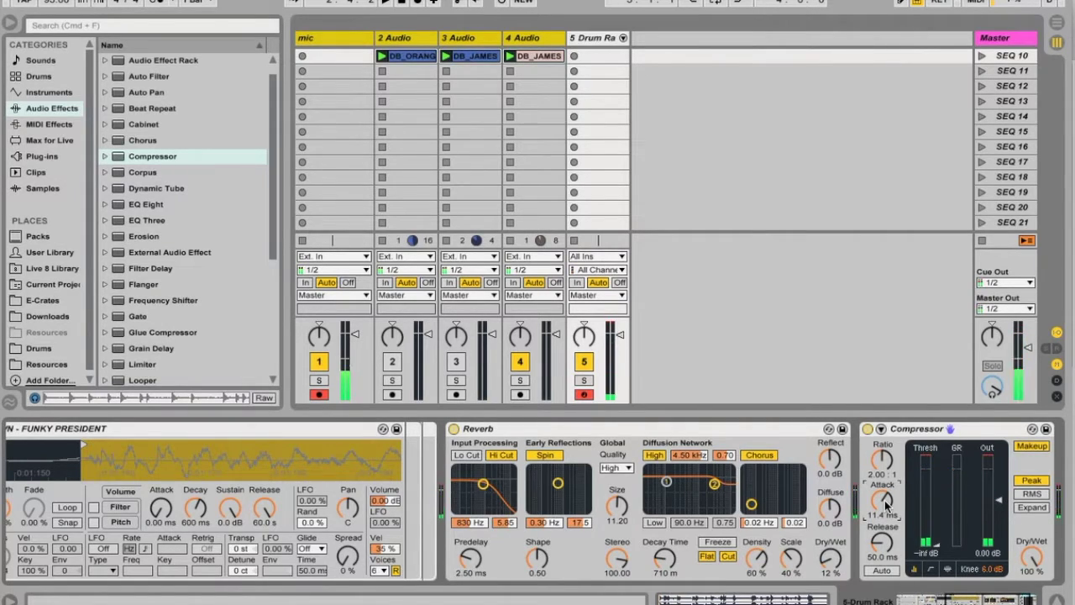
pyautogui.moveTo(883, 501)
pyautogui.mouseDown()
pyautogui.moveTo(883, 514)
pyautogui.moveTo(883, 495)
pyautogui.mouseUp()
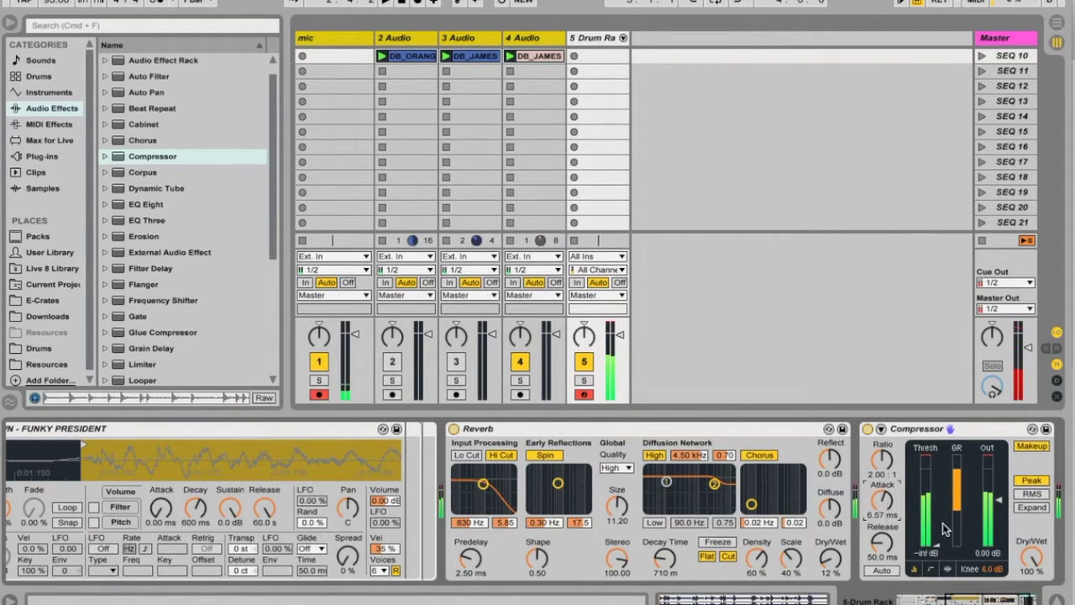
pyautogui.moveTo(938, 518); pyautogui.dragTo(938, 469)
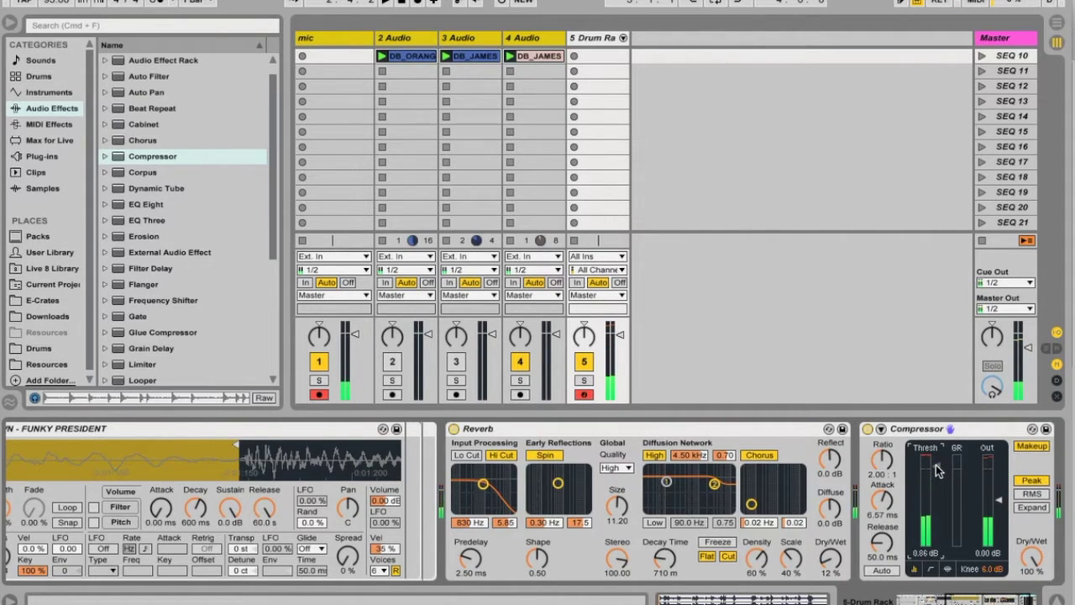
pyautogui.hscroll(5, 936, 464)
pyautogui.hscroll(-5, 935, 467)
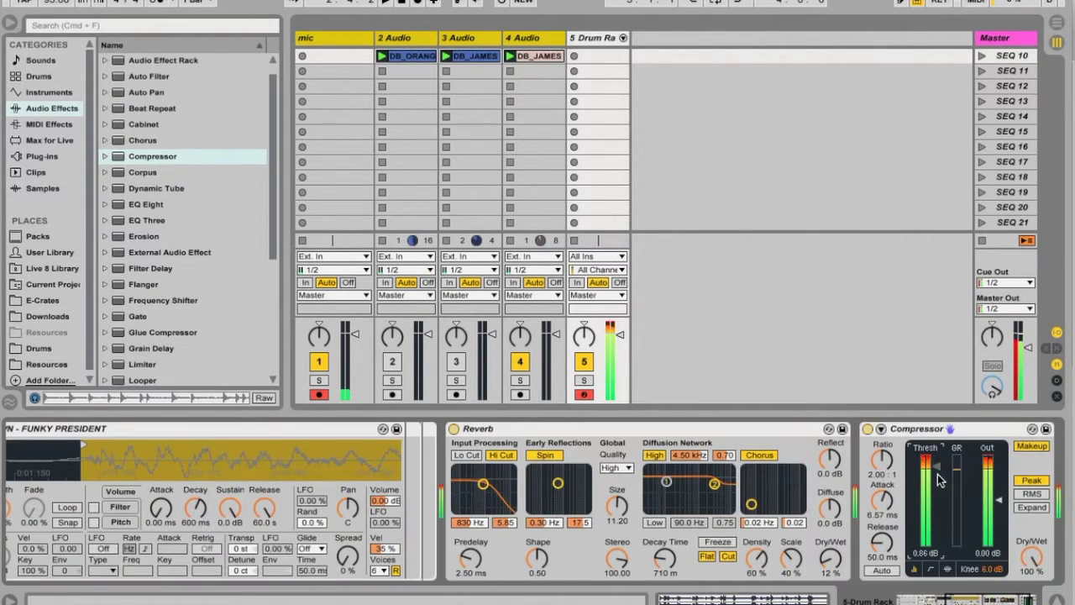
pyautogui.hscroll(5, 937, 474)
pyautogui.hscroll(-5, 936, 474)
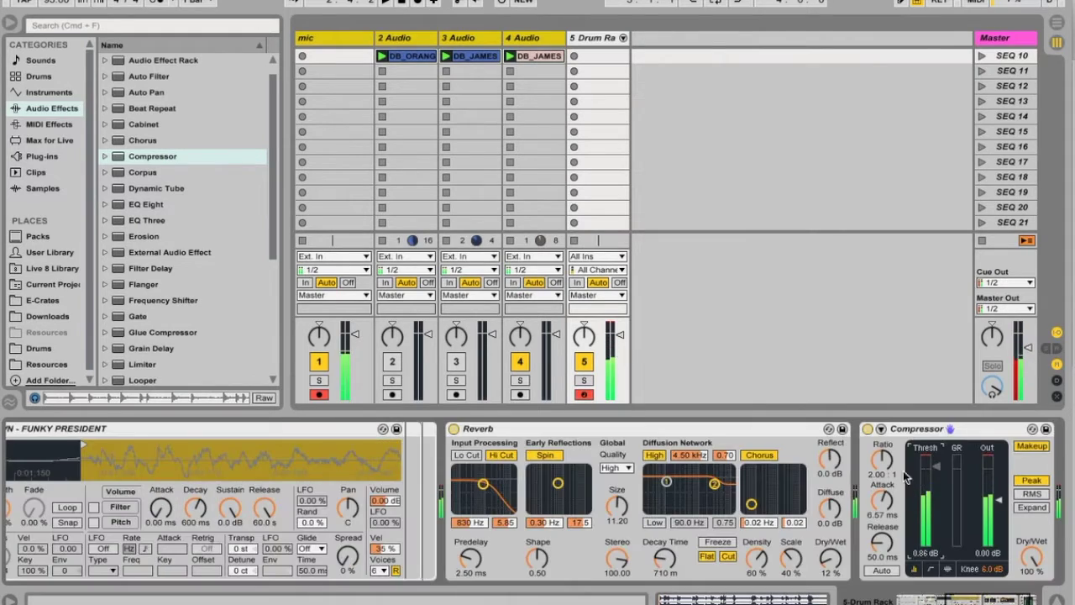
pyautogui.moveTo(886, 466); pyautogui.dragTo(885, 470)
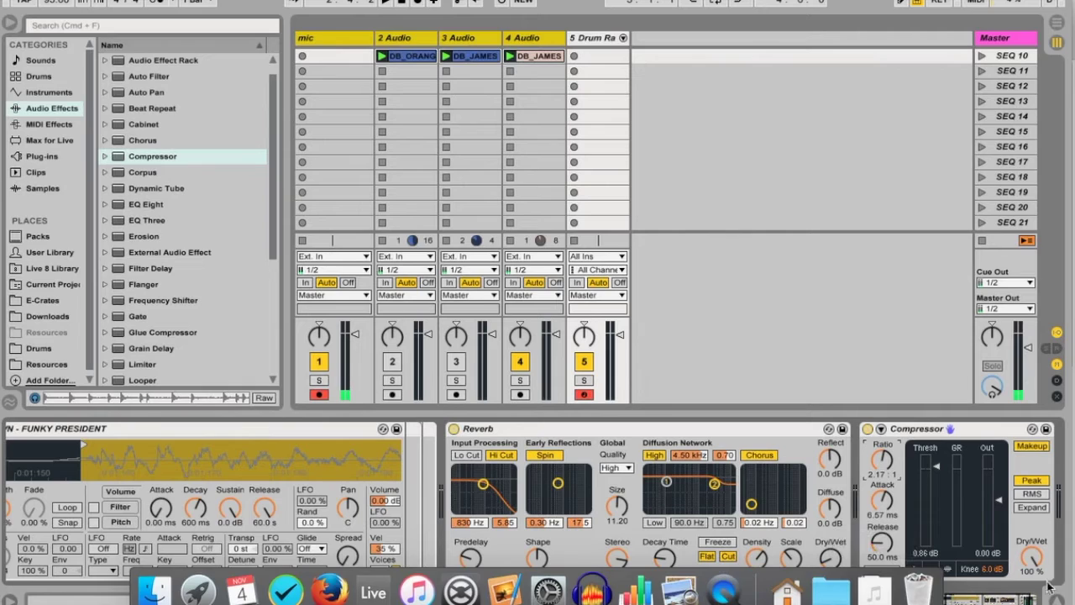
# - Find EQ Eight among the audio effects and add it after the Instrument Rack inside the Drum Rack
pyautogui.moveTo(998, 599); pyautogui.dragTo(926, 598)
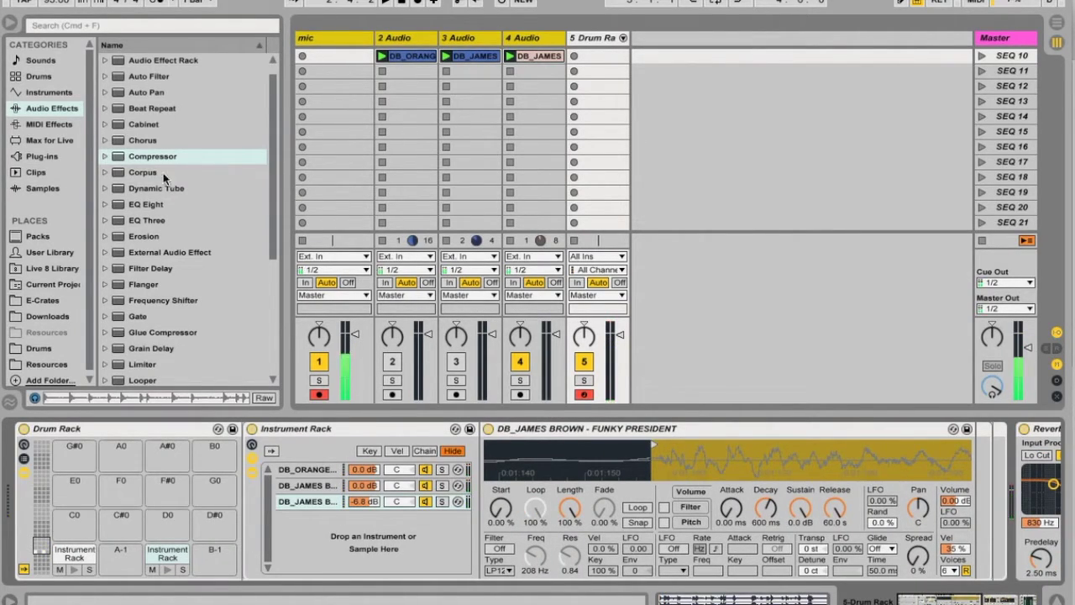
pyautogui.scroll(1, 168, 194)
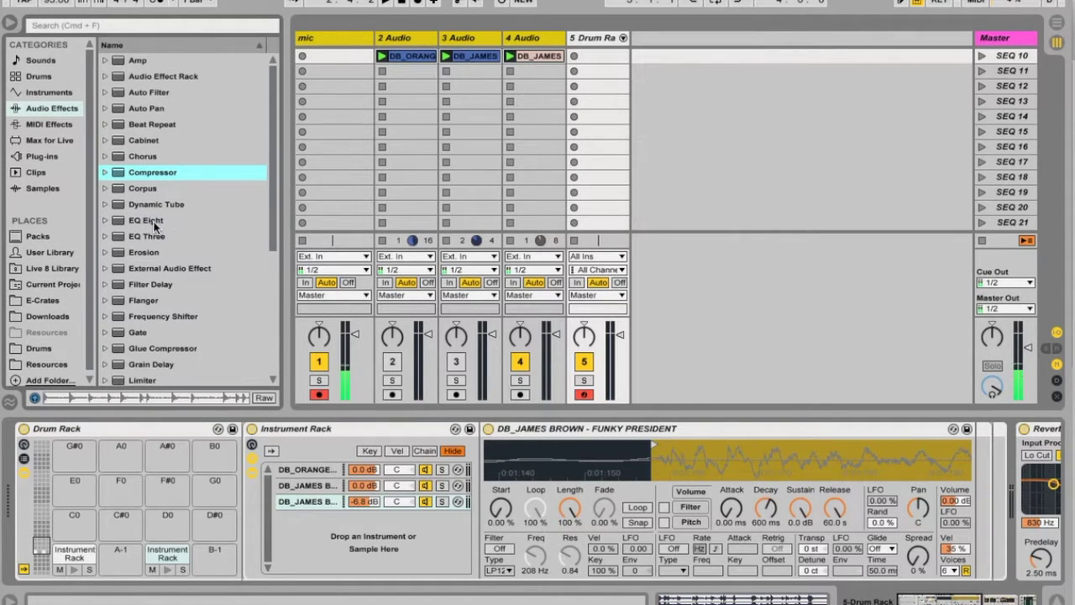
pyautogui.click(387, 431)
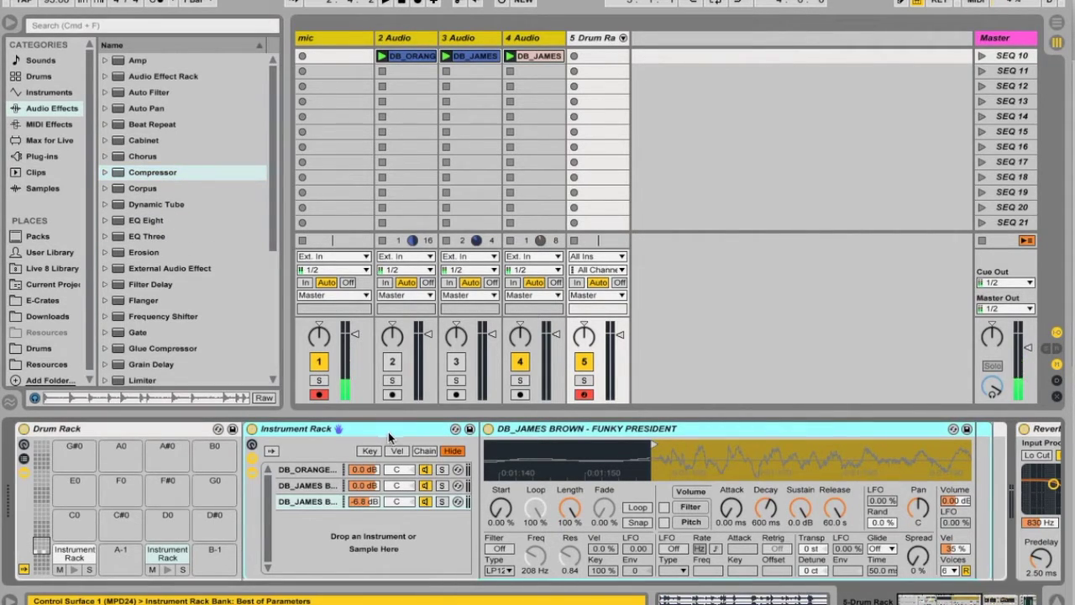
pyautogui.moveTo(146, 221); pyautogui.dragTo(970, 518)
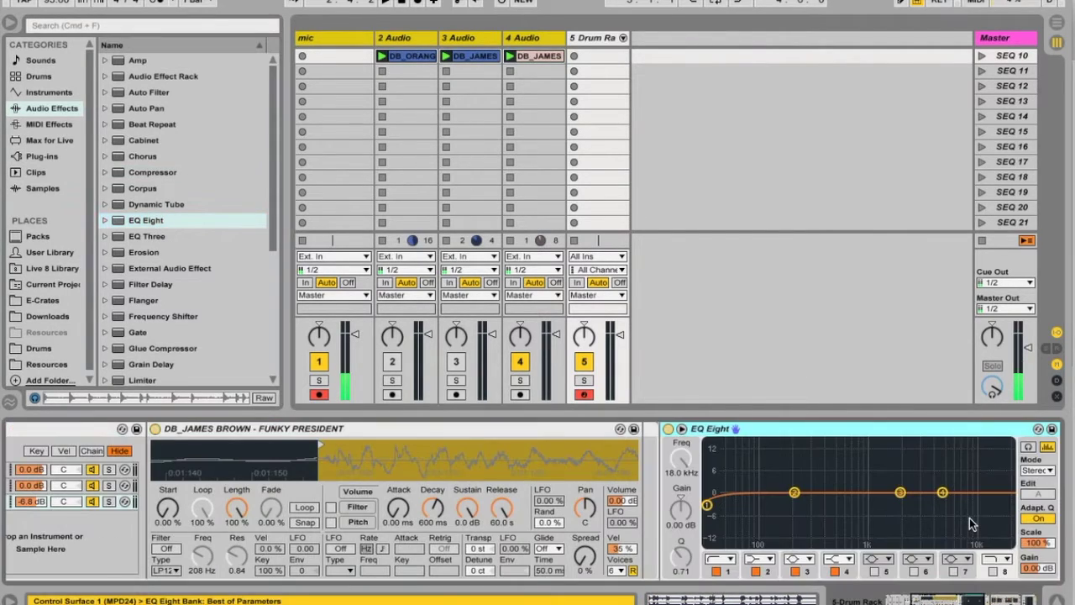
# - Move the EQ Eight into the FUNKY PRESIDENT chain and compare that chain with the funky drummer chain
pyautogui.moveTo(723, 430); pyautogui.dragTo(642, 457)
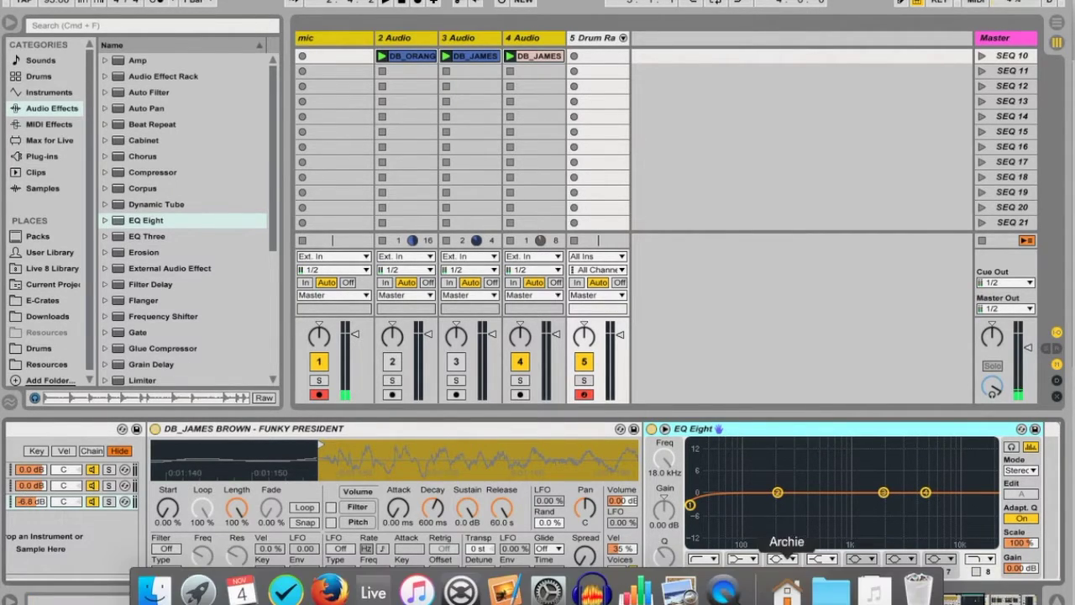
pyautogui.moveTo(946, 599); pyautogui.dragTo(926, 600)
pyautogui.click(193, 488)
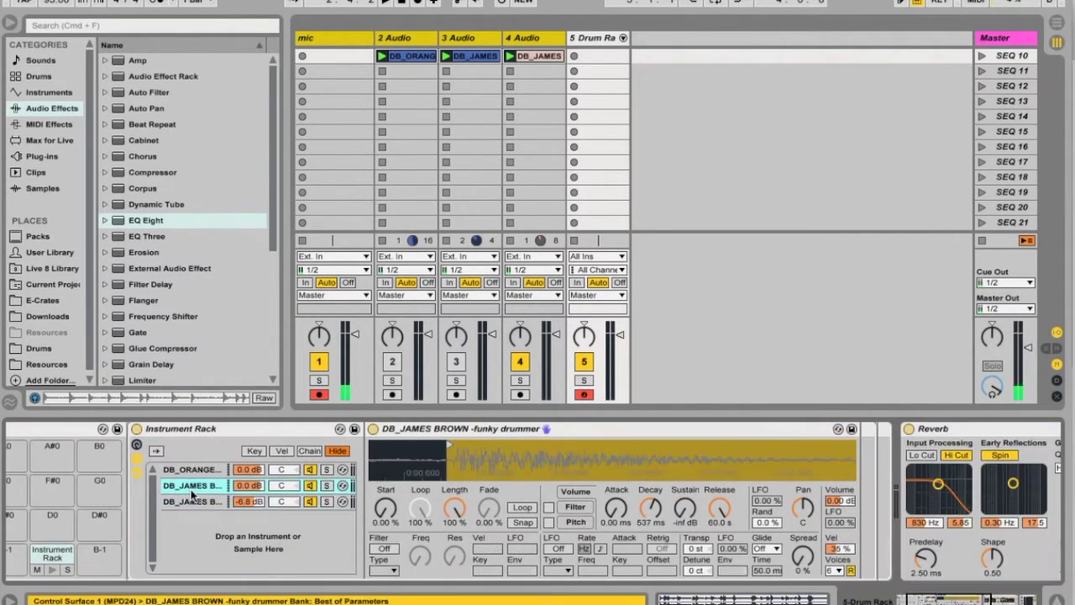
pyautogui.click(193, 502)
# - Move the EQ Eight out of the FUNKY PRESIDENT chain, back to its place after the Instrument Rack
pyautogui.moveTo(906, 600); pyautogui.dragTo(945, 600)
pyautogui.click(753, 431)
pyautogui.moveTo(754, 432); pyautogui.dragTo(873, 446)
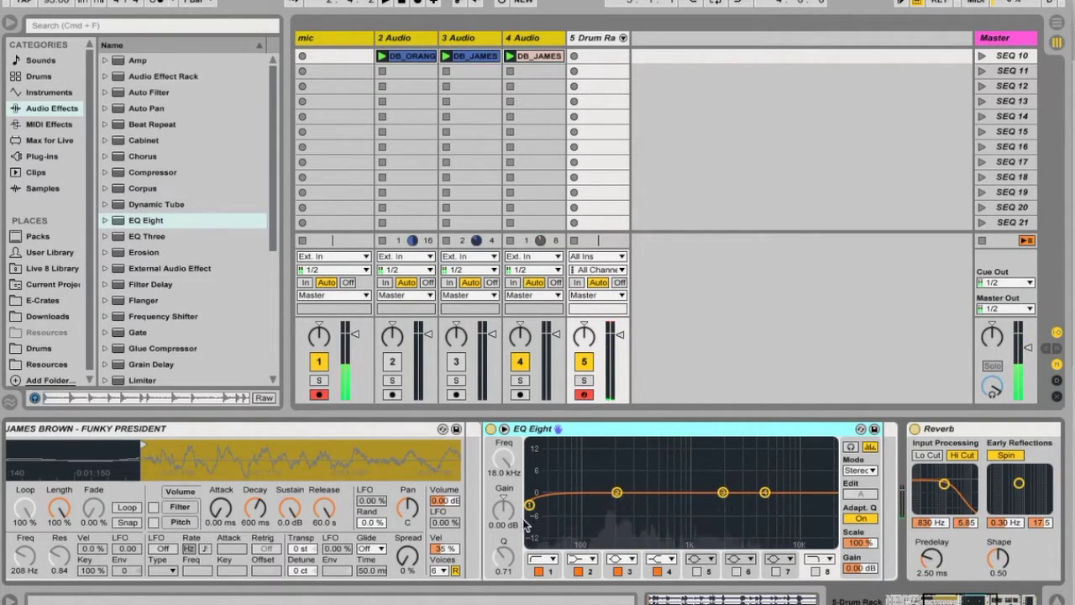
# - Shape the EQ Eight with a low cut at 123 Hz, a 2.60 dB boost at 6.83 kHz and 0.87 dB at 13.7 kHz
pyautogui.moveTo(529, 504); pyautogui.dragTo(594, 501)
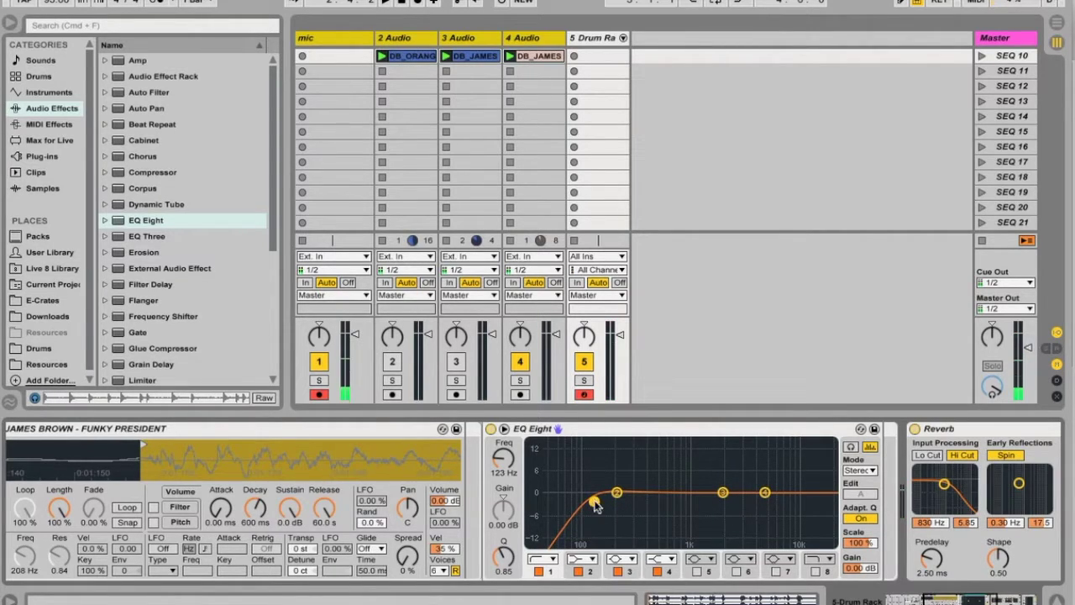
pyautogui.moveTo(764, 492); pyautogui.dragTo(810, 493)
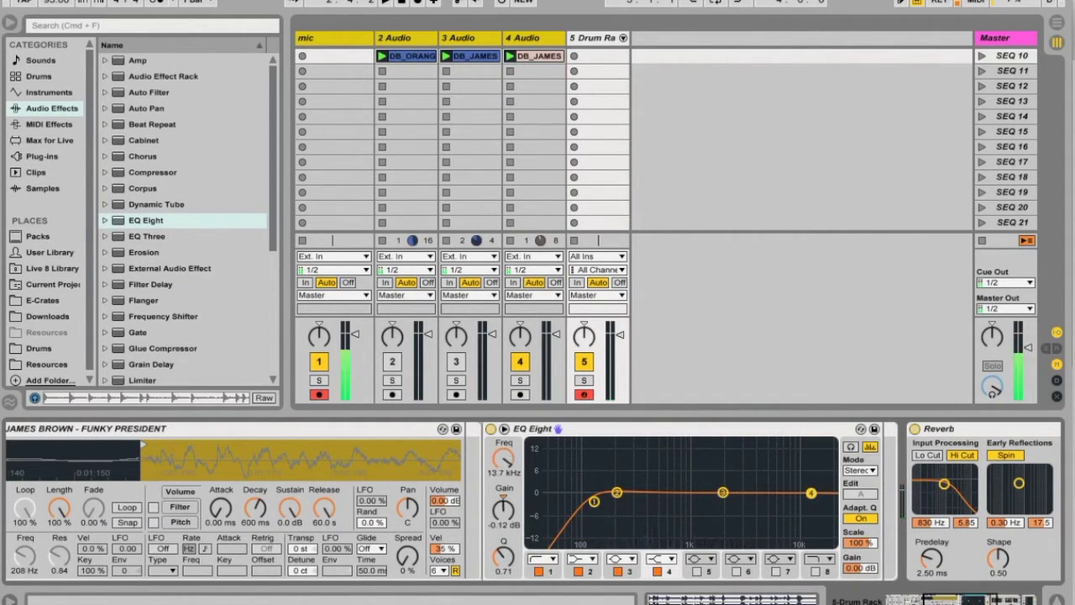
pyautogui.moveTo(722, 492); pyautogui.dragTo(812, 486)
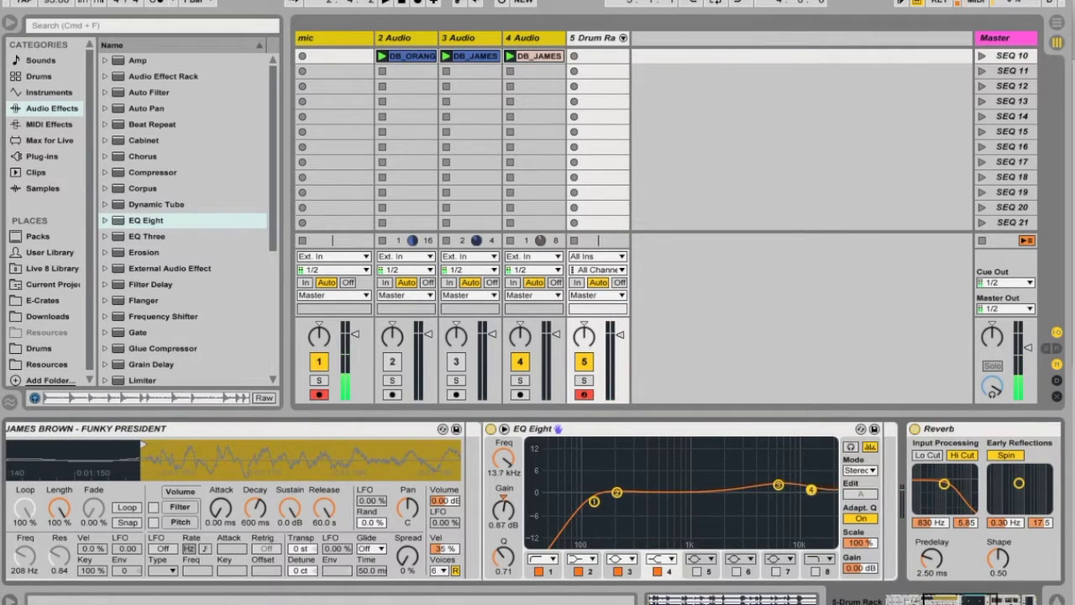
pyautogui.click(778, 486)
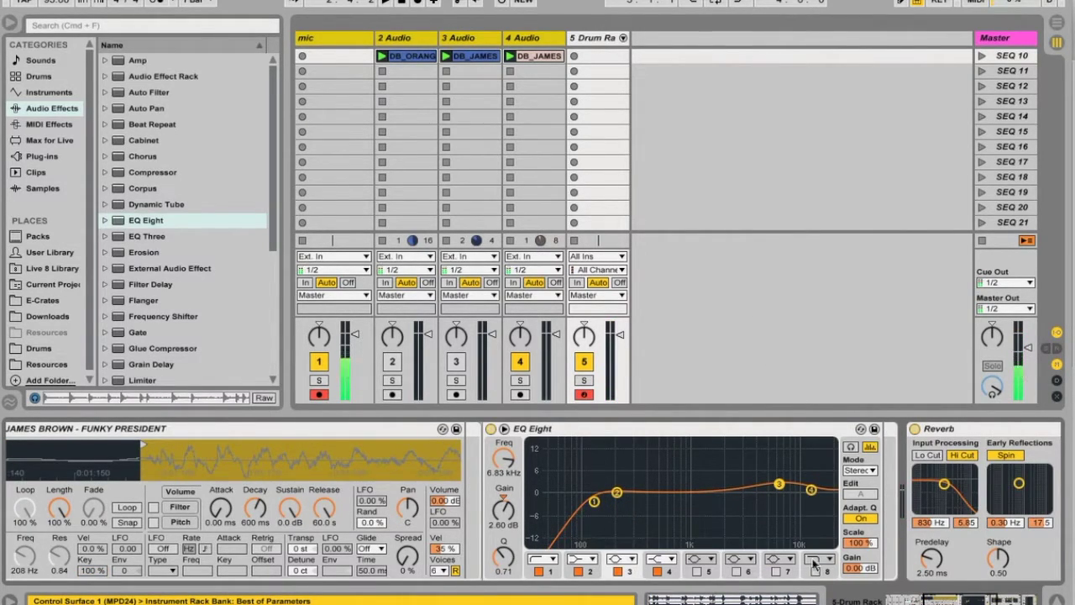
# - Insert a new audio track after the Drum Rack track and set its input to Resampling
pyautogui.moveTo(930, 600); pyautogui.dragTo(991, 600)
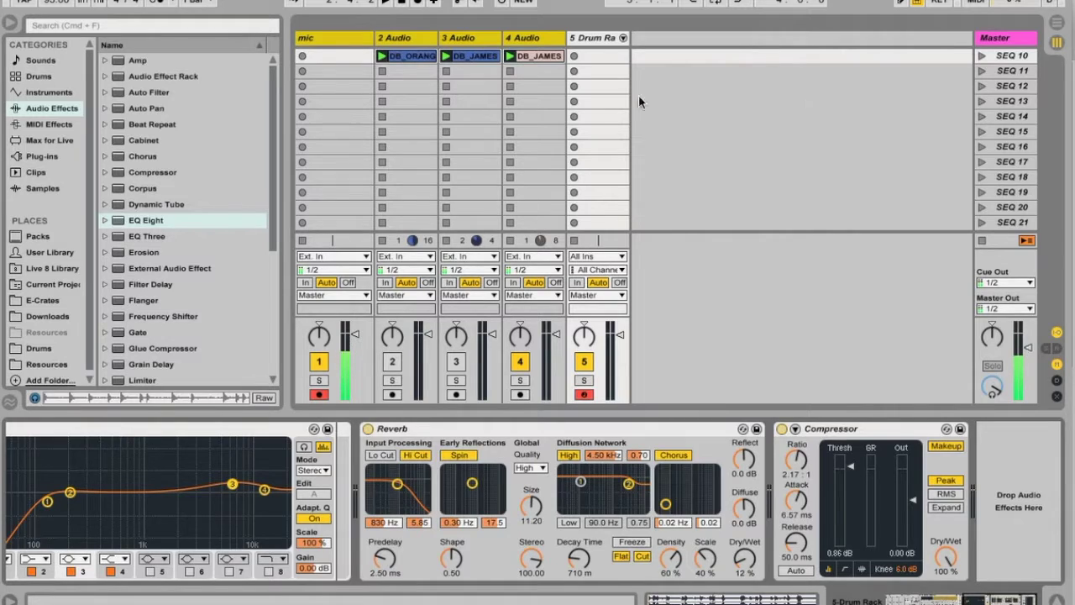
pyautogui.rightClick(696, 101)
pyautogui.click(715, 110)
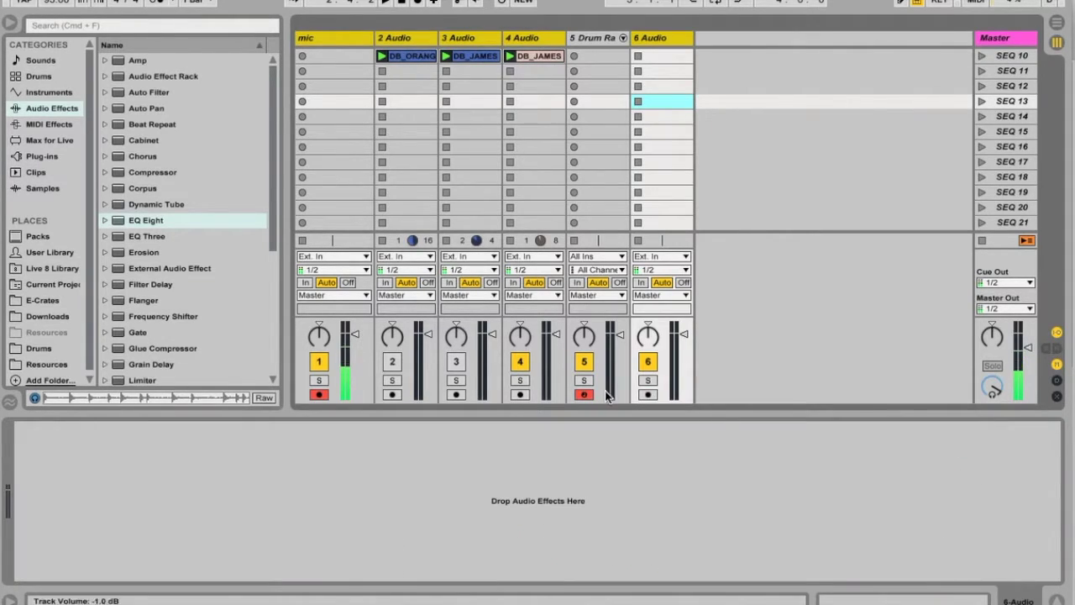
pyautogui.click(648, 394)
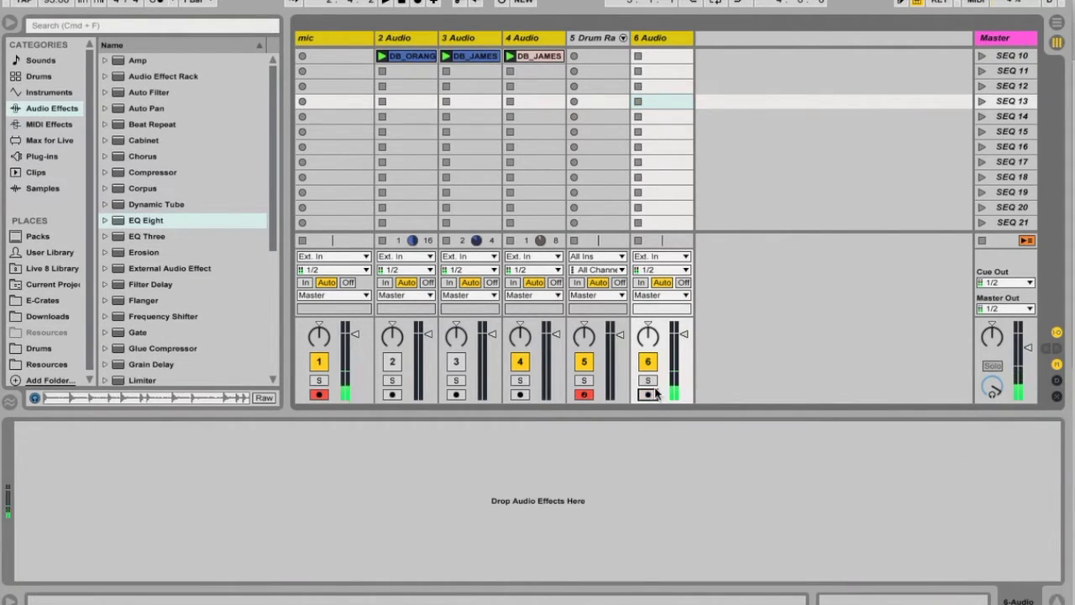
pyautogui.click(682, 270)
pyautogui.click(678, 277)
pyautogui.click(684, 257)
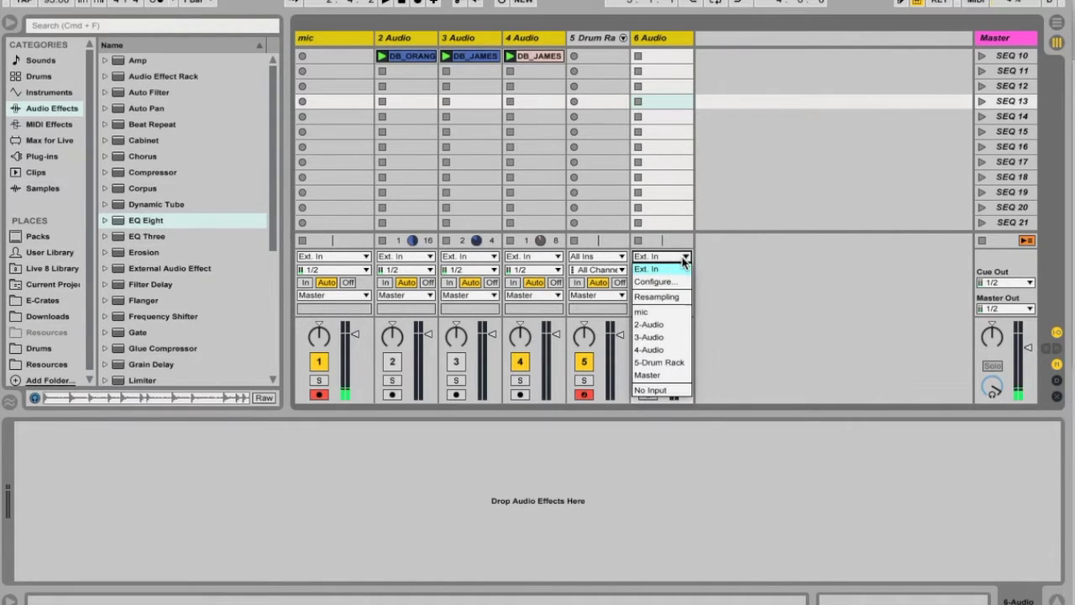
pyautogui.click(682, 297)
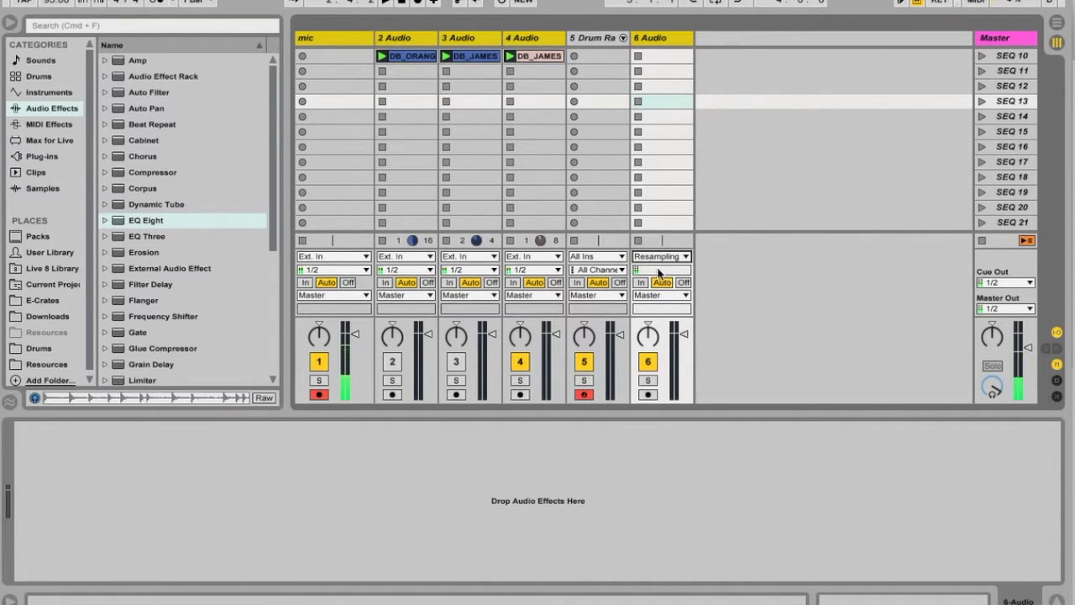
# - Record the layered drum hits into the SEQ 10 slot of track 6, with the mic disarmed and track 4 muted
pyautogui.click(318, 394)
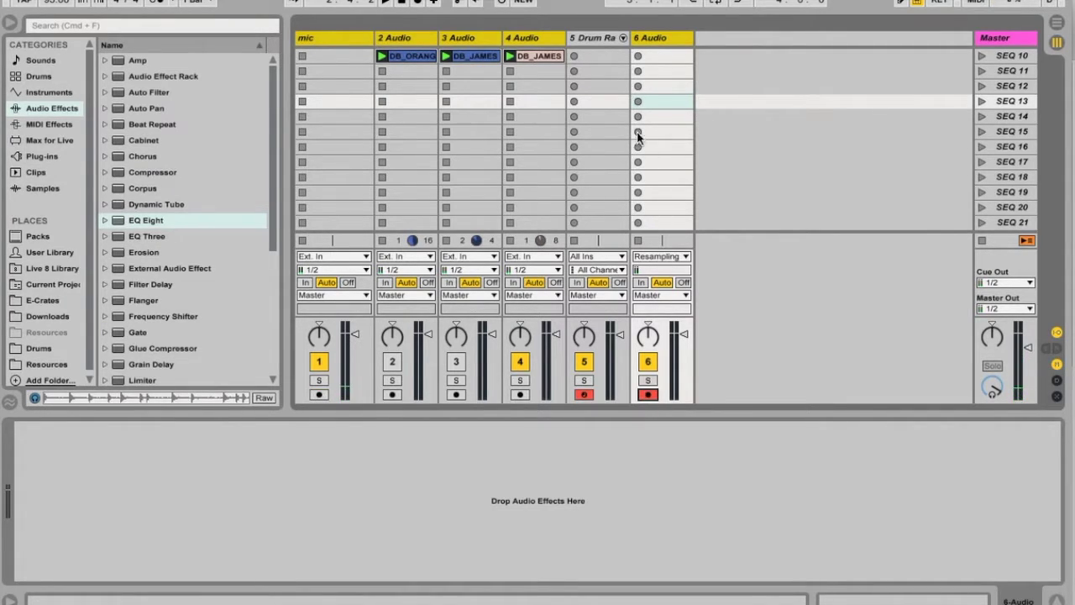
pyautogui.click(638, 56)
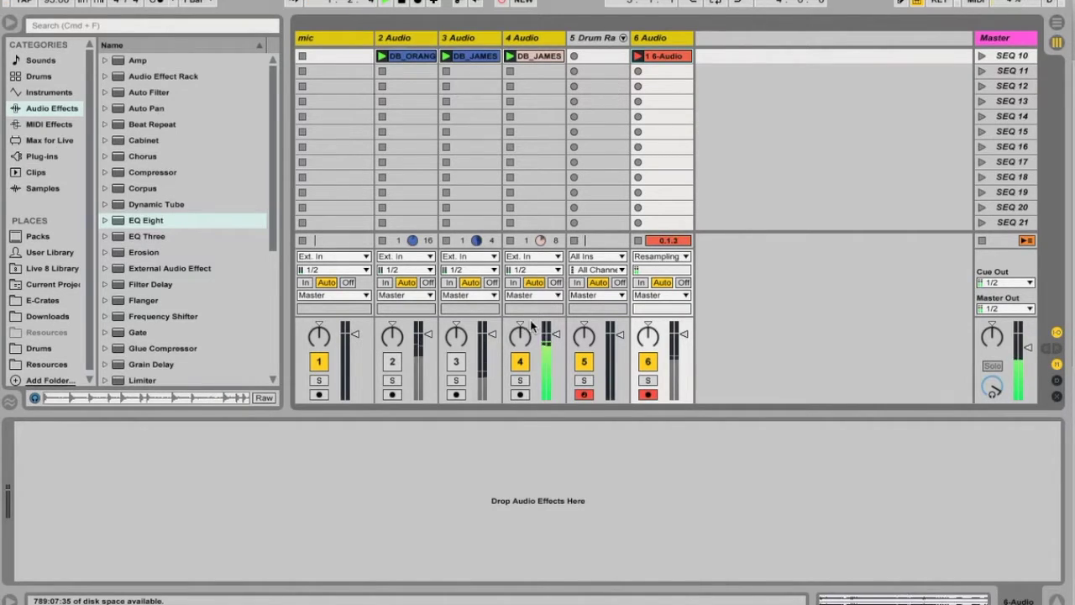
pyautogui.click(521, 361)
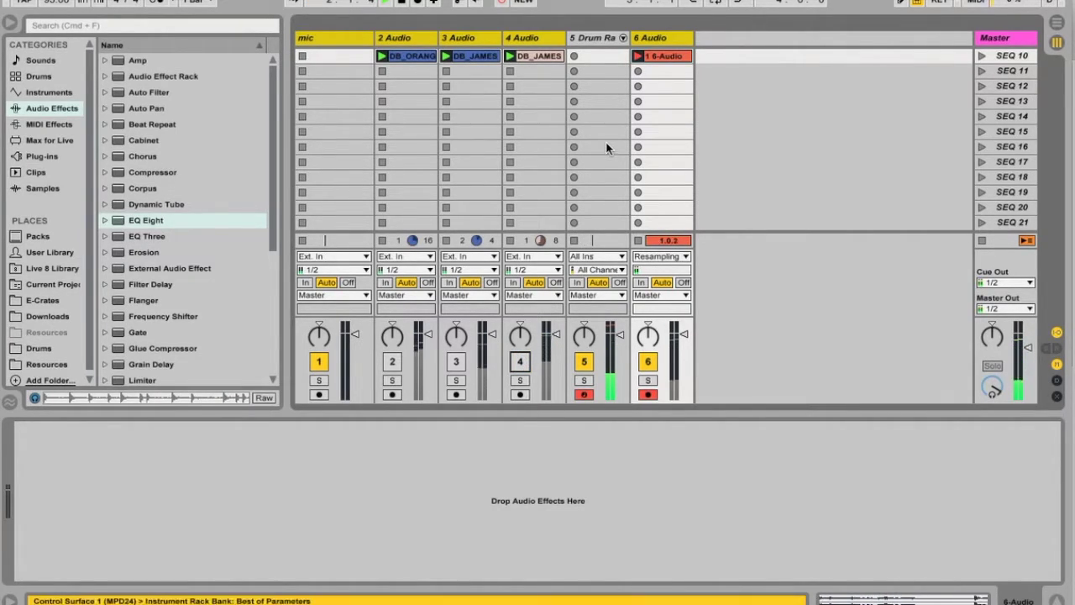
pyautogui.click(637, 56)
# - Open the recorded clip on track 6, and switch record arming from track 6 back to the mic track
pyautogui.click(658, 57)
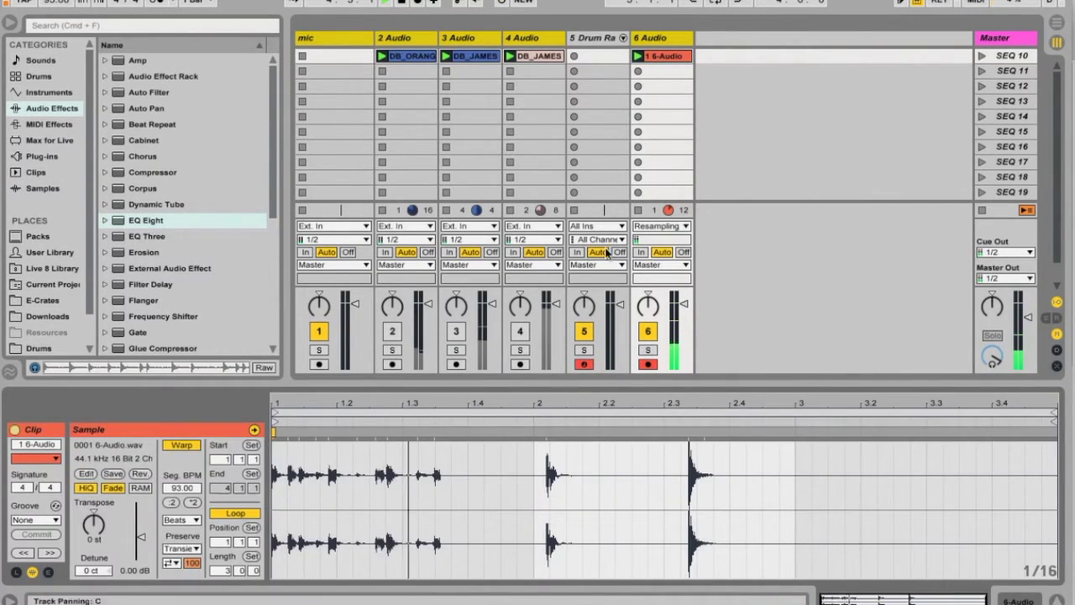
pyautogui.click(320, 364)
pyautogui.click(649, 365)
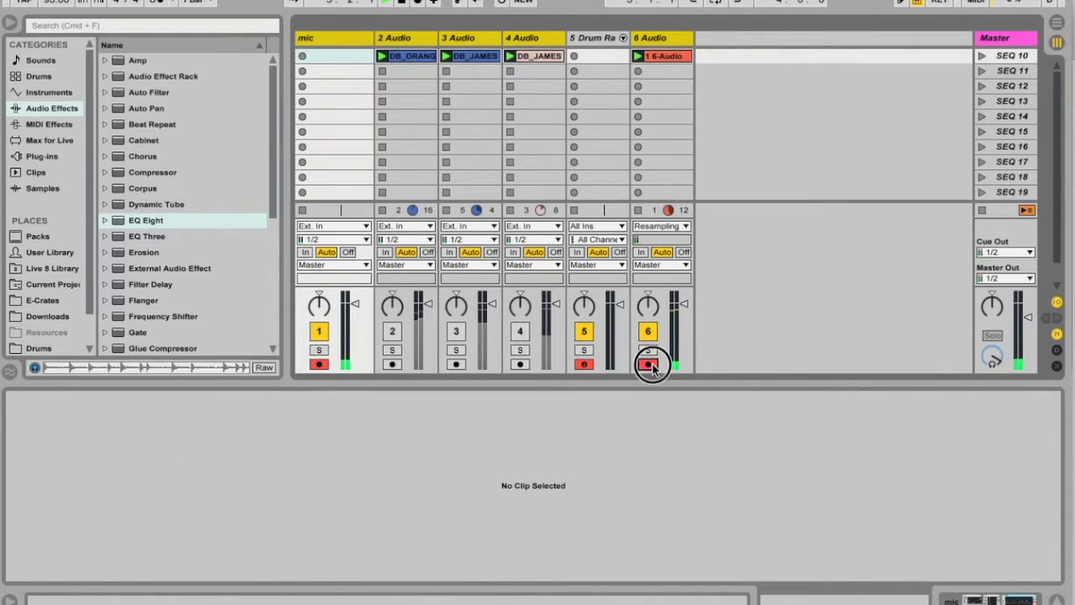
# - Disarm the Drum Rack track and open the recorded clip on track 6 to inspect its single hits
pyautogui.click(586, 364)
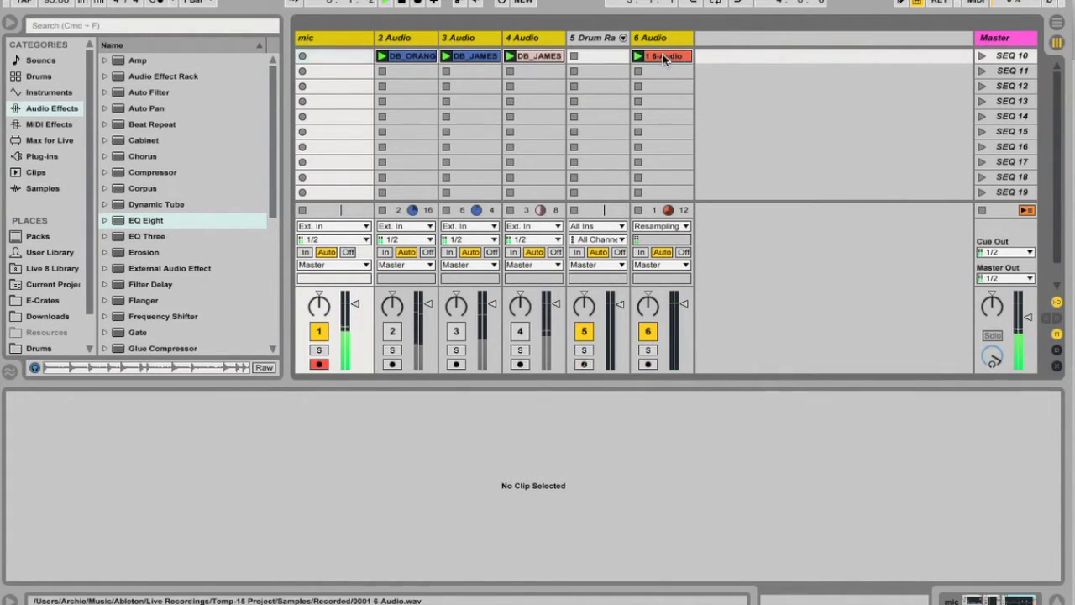
pyautogui.click(663, 56)
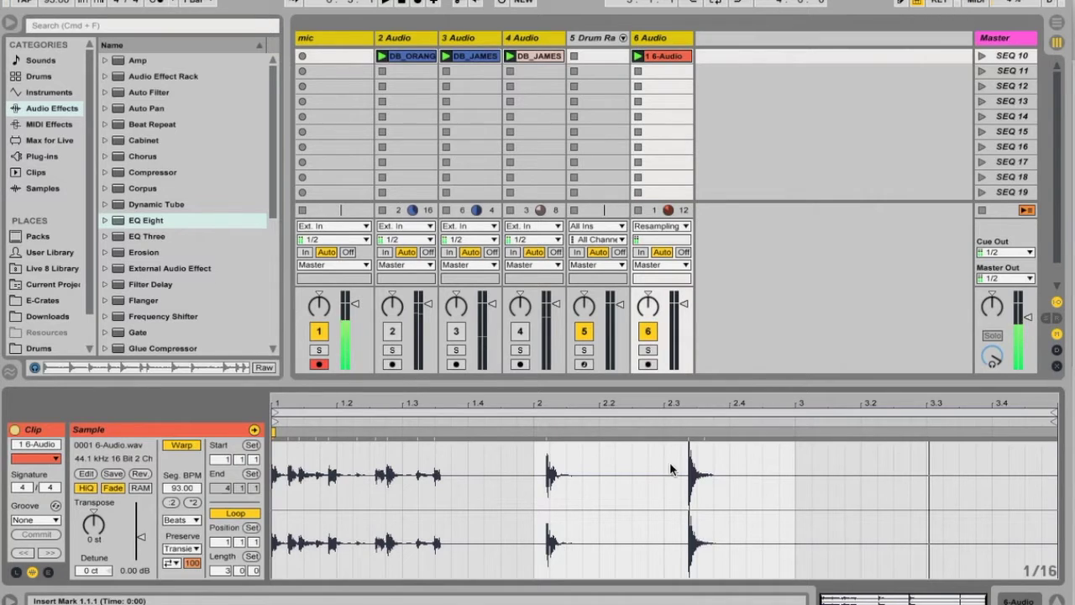
pyautogui.moveTo(696, 408); pyautogui.dragTo(656, 405)
# - Set the global launch quantization to None and audition the recorded hits in the track 6 clip
pyautogui.click(204, 3)
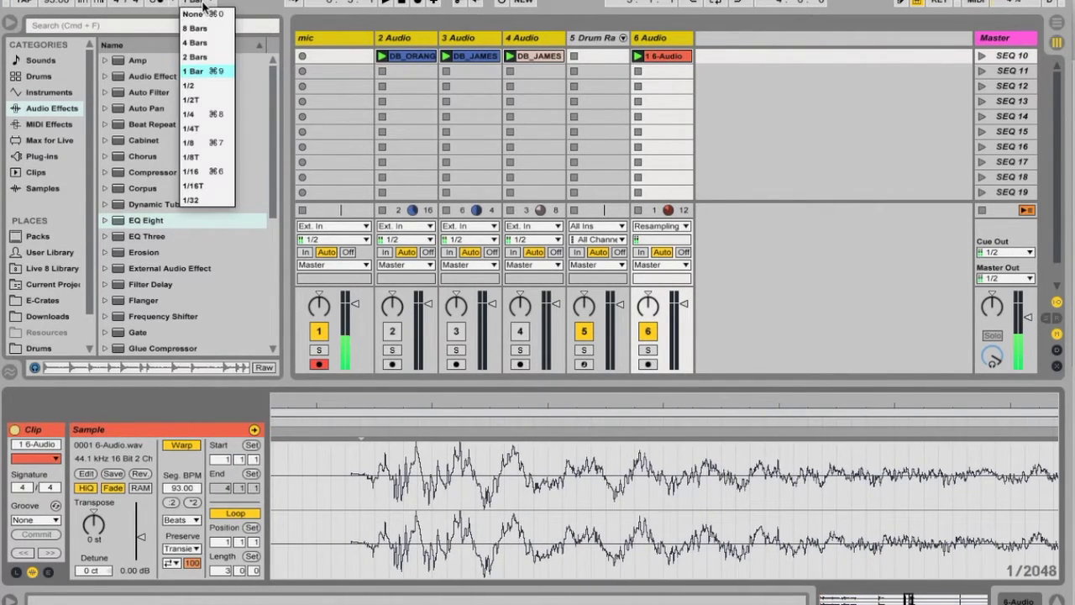
pyautogui.click(206, 13)
pyautogui.click(316, 424)
pyautogui.click(290, 425)
pyautogui.click(290, 424)
pyautogui.press('space')
pyautogui.moveTo(290, 408); pyautogui.dragTo(295, 407)
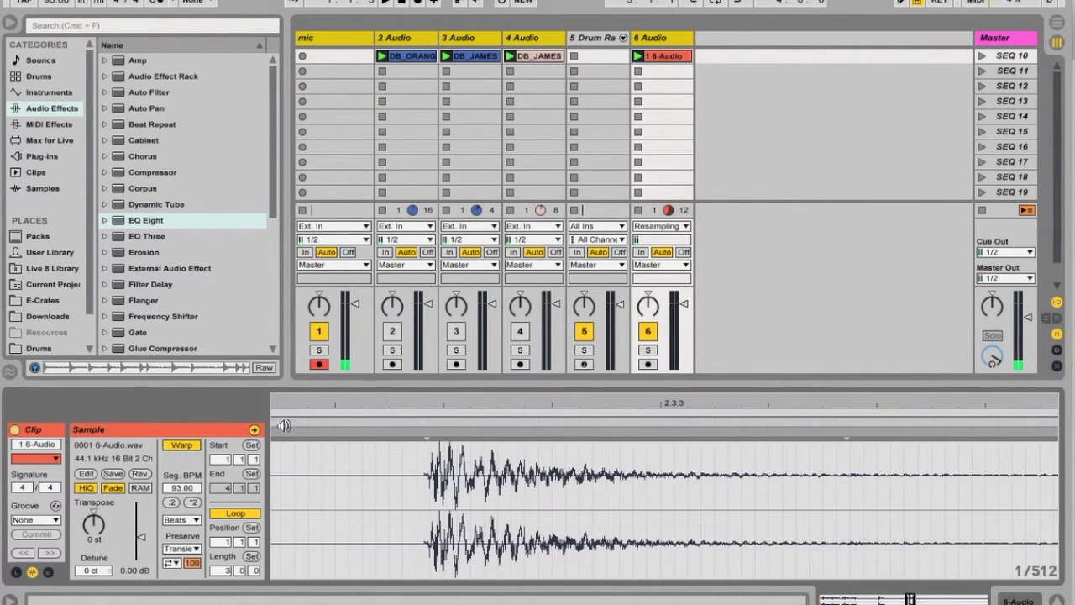
pyautogui.click(284, 422)
pyautogui.press('space')
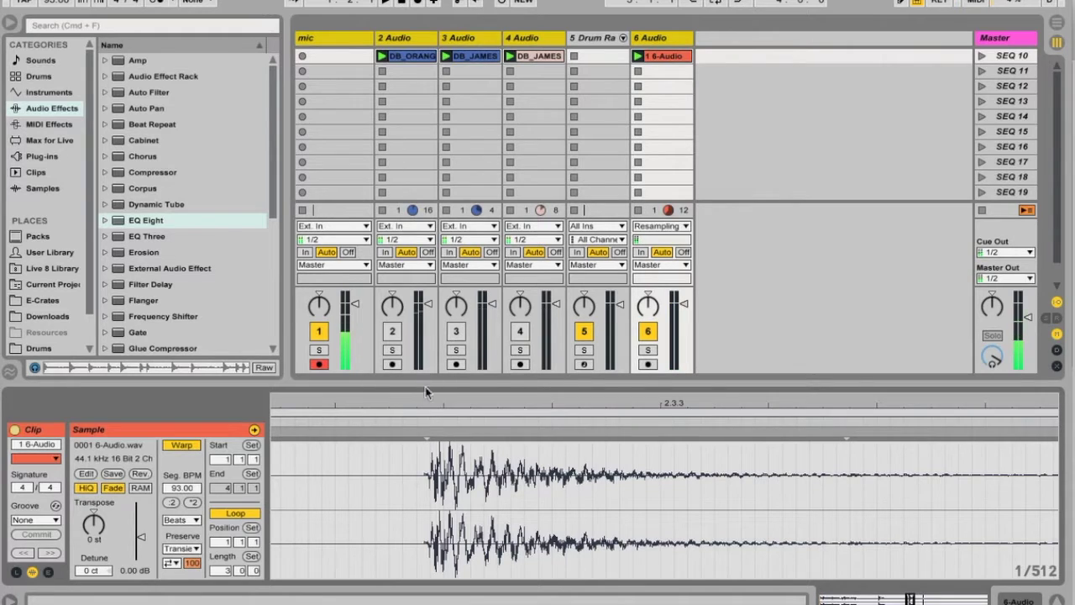
pyautogui.moveTo(416, 403); pyautogui.dragTo(416, 369)
pyautogui.click(293, 419)
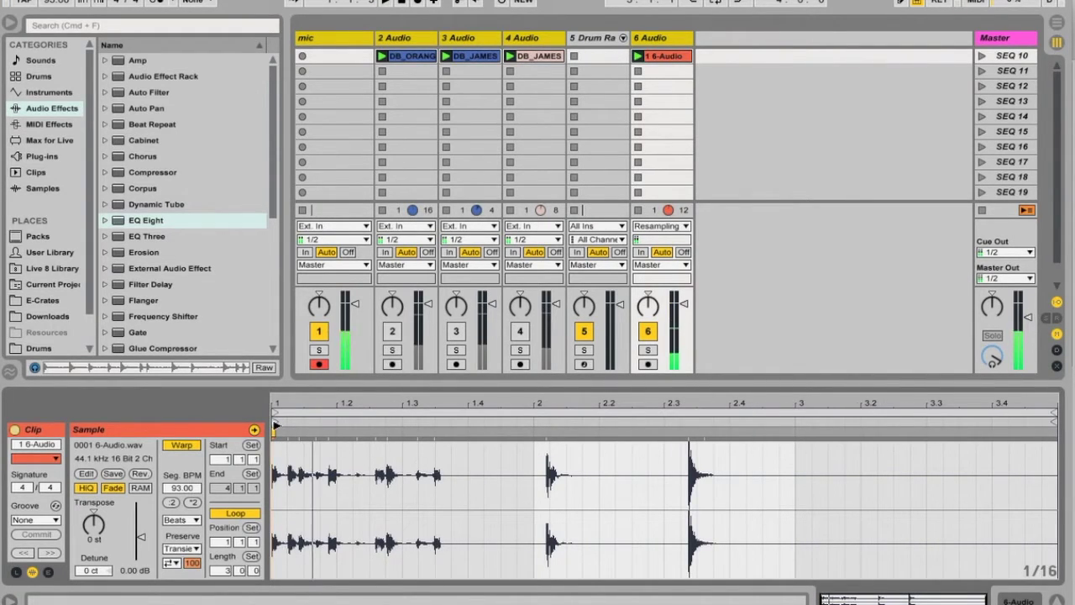
pyautogui.click(509, 420)
pyautogui.click(516, 420)
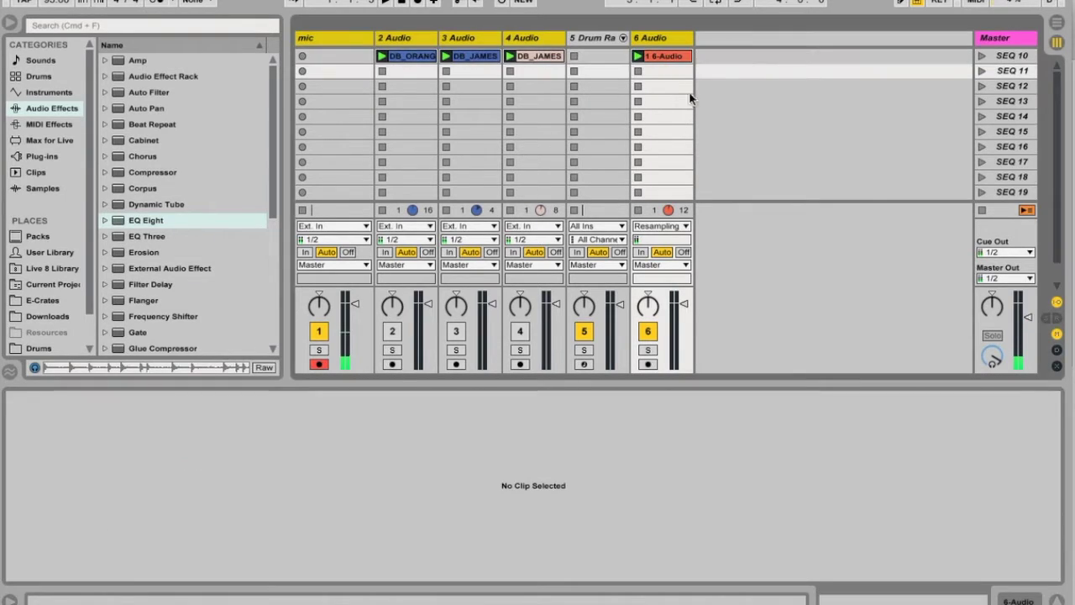
# - Add an empty Drum Rack on a new track after the resampled audio track, and delete the old Drum Rack track
pyautogui.click(682, 74)
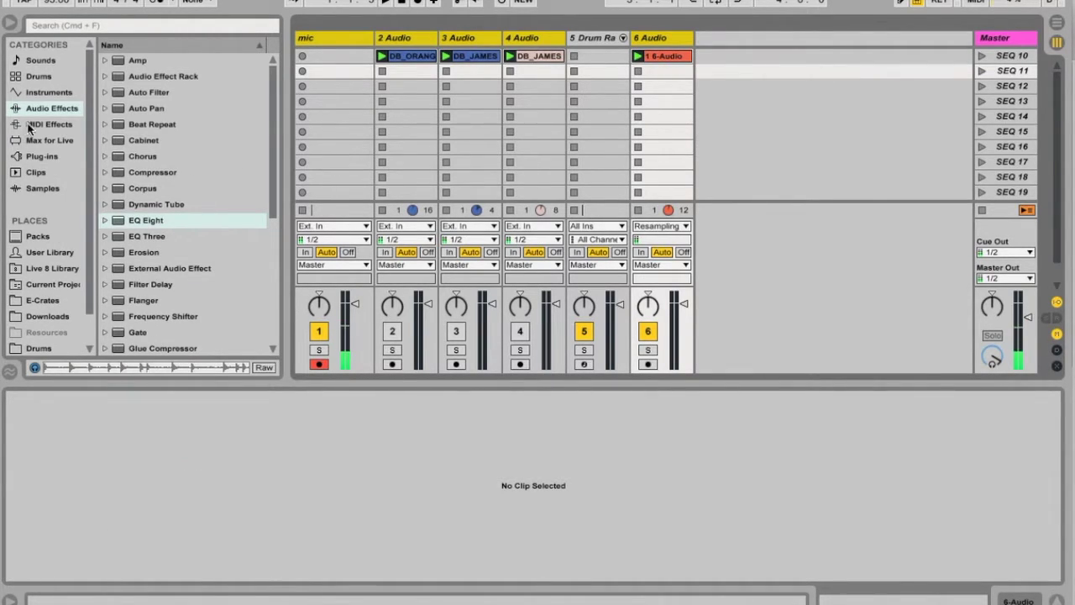
pyautogui.click(45, 96)
pyautogui.moveTo(144, 94); pyautogui.dragTo(832, 94)
pyautogui.click(593, 38)
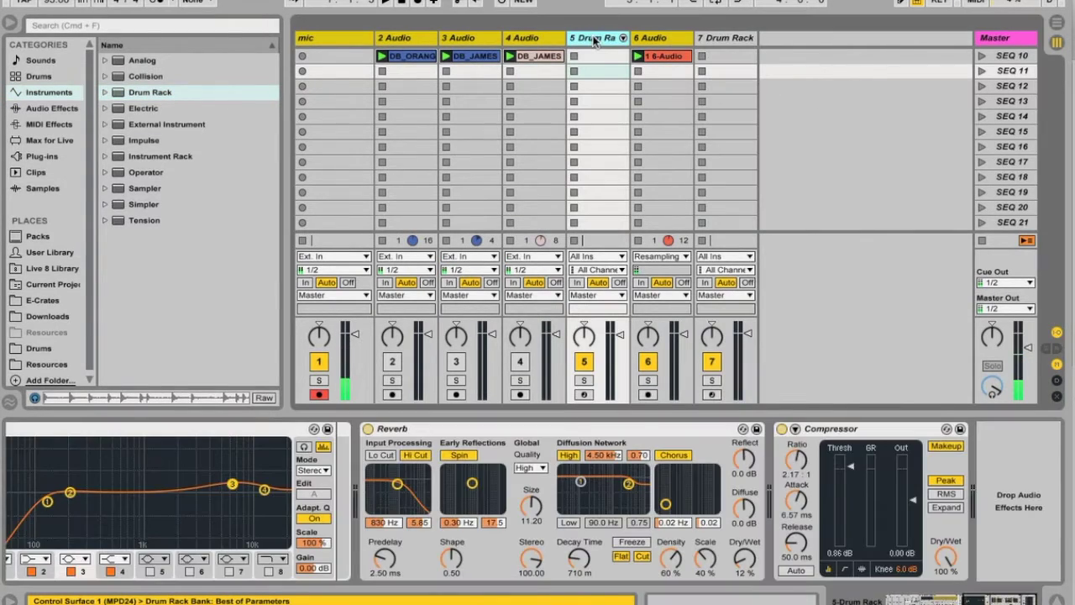
pyautogui.press('Delete')
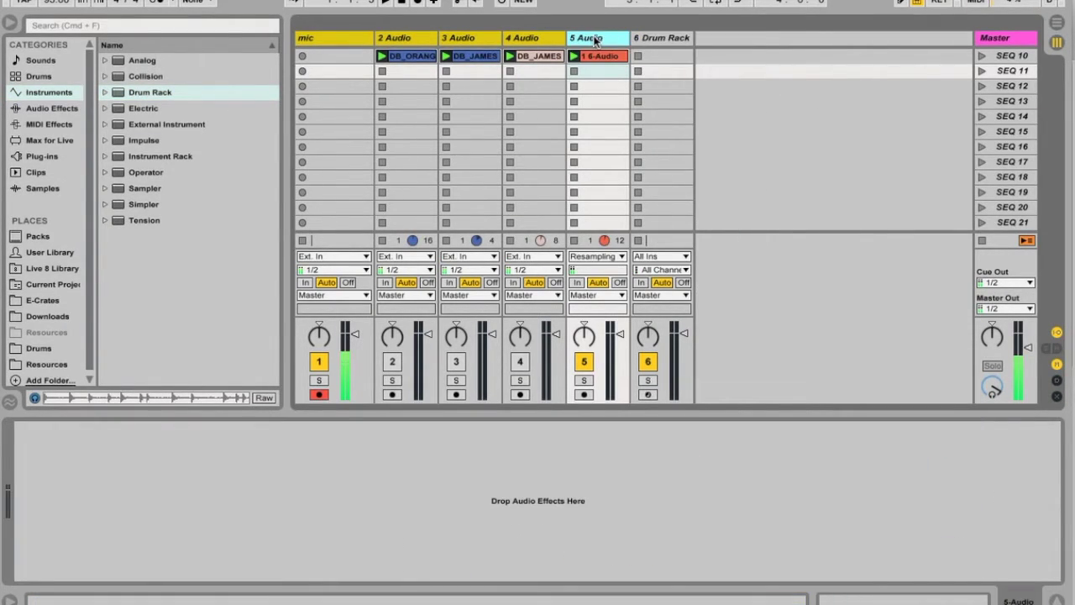
# - Load the resampled clip onto pads C1 and D1 of the new Drum Rack, and trim D1's sample to the last hit
pyautogui.click(656, 47)
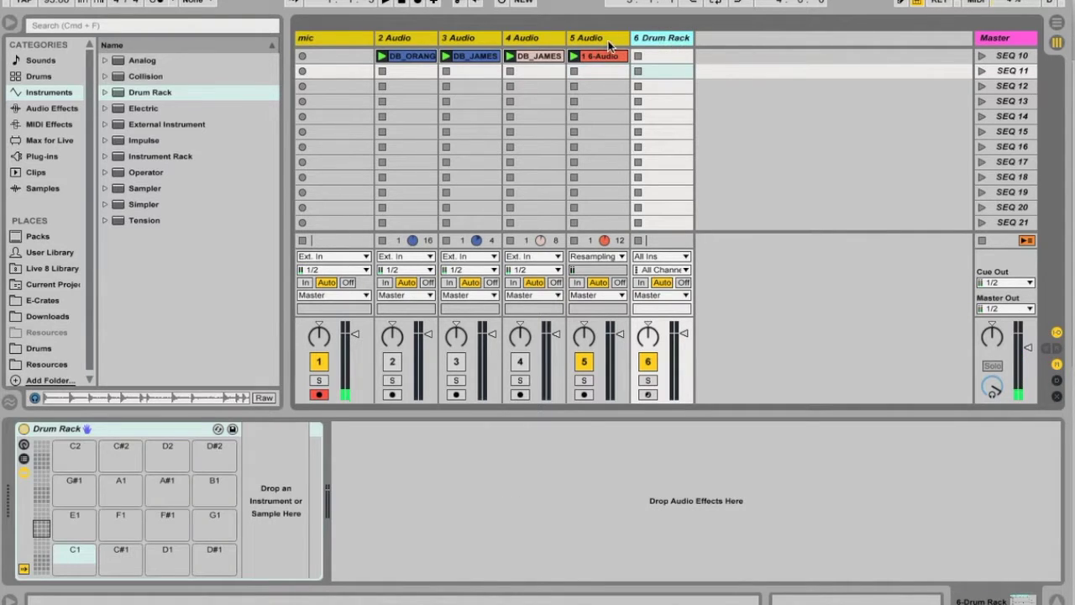
pyautogui.moveTo(603, 57); pyautogui.dragTo(82, 570)
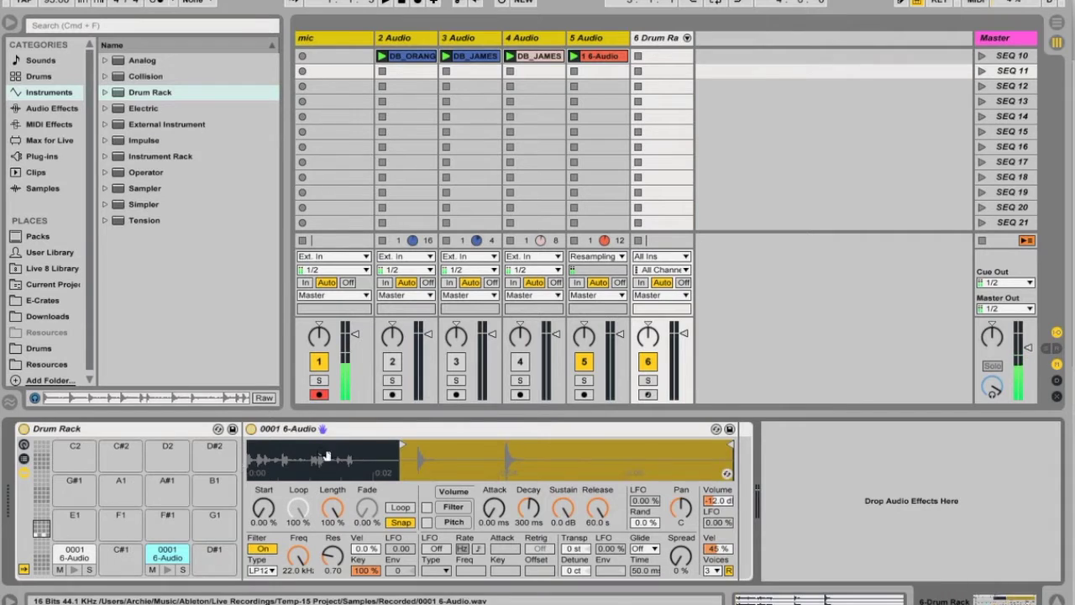
pyautogui.moveTo(402, 443)
pyautogui.mouseDown()
pyautogui.moveTo(504, 434)
pyautogui.moveTo(523, 538)
pyautogui.moveTo(507, 475)
pyautogui.moveTo(507, 538)
pyautogui.moveTo(555, 546)
pyautogui.mouseUp()
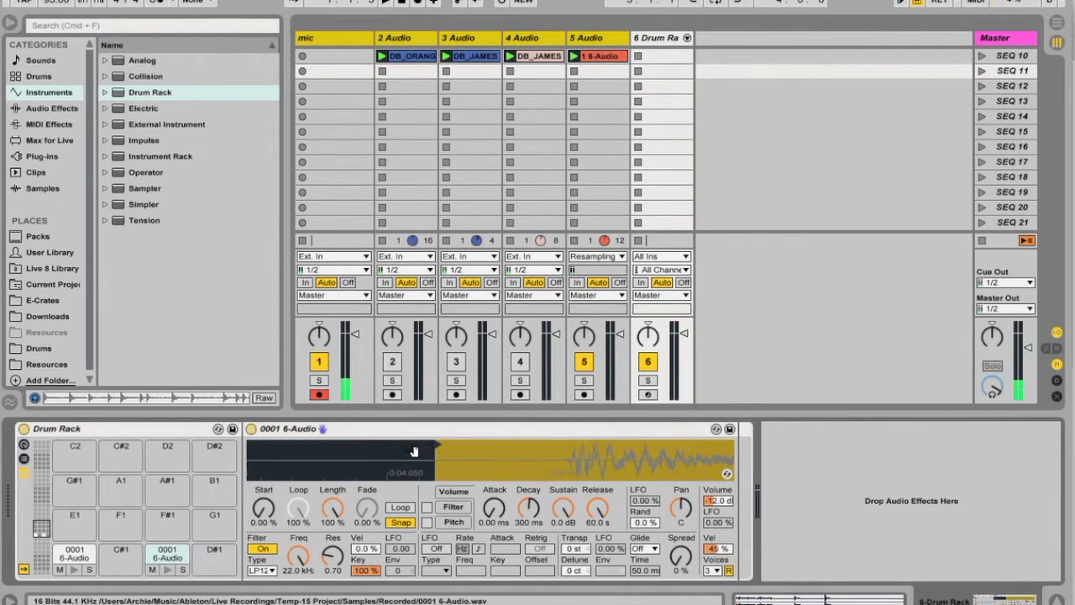
pyautogui.moveTo(439, 445)
pyautogui.mouseDown()
pyautogui.moveTo(569, 433)
pyautogui.moveTo(597, 395)
pyautogui.moveTo(510, 457)
pyautogui.mouseUp()
pyautogui.moveTo(730, 445)
pyautogui.mouseDown()
pyautogui.moveTo(532, 451)
pyautogui.moveTo(519, 513)
pyautogui.moveTo(519, 491)
pyautogui.mouseUp()
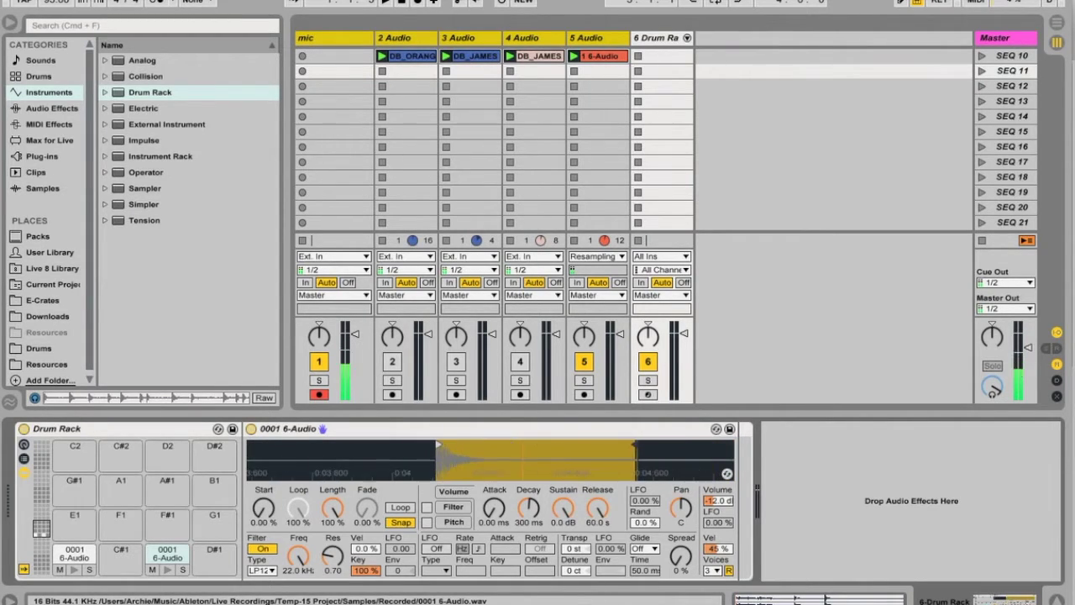
pyautogui.moveTo(635, 445); pyautogui.dragTo(535, 453)
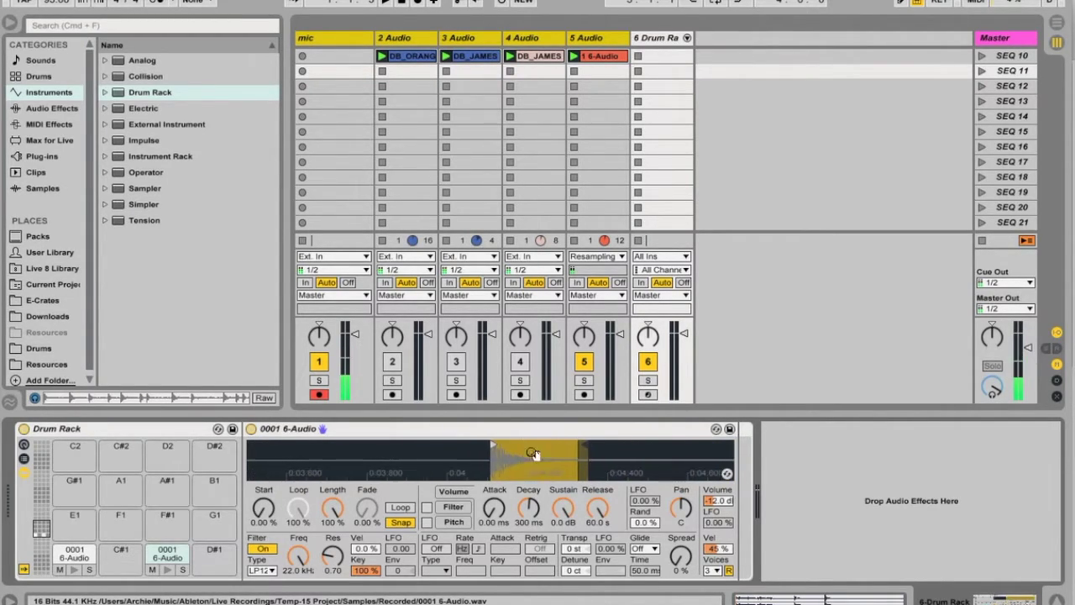
# - Trim the C1 pad's sample so its start and end enclose only the first of the two isolated hits
pyautogui.click(41, 544)
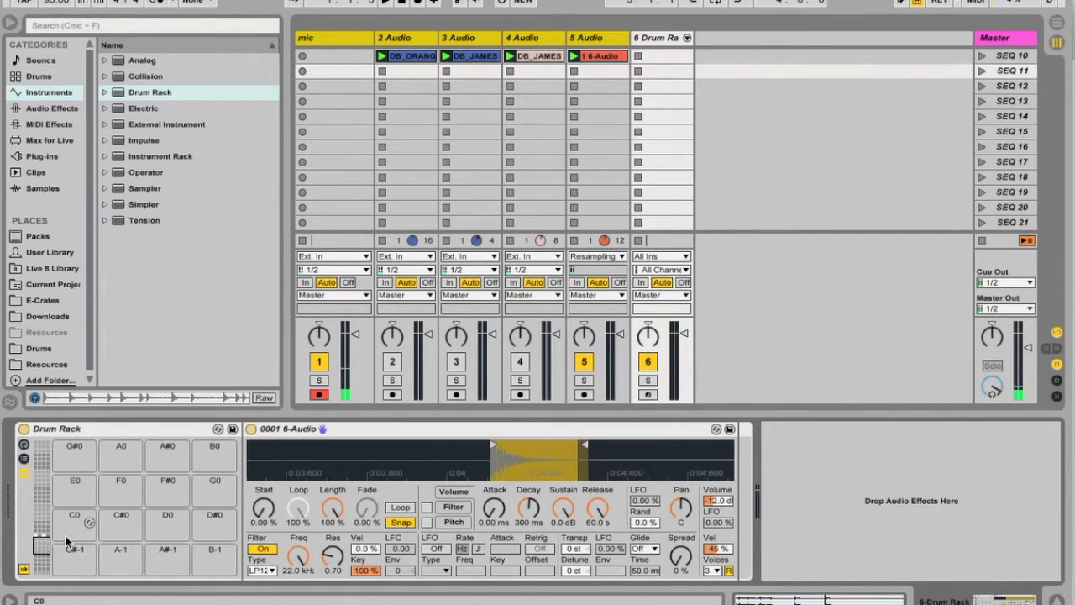
pyautogui.click(41, 528)
pyautogui.click(74, 559)
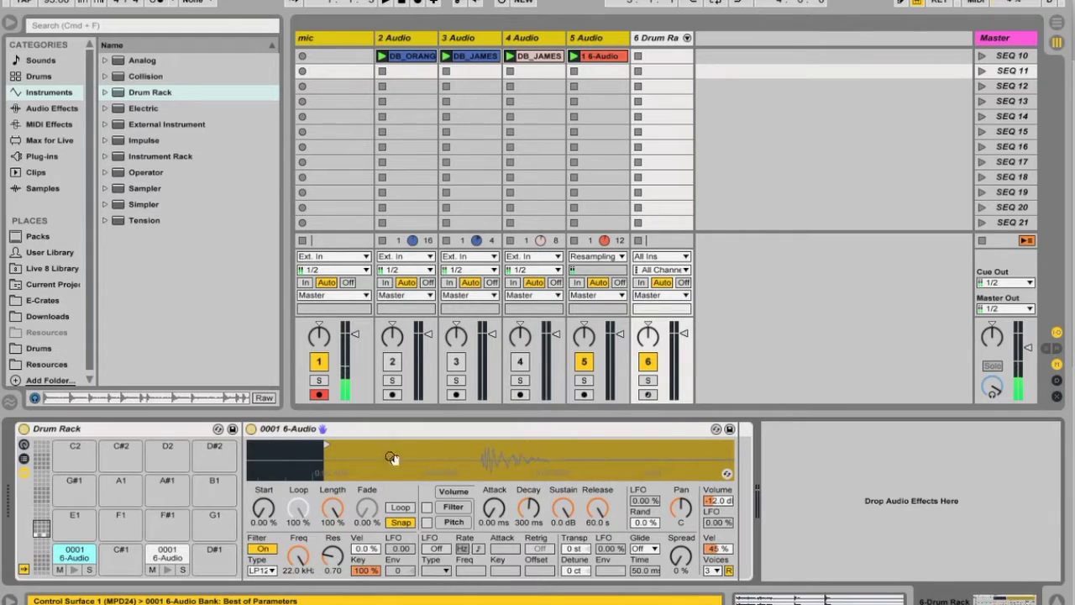
pyautogui.moveTo(324, 445); pyautogui.dragTo(505, 437)
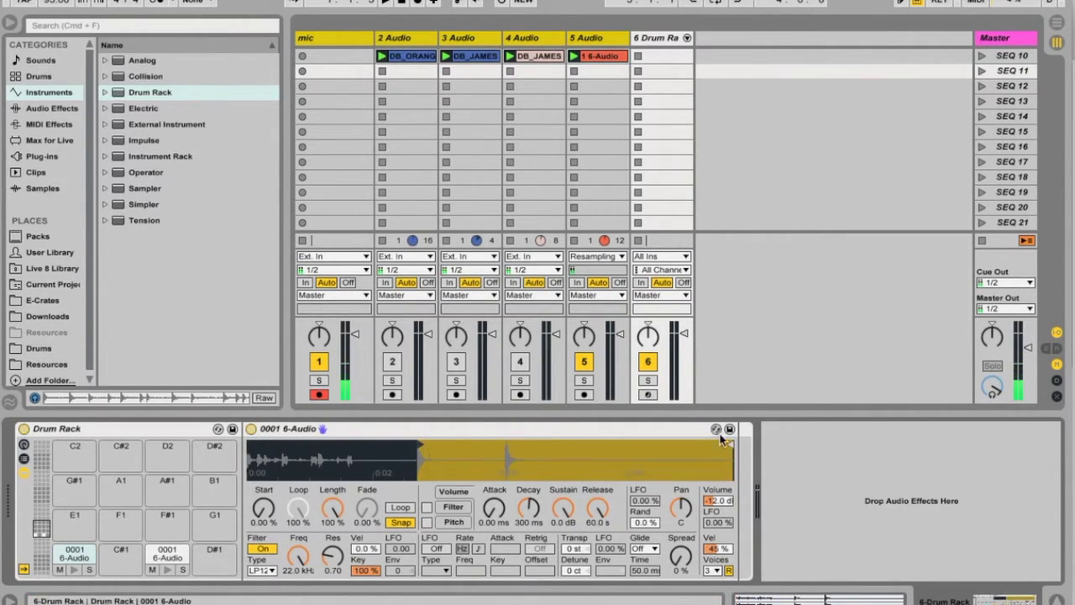
pyautogui.moveTo(729, 445)
pyautogui.mouseDown()
pyautogui.moveTo(427, 458)
pyautogui.moveTo(458, 479)
pyautogui.moveTo(494, 477)
pyautogui.moveTo(512, 446)
pyautogui.moveTo(565, 443)
pyautogui.mouseUp()
# - Arm the new Drum Rack track, and set the D1 sample's volume to 0 dB, copying the value to its sibling
pyautogui.click(647, 394)
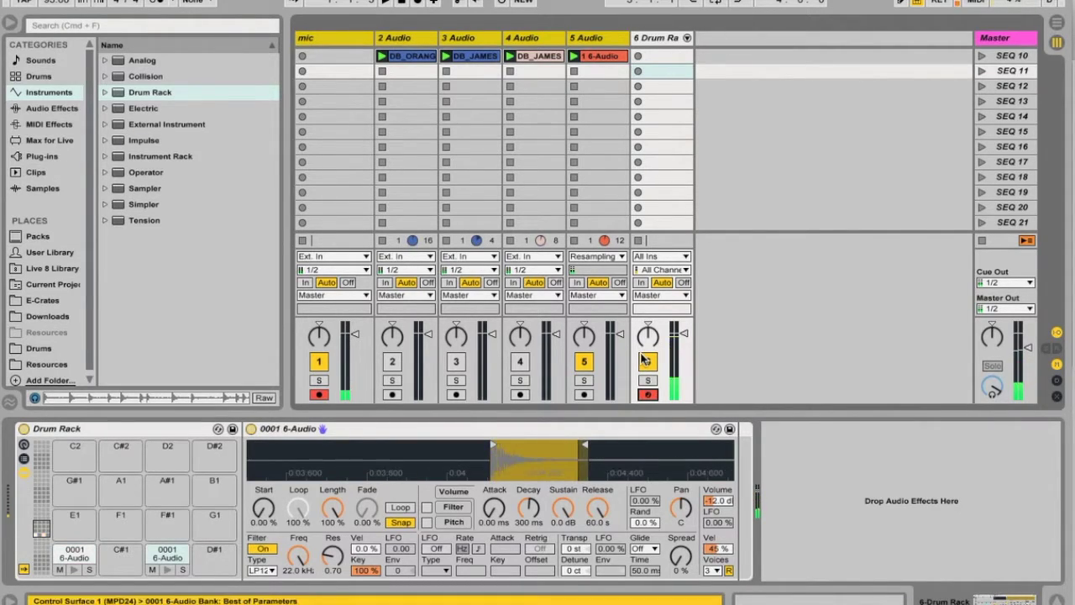
pyautogui.click(712, 501)
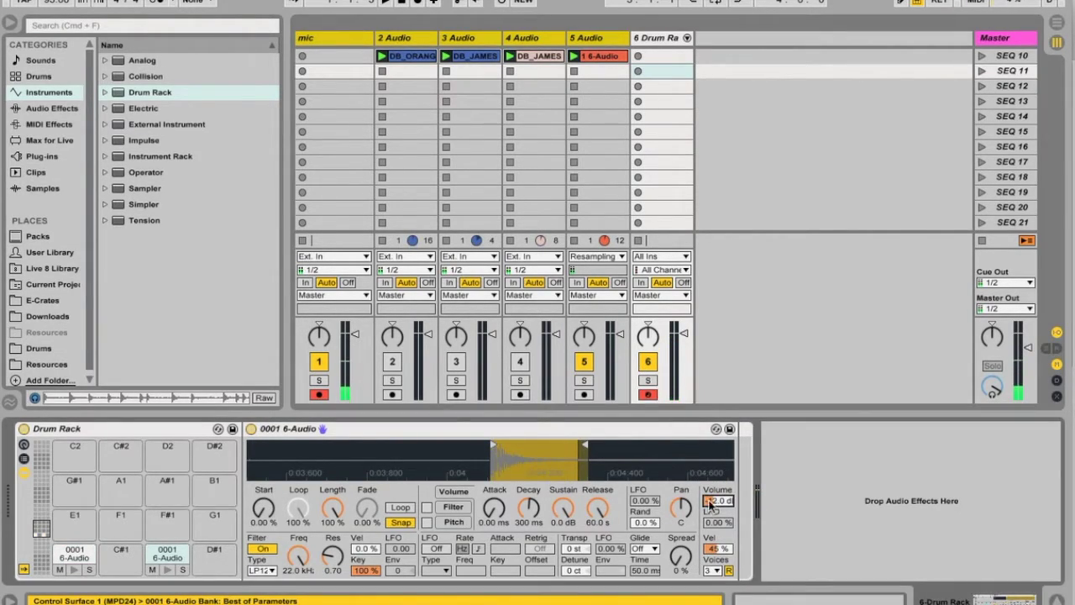
pyautogui.write('0')
pyautogui.press('Return')
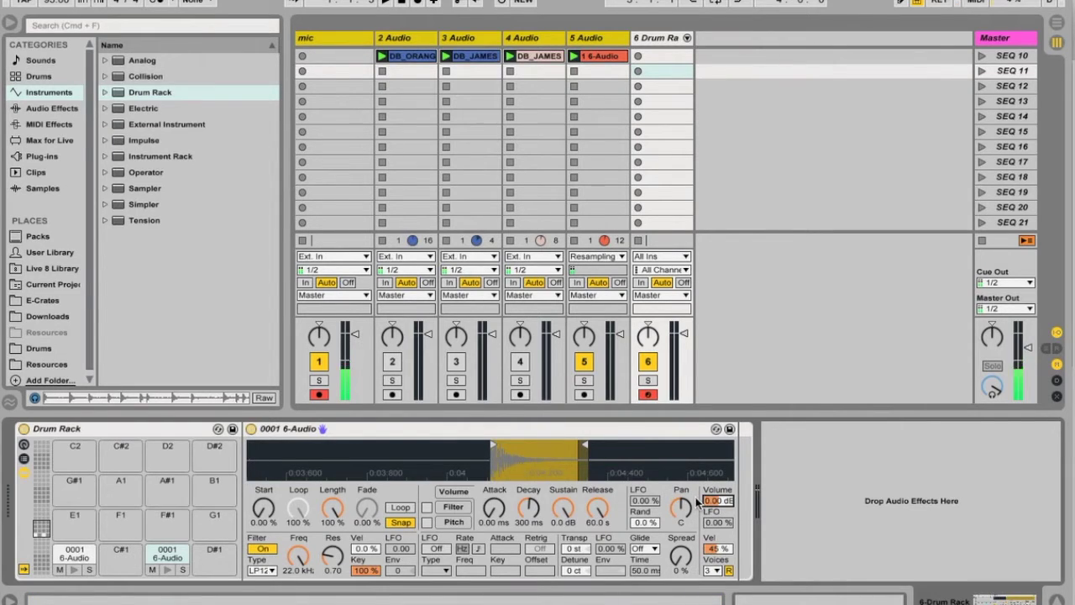
pyautogui.rightClick(714, 501)
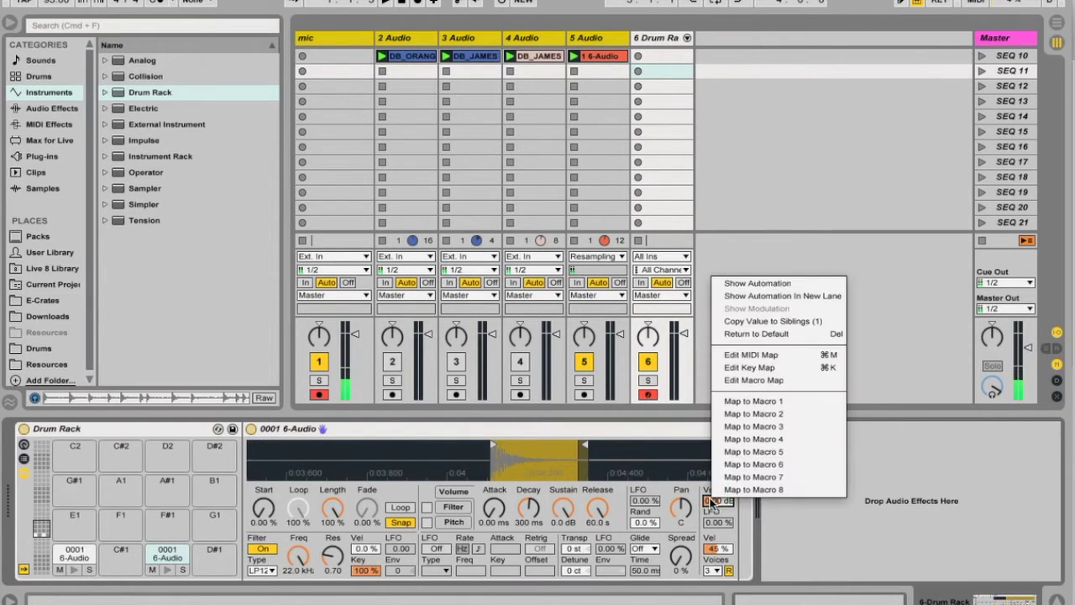
pyautogui.click(805, 322)
# - Audition the C1 and D1 pads, and extend the end of the D1 sample to include more of its decay
pyautogui.moveTo(329, 592)
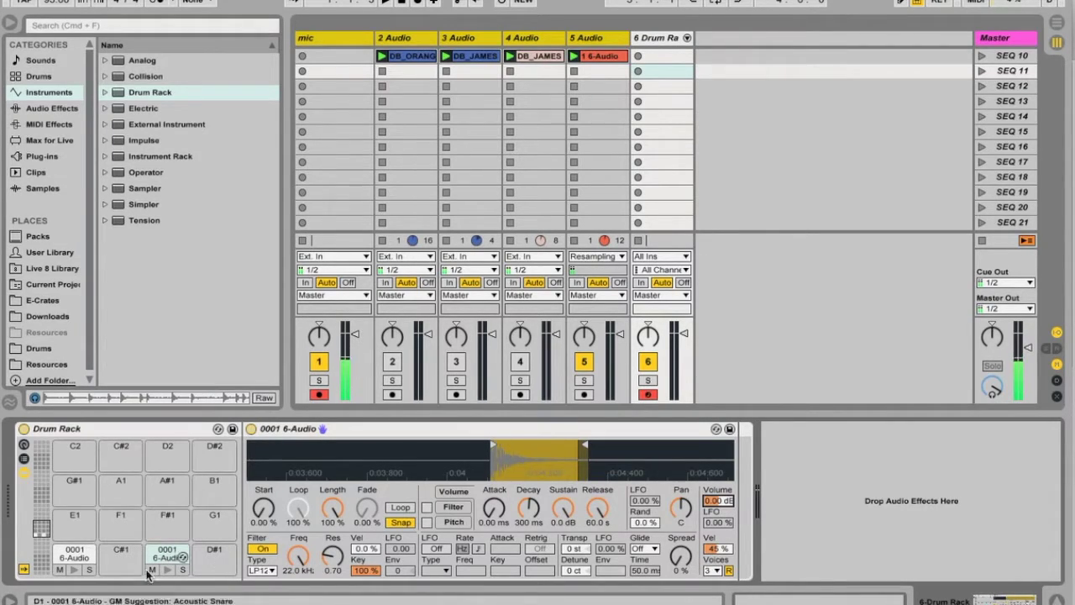
pyautogui.click(83, 567)
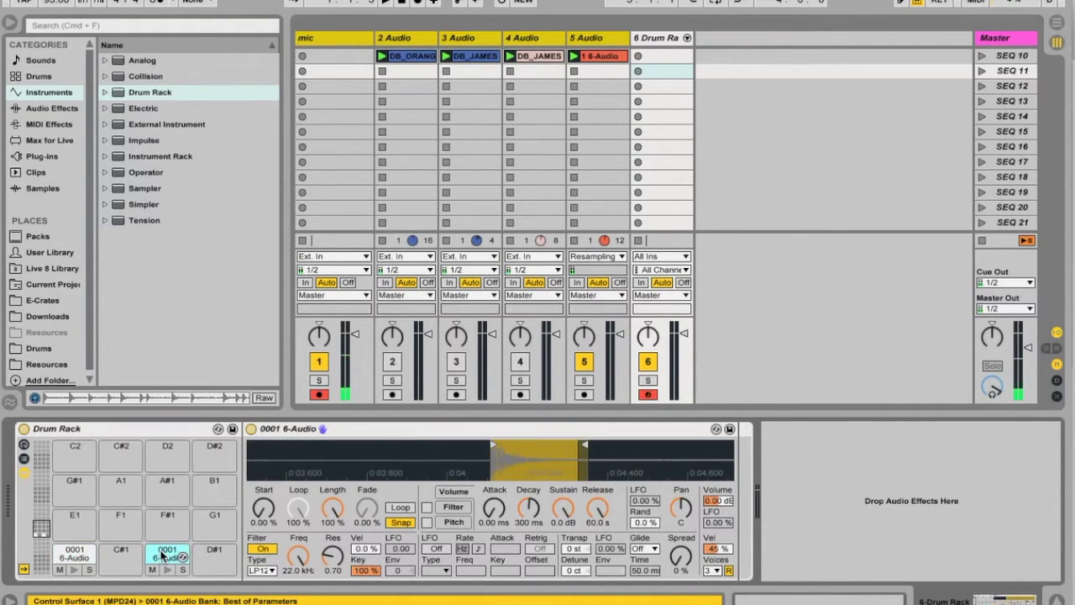
pyautogui.click(164, 568)
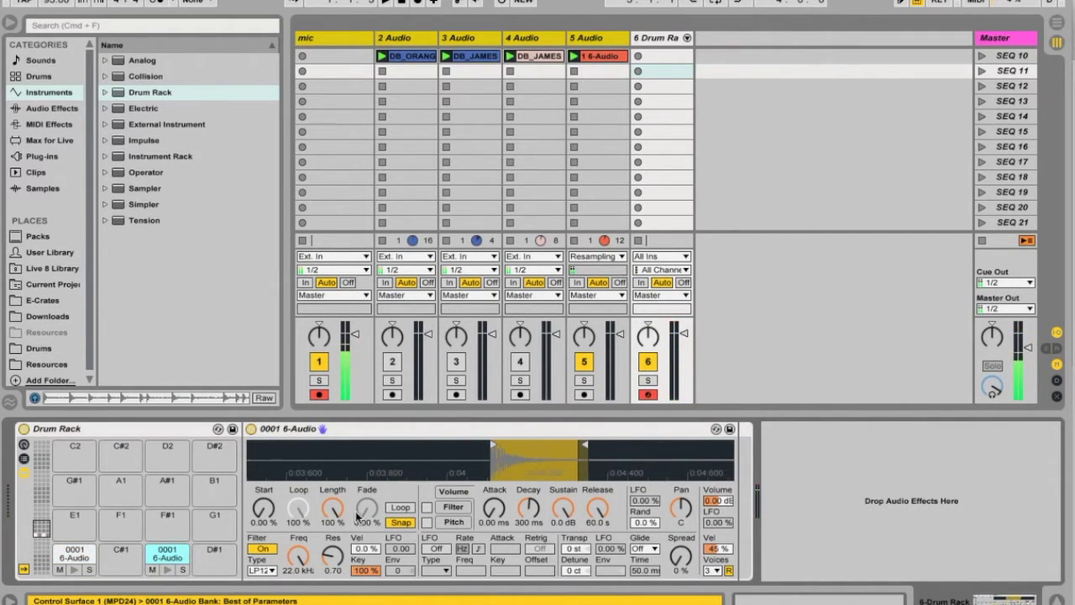
pyautogui.moveTo(586, 447); pyautogui.dragTo(642, 447)
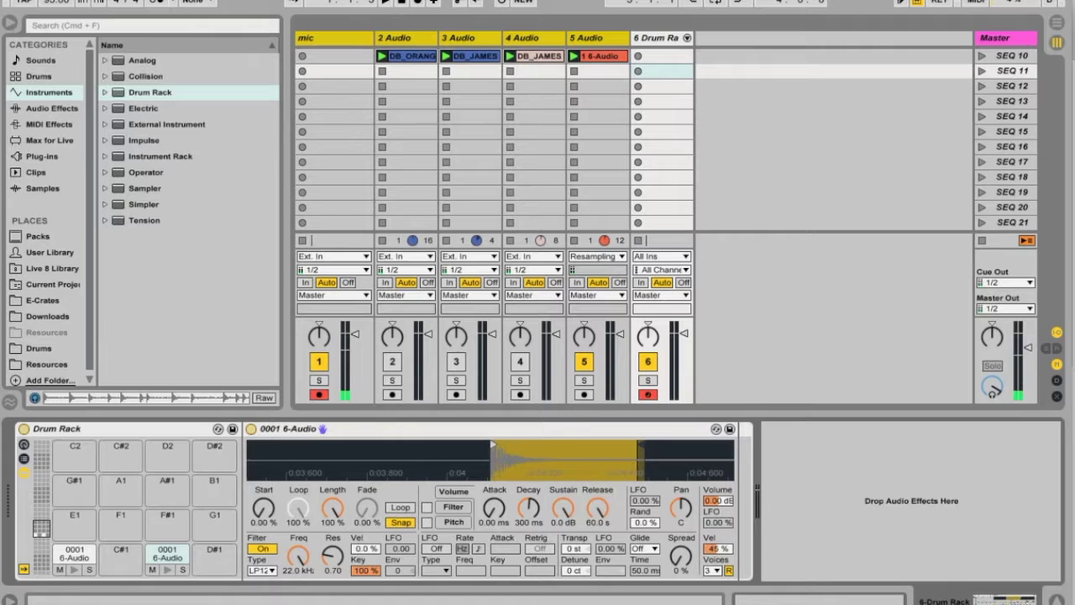
# - Duplicate the C1 pad onto C#1 and select the copy
pyautogui.click(73, 555)
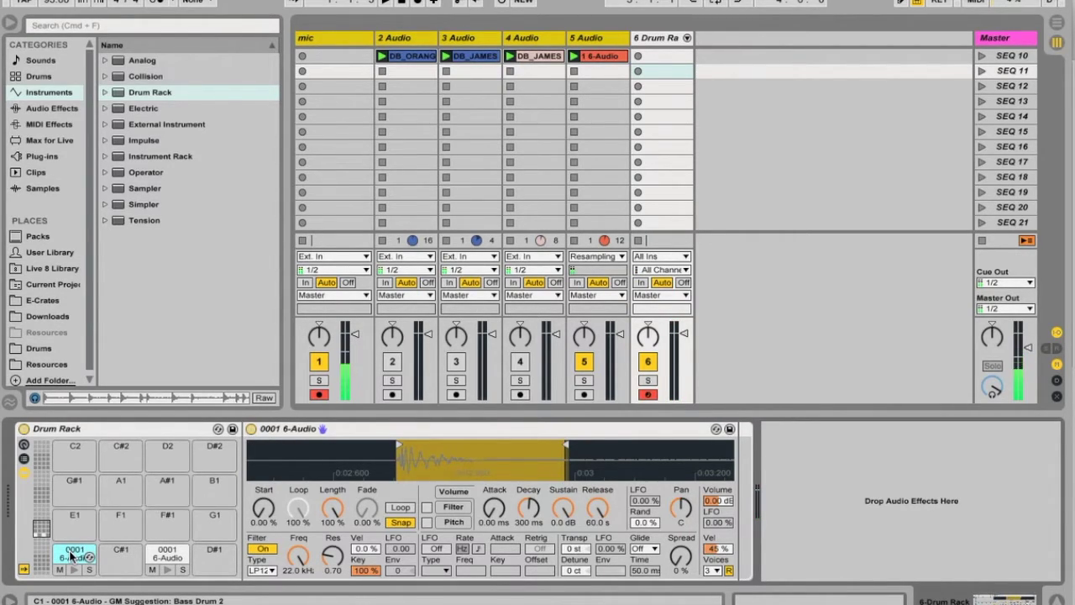
pyautogui.moveTo(71, 556); pyautogui.dragTo(122, 554)
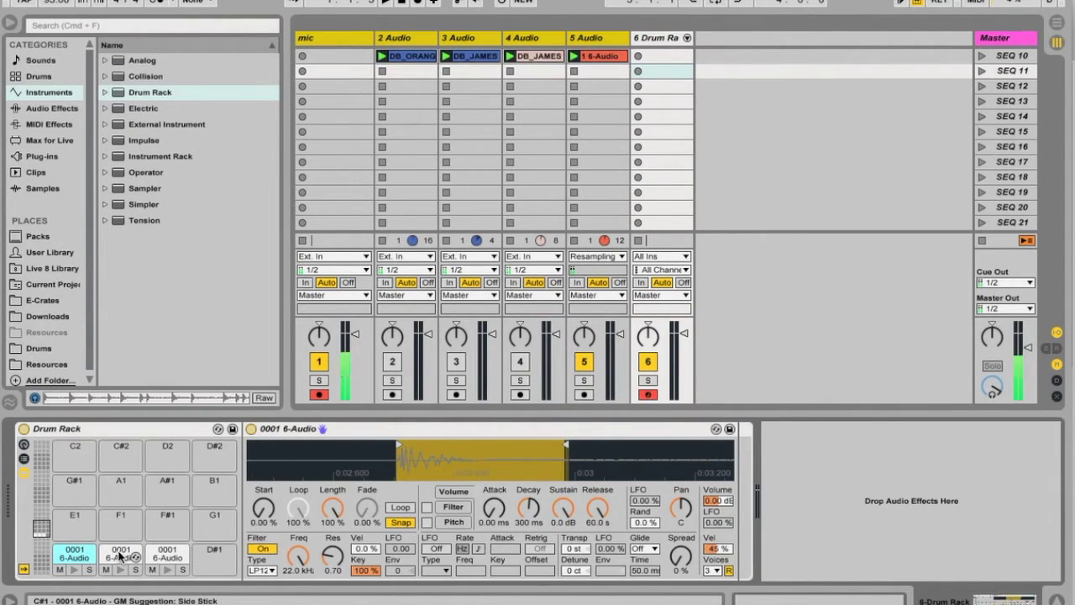
pyautogui.click(120, 555)
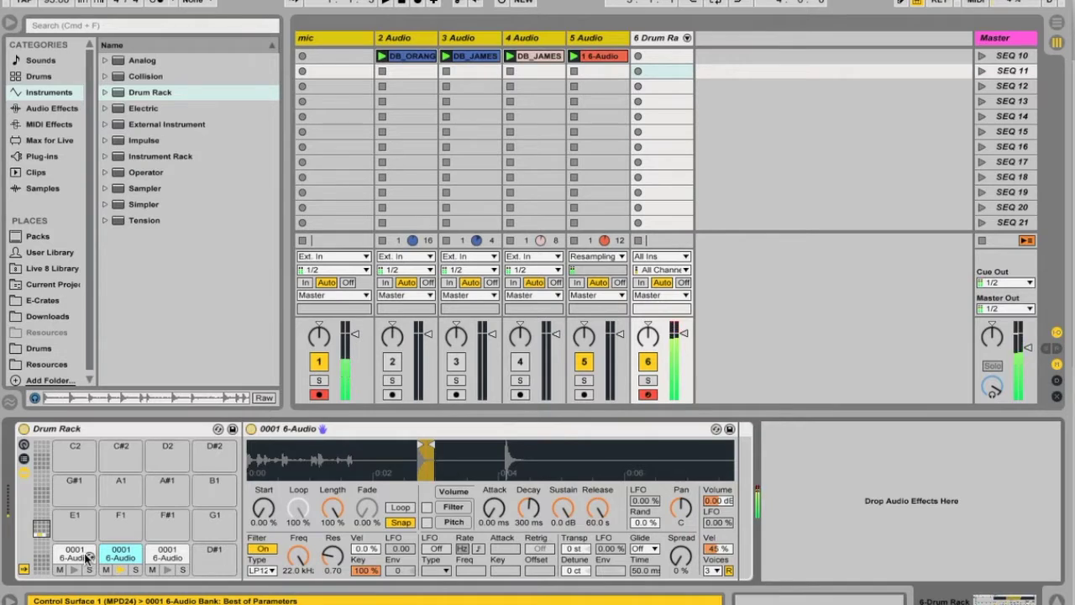
# - Set the C1 sample's volume to -1.12 dB, its filter frequency to 8.13 kHz and its resonance to 0.30
pyautogui.click(84, 557)
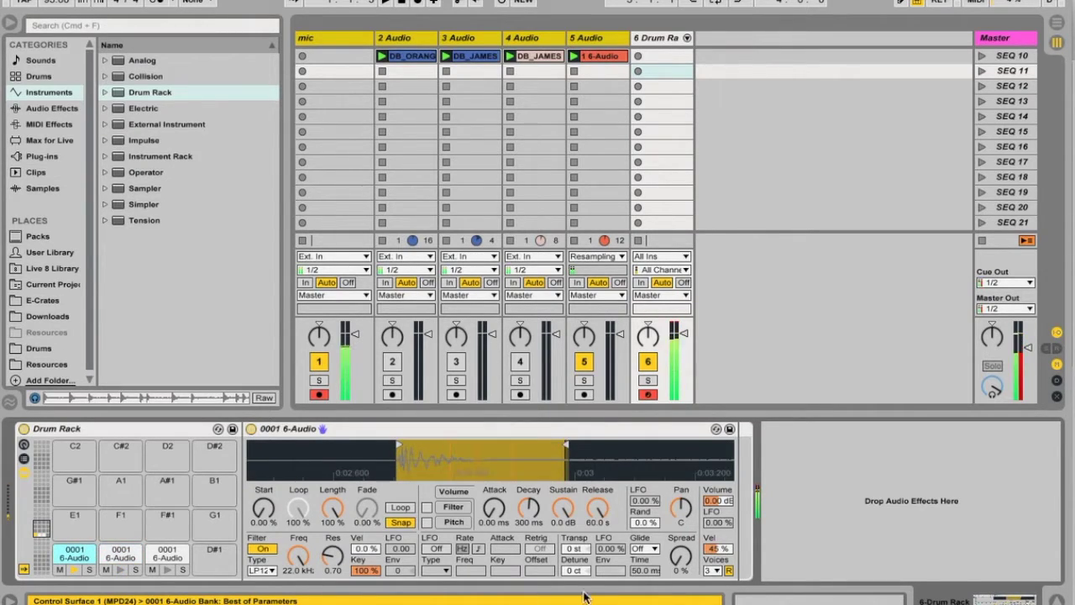
pyautogui.moveTo(718, 498); pyautogui.dragTo(718, 503)
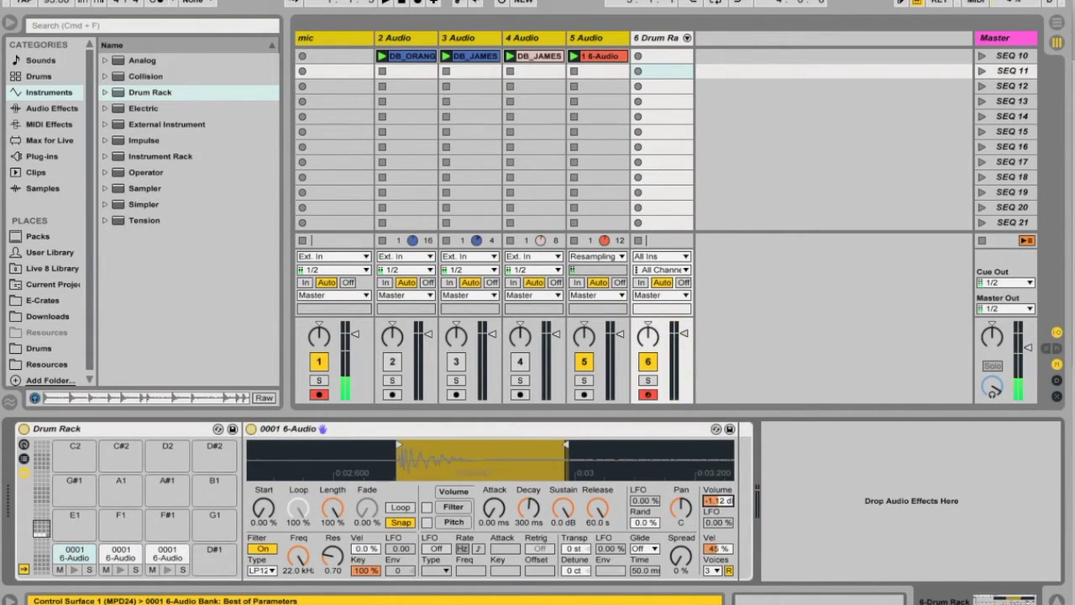
pyautogui.moveTo(298, 555); pyautogui.dragTo(332, 583)
pyautogui.moveTo(301, 557); pyautogui.dragTo(301, 538)
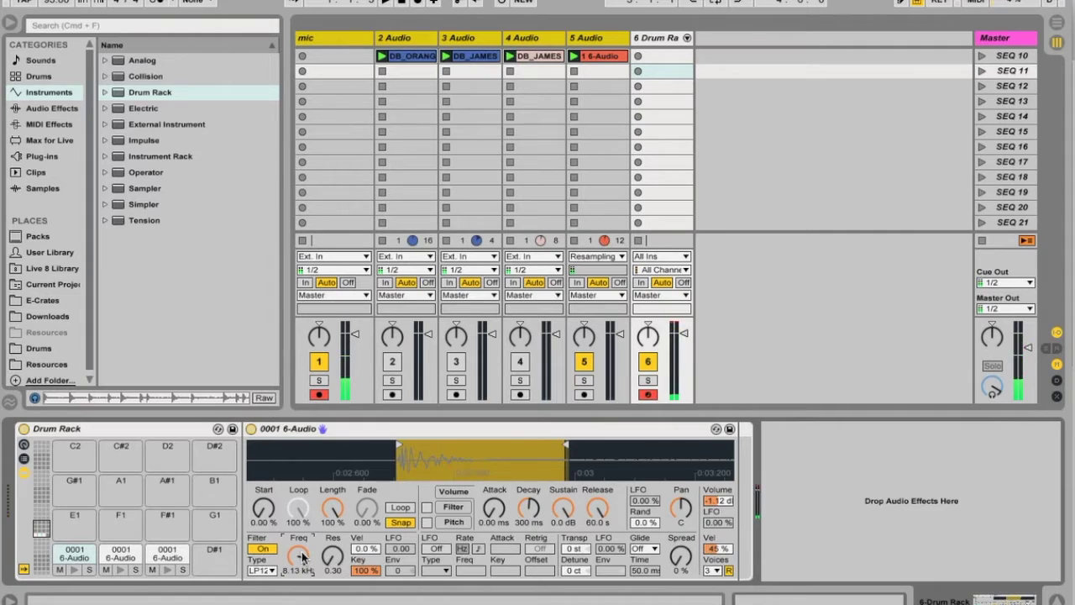